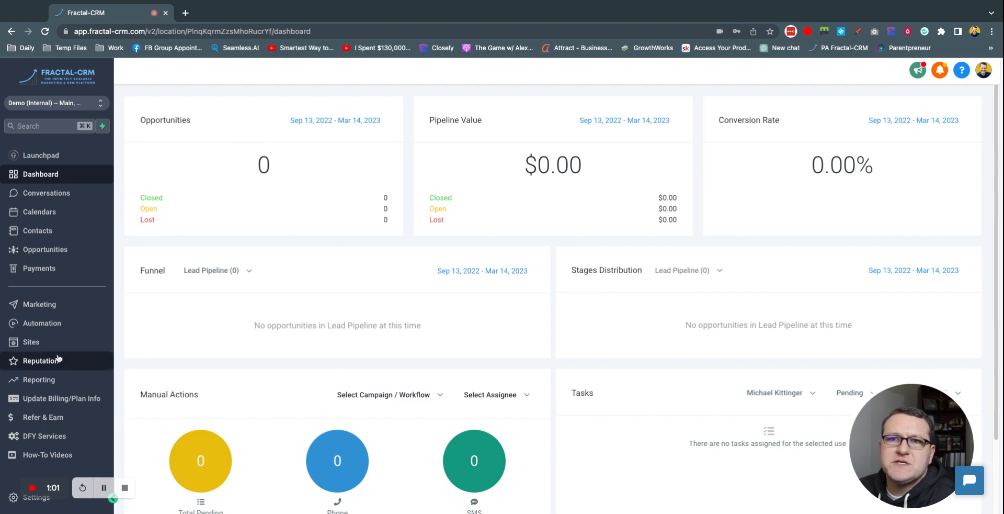
# - View the Memberships dashboard and the membership products list in the Sites area
pyautogui.click(39, 349)
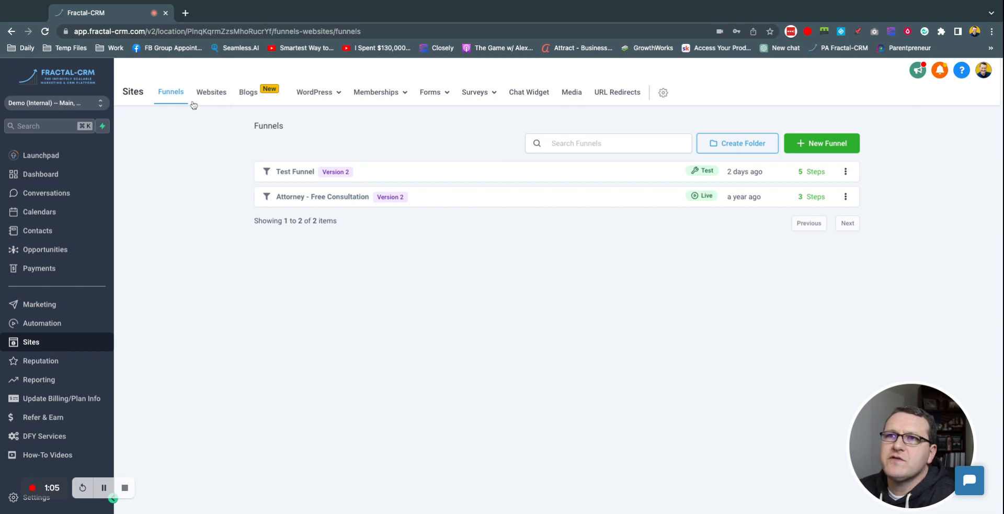
pyautogui.moveTo(372, 95)
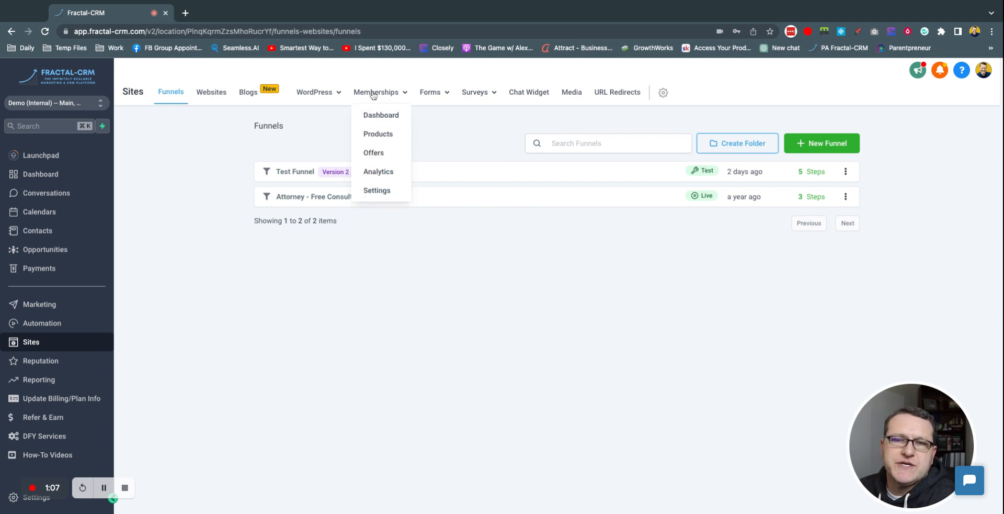
pyautogui.click(371, 115)
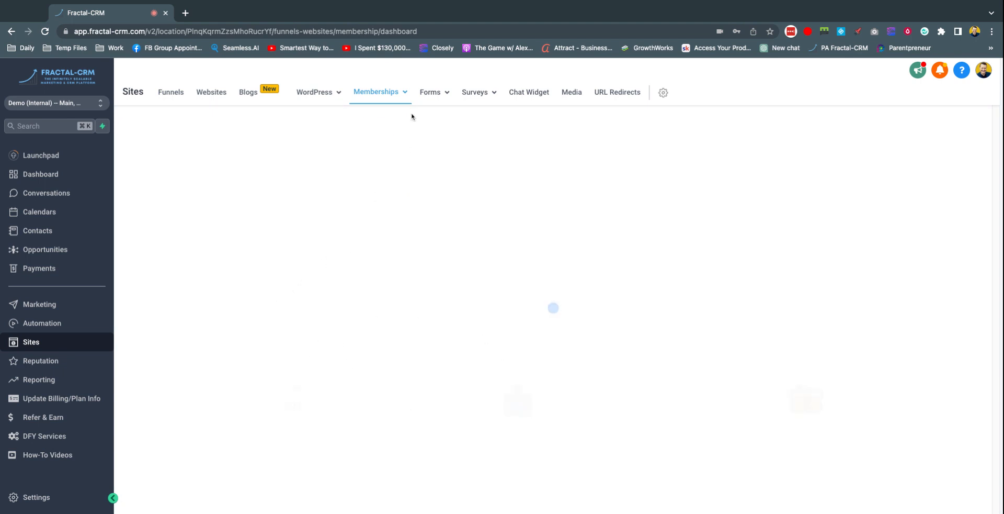
pyautogui.moveTo(405, 92)
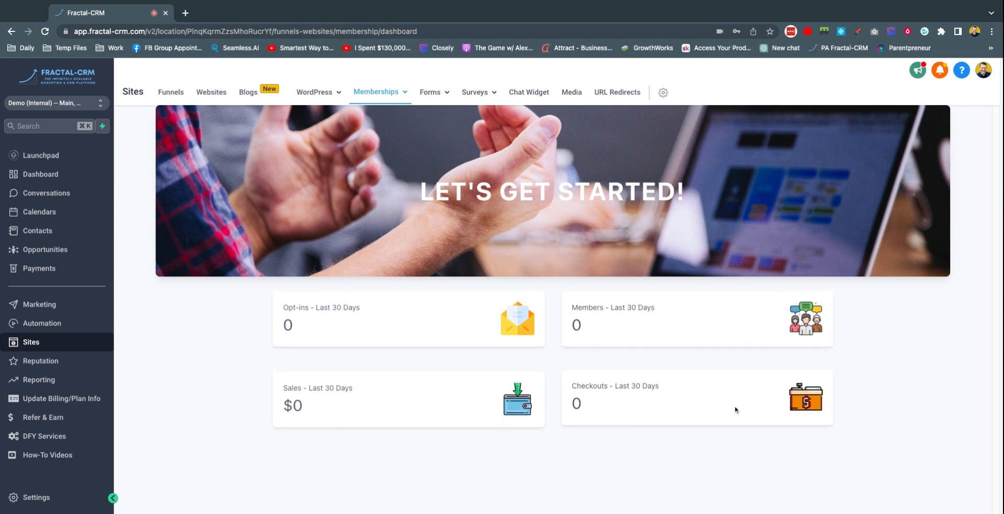
pyautogui.click(377, 92)
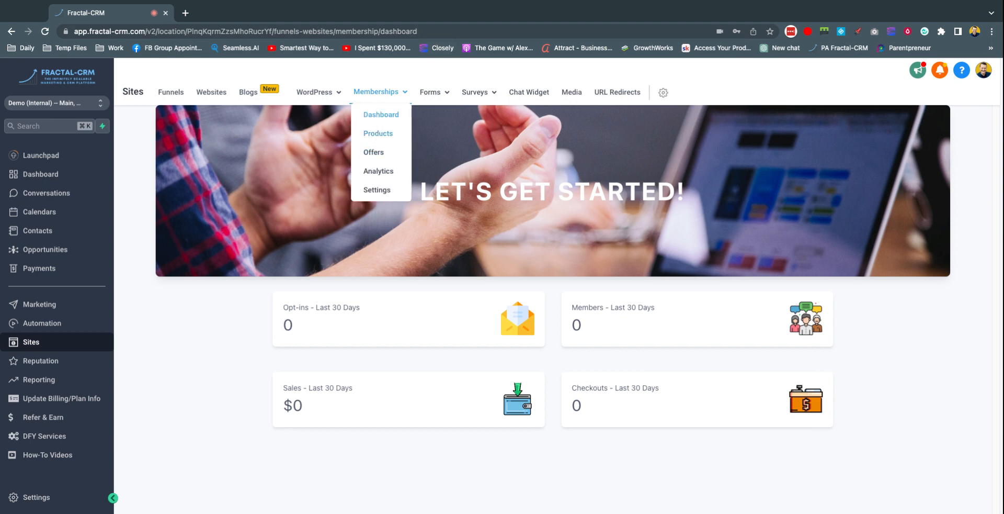
pyautogui.click(378, 133)
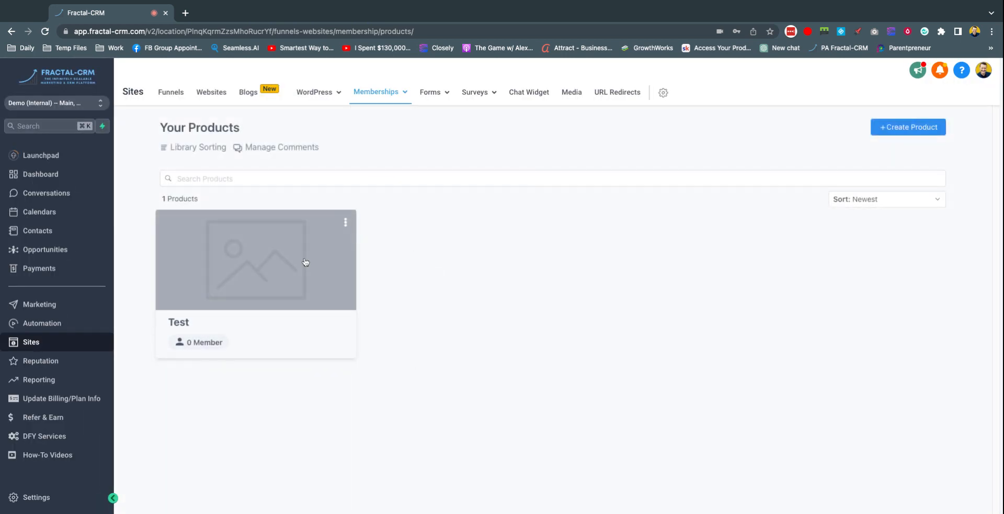
# - View the membership offers, including the create-offer option, and open the membership analytics page
pyautogui.moveTo(399, 108)
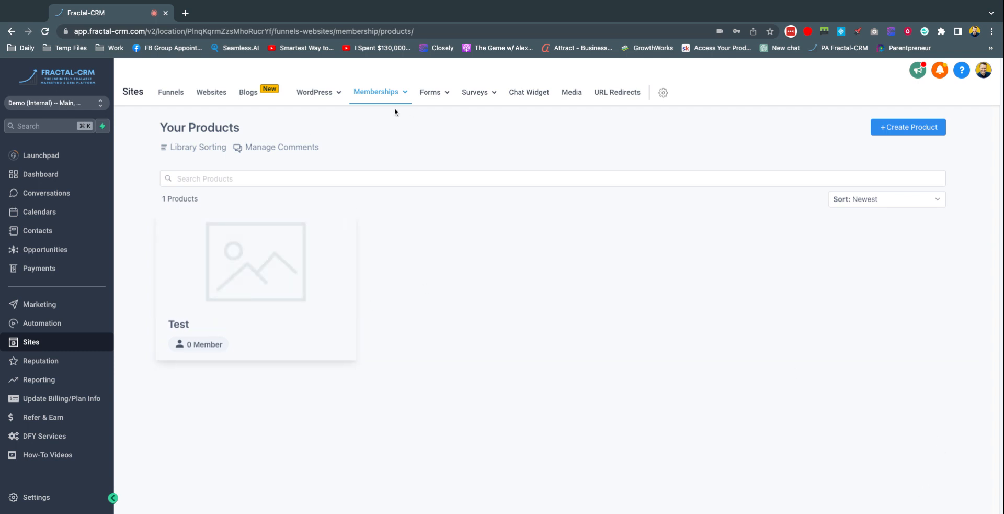
pyautogui.moveTo(377, 95)
pyautogui.click(371, 153)
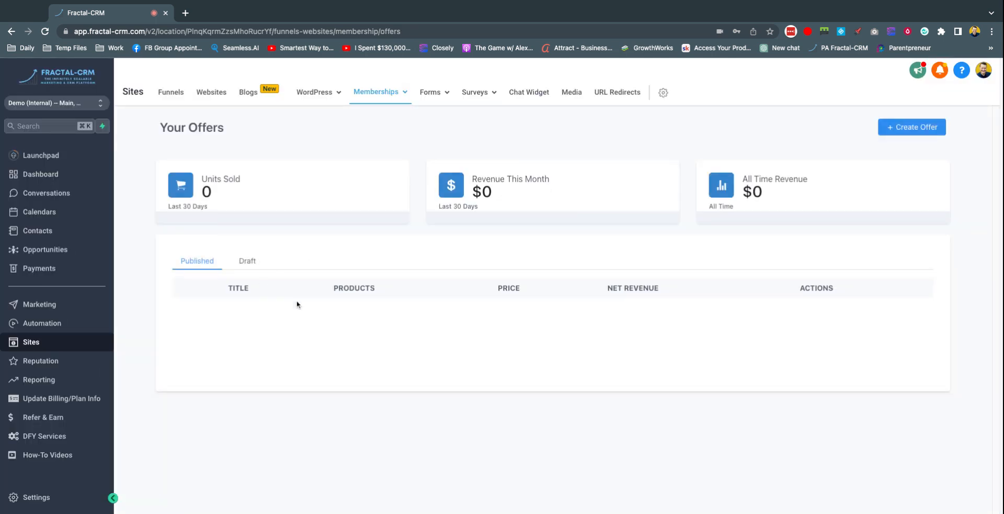
pyautogui.click(912, 124)
pyautogui.press('super+bracketleft')
pyautogui.moveTo(376, 100)
pyautogui.click(384, 174)
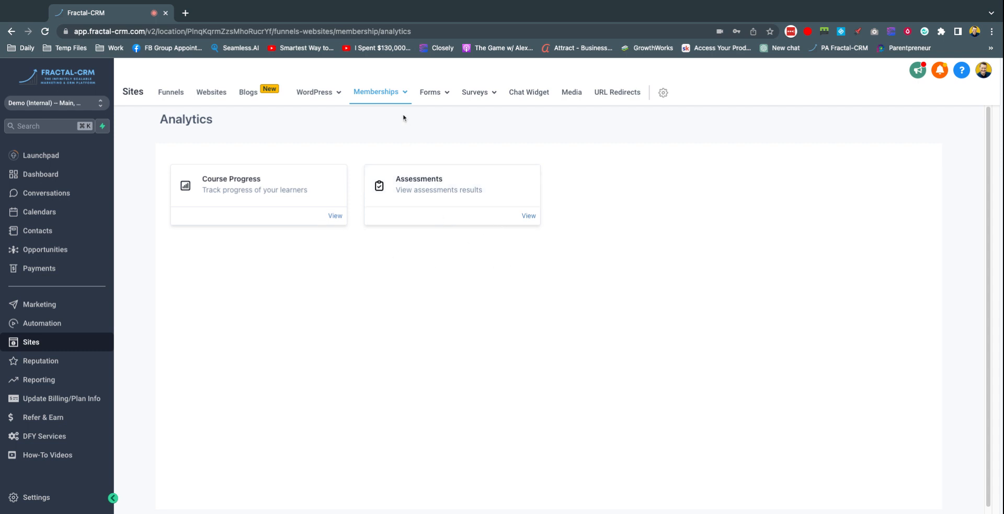
# - Open the site details in the membership settings and set the site title to Test Academy
pyautogui.click(400, 93)
pyautogui.click(385, 189)
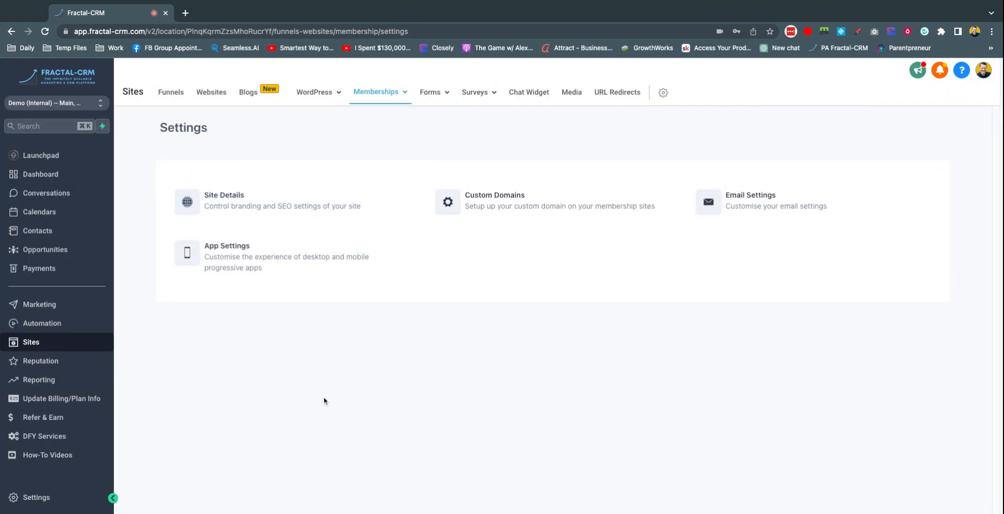
pyautogui.click(242, 212)
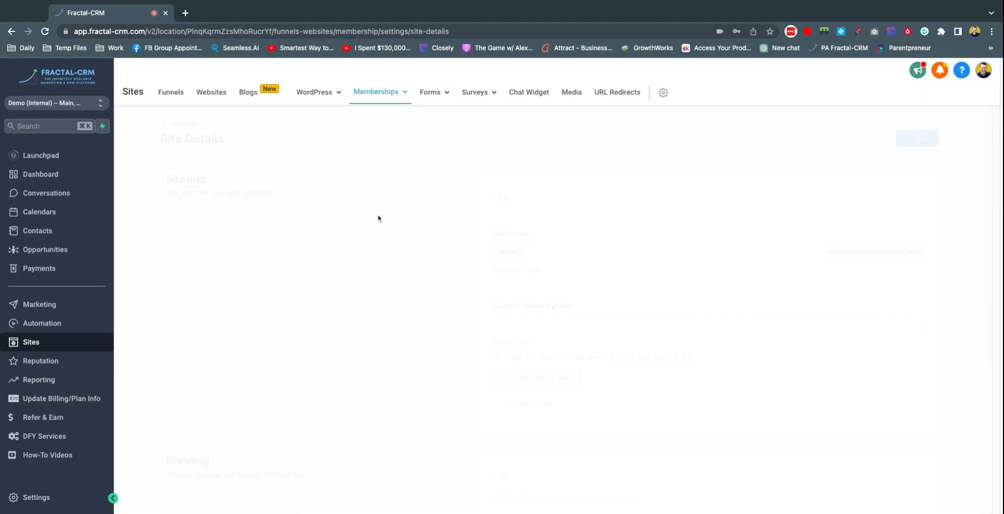
pyautogui.click(515, 222)
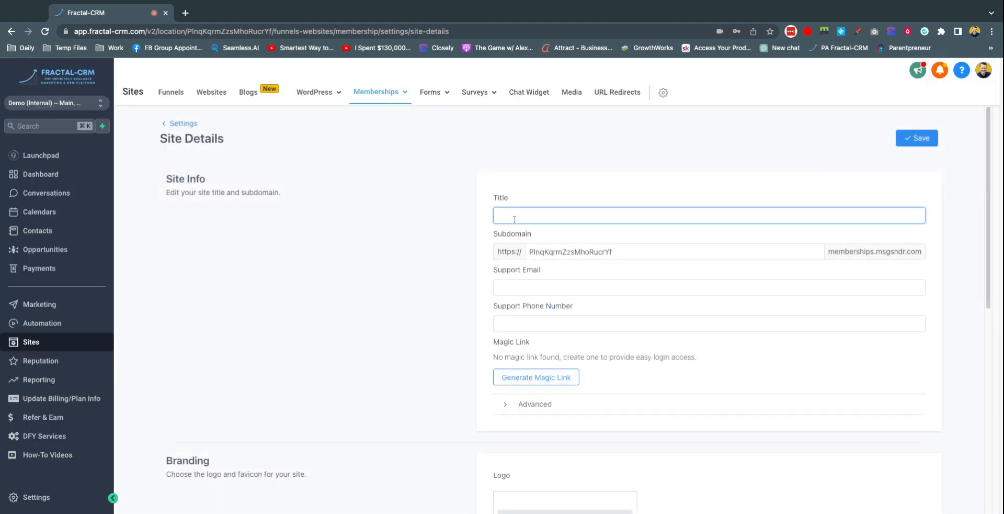
pyautogui.write('Ac')
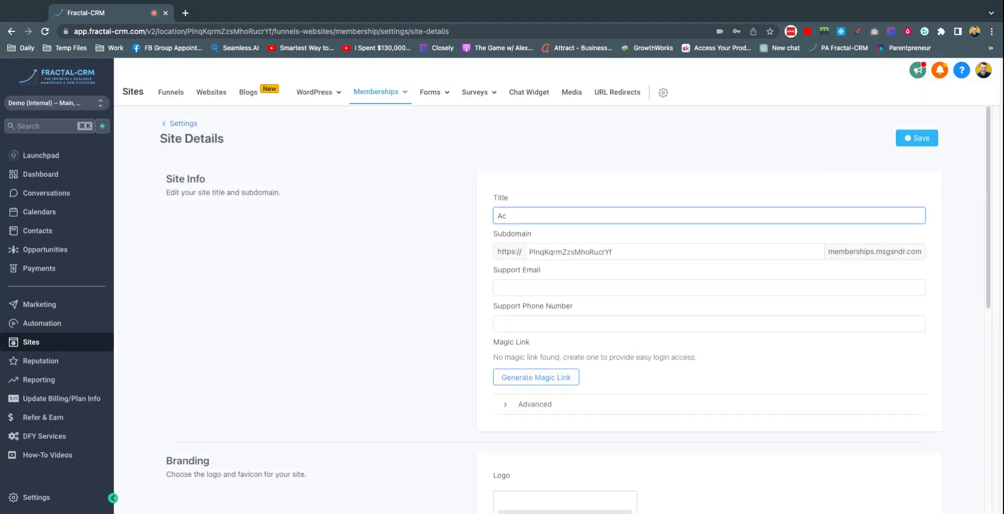
pyautogui.press('BackSpace')
pyautogui.press('BackSpace')
pyautogui.write('Test Academy')
# - Examine the magic link option, the advanced custom JS and CSS editors, and the logo and favicon branding options
pyautogui.scroll(-2, 513, 292)
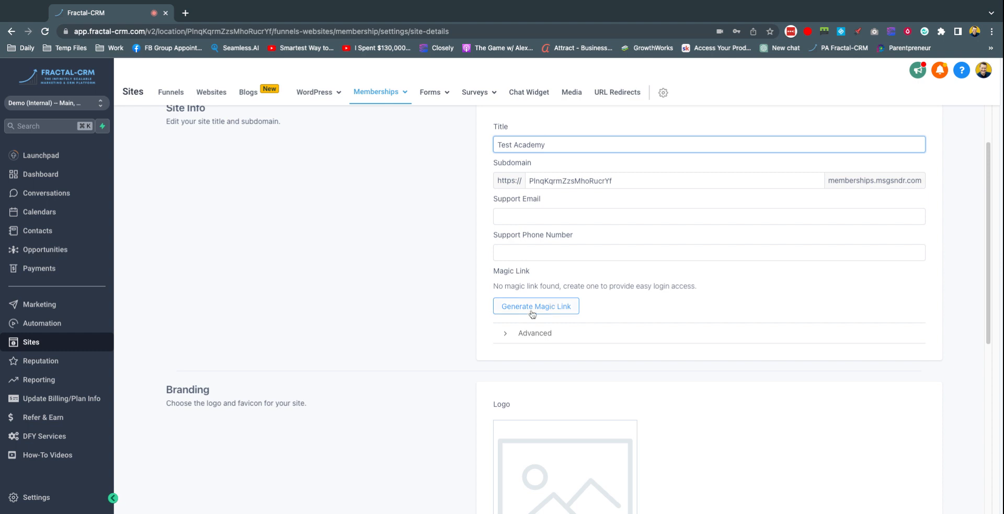
pyautogui.click(609, 285)
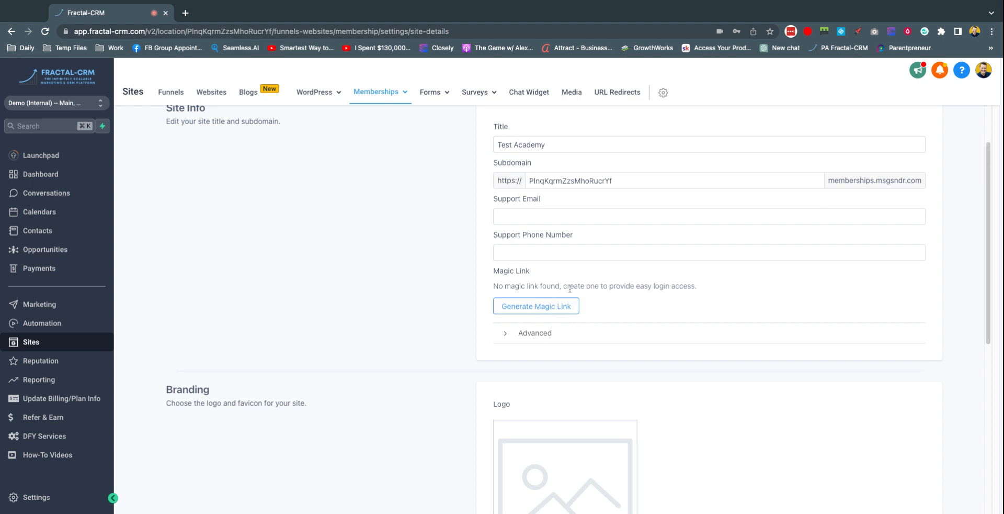
pyautogui.click(505, 333)
pyautogui.scroll(-1, 448, 313)
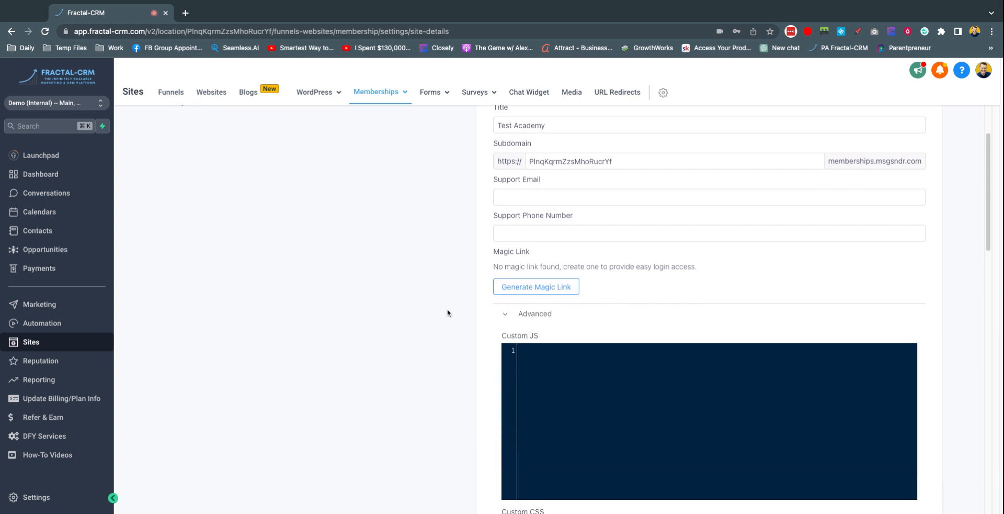
pyautogui.scroll(-3, 448, 313)
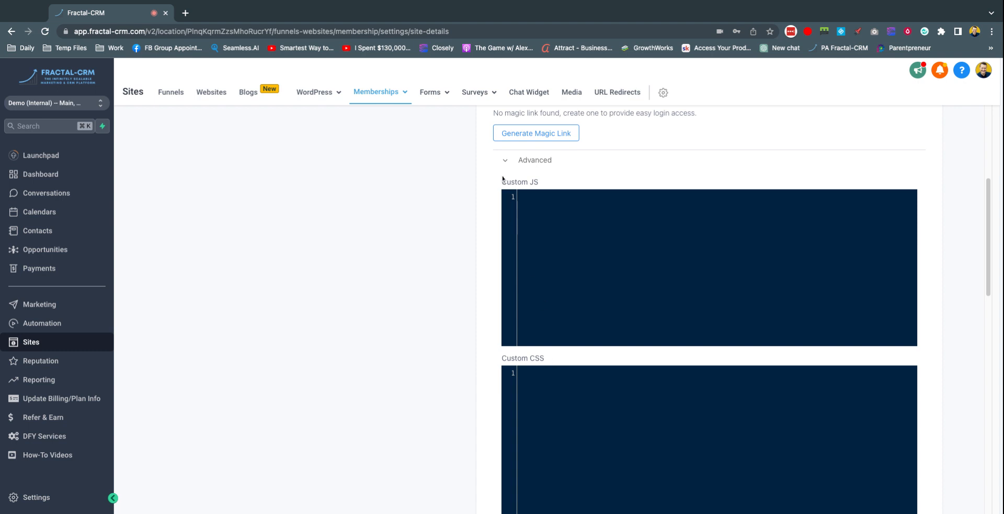
pyautogui.click(505, 160)
pyautogui.scroll(-2, 680, 285)
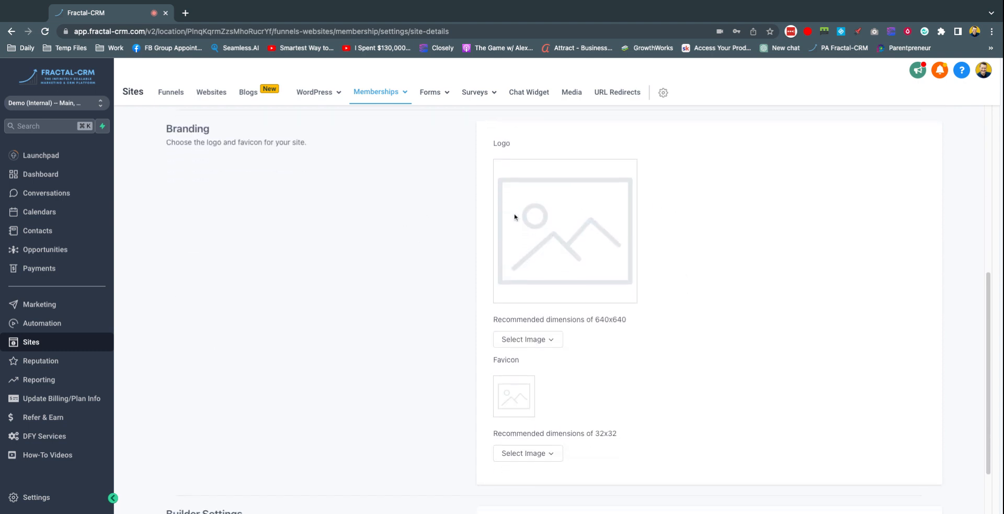
pyautogui.click(553, 345)
# - Turn off the download option for original videos in the builder settings and save the site details
pyautogui.scroll(-3, 729, 355)
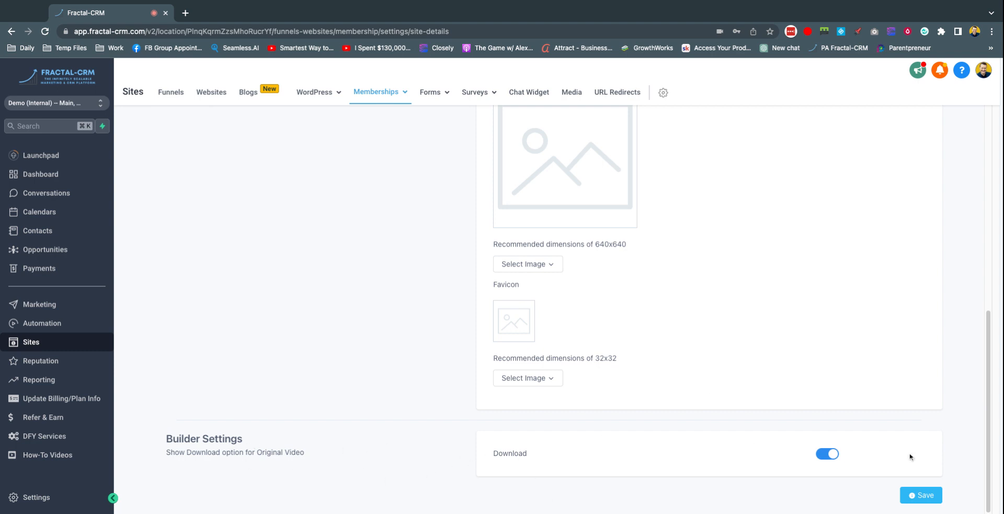
pyautogui.click(835, 456)
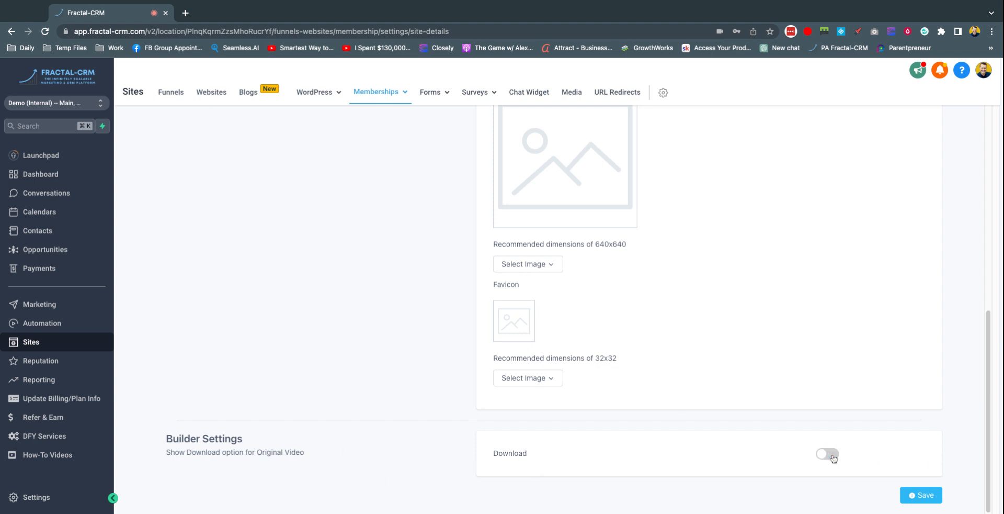
pyautogui.click(937, 503)
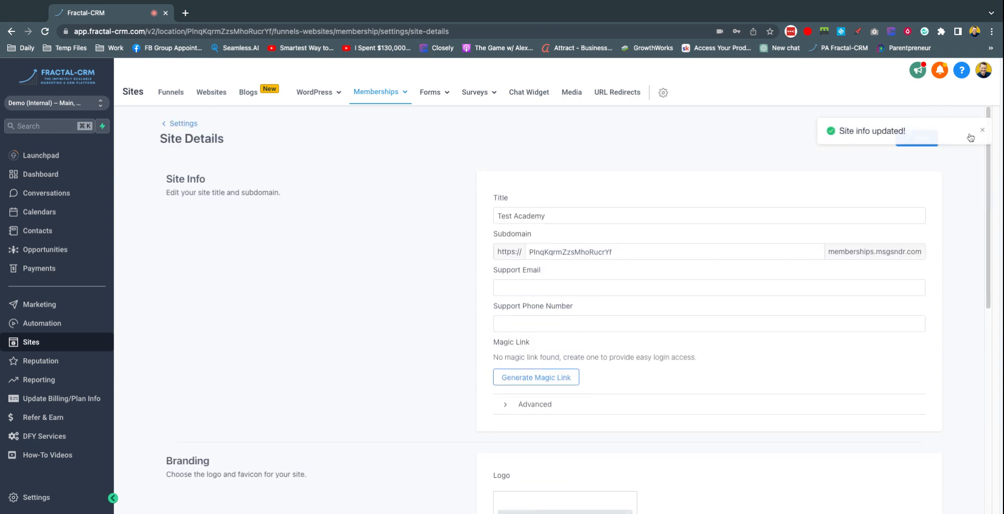
# - Open the custom domain settings and examine the A record address and the CNAME target needed to connect a domain
pyautogui.click(186, 124)
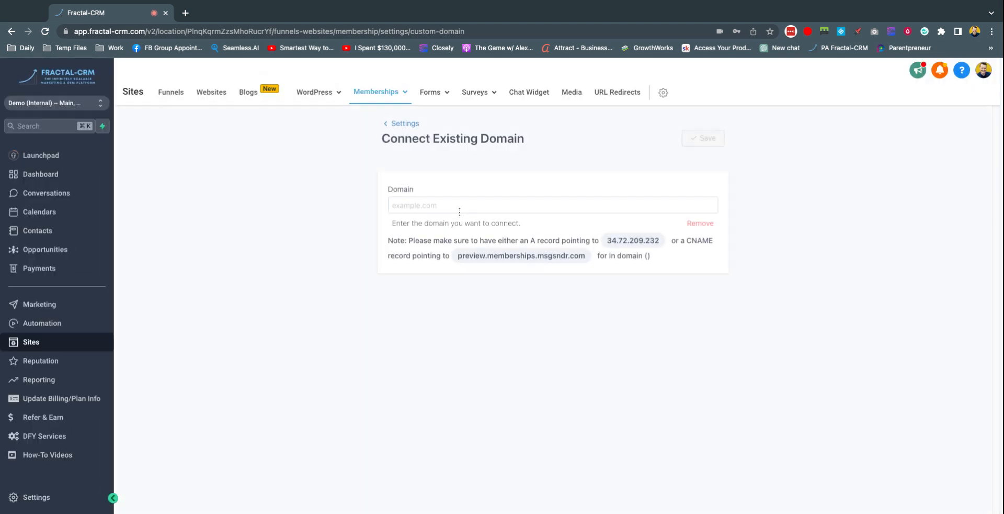
pyautogui.click(449, 208)
pyautogui.moveTo(603, 243); pyautogui.dragTo(655, 242)
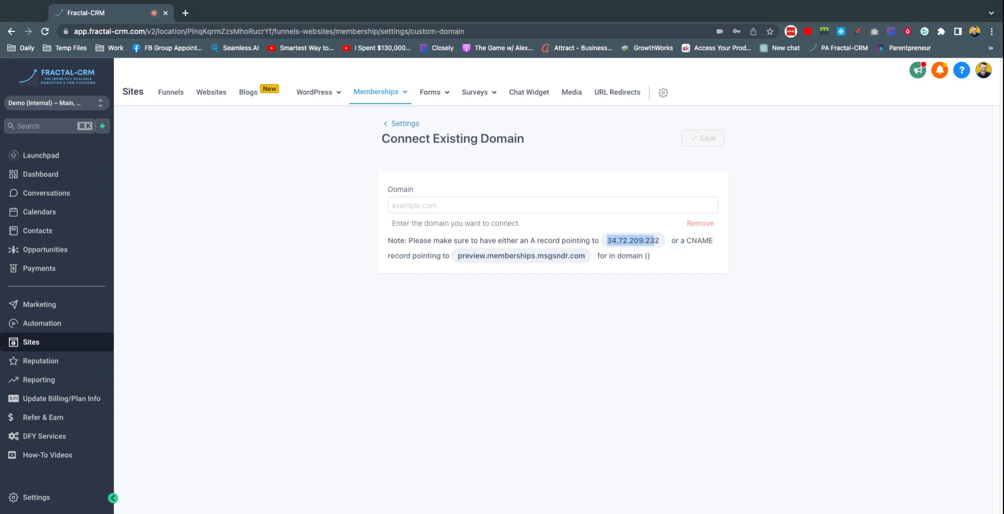
pyautogui.click(588, 241)
pyautogui.doubleClick(604, 240)
pyautogui.click(499, 253)
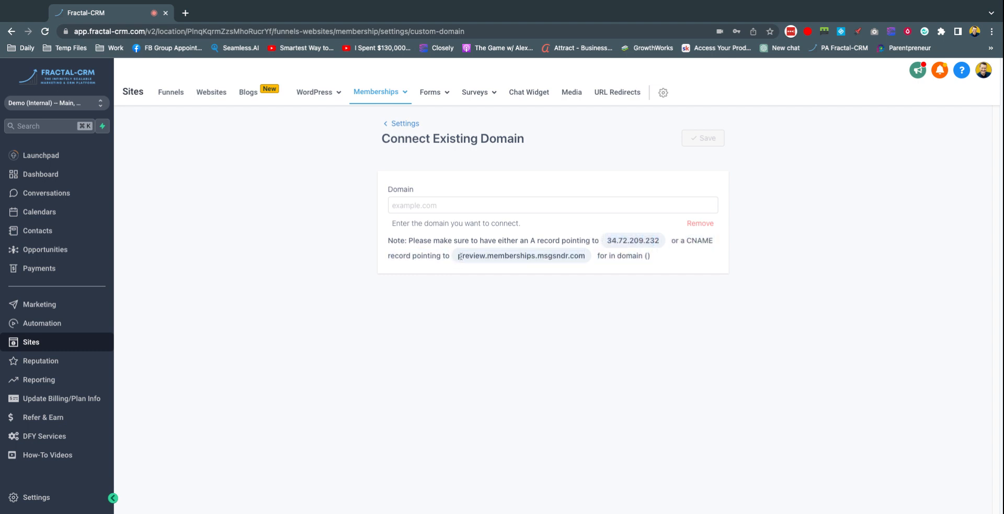
pyautogui.moveTo(460, 256); pyautogui.dragTo(585, 256)
pyautogui.click(534, 257)
pyautogui.moveTo(458, 256); pyautogui.dragTo(579, 256)
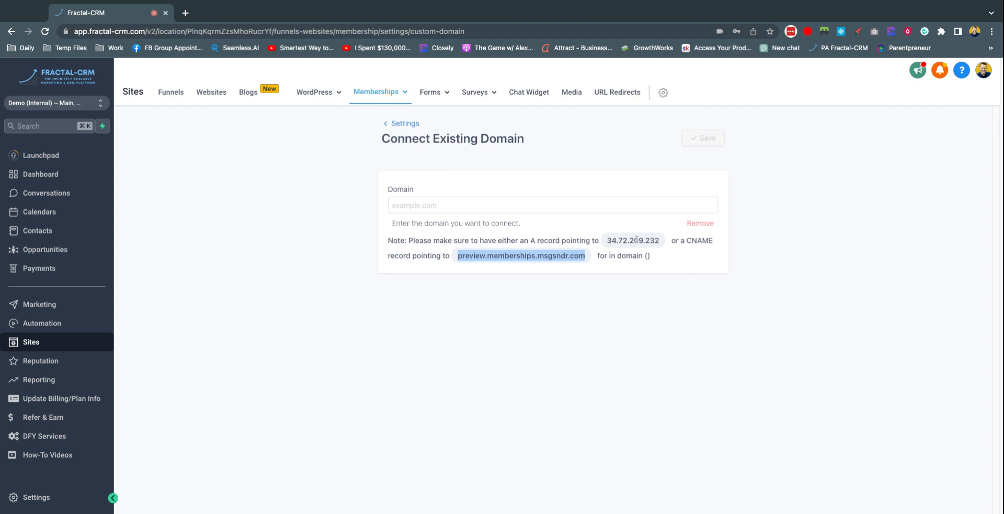
# - Try academy.test.com and academytest.com as example custom domains, clear the domain field, and return to the membership settings
pyautogui.click(494, 213)
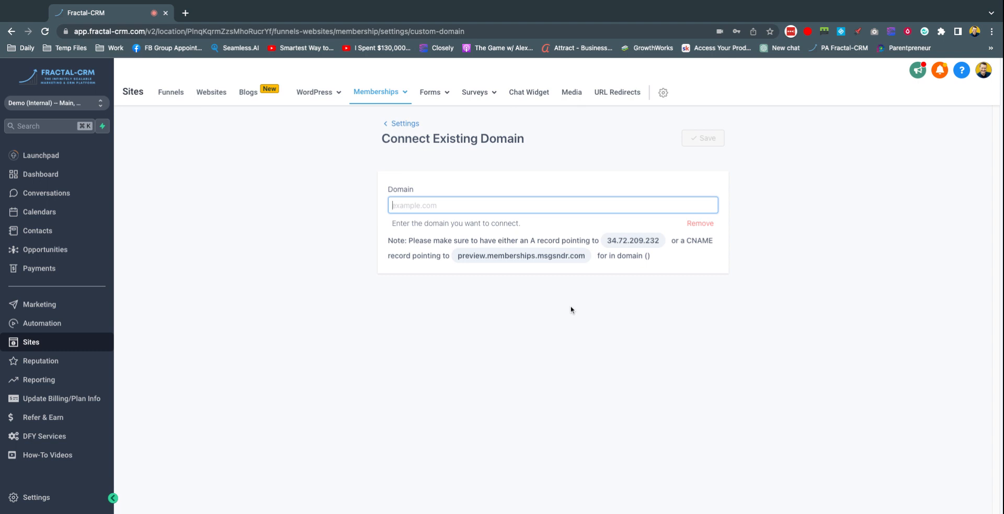
pyautogui.write('academ')
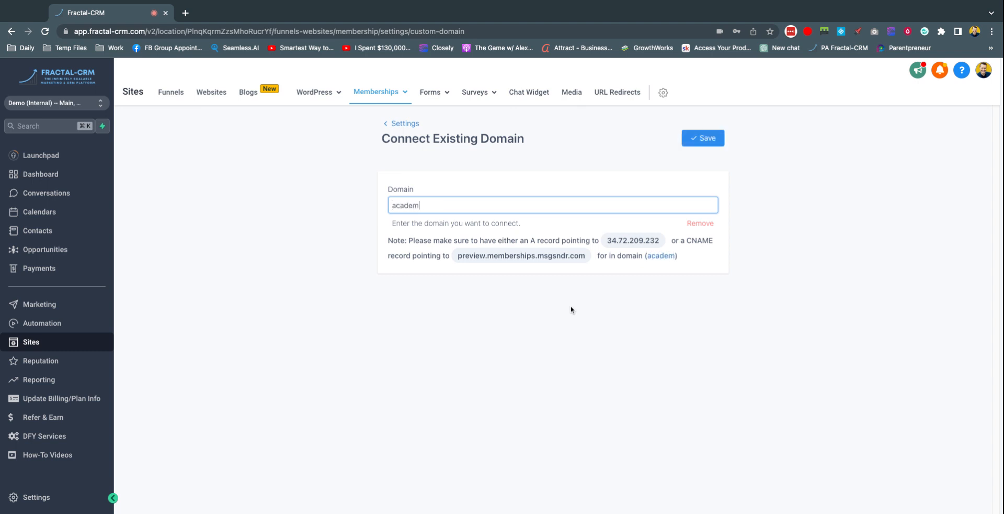
pyautogui.write('y.test.com')
pyautogui.press('super+a')
pyautogui.press('BackSpace')
pyautogui.write('academytest.com')
pyautogui.press('super+a')
pyautogui.press('BackSpace')
pyautogui.click(413, 124)
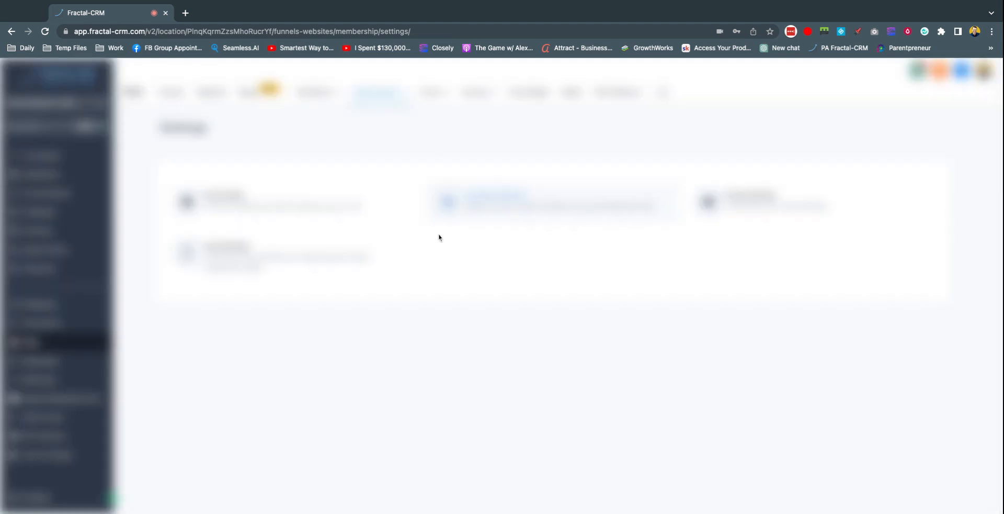
# - Open the membership email settings and select Default Template for the welcome email
pyautogui.click(783, 208)
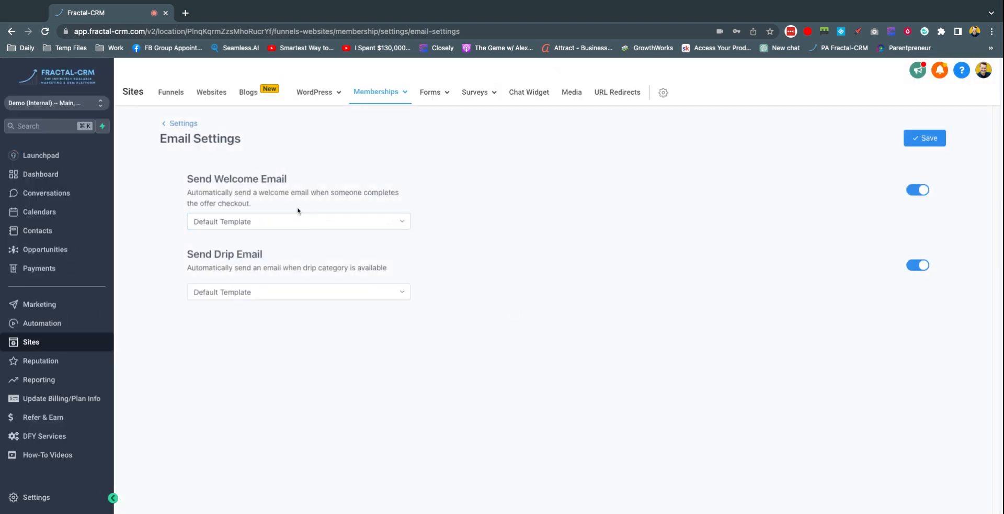
pyautogui.click(310, 222)
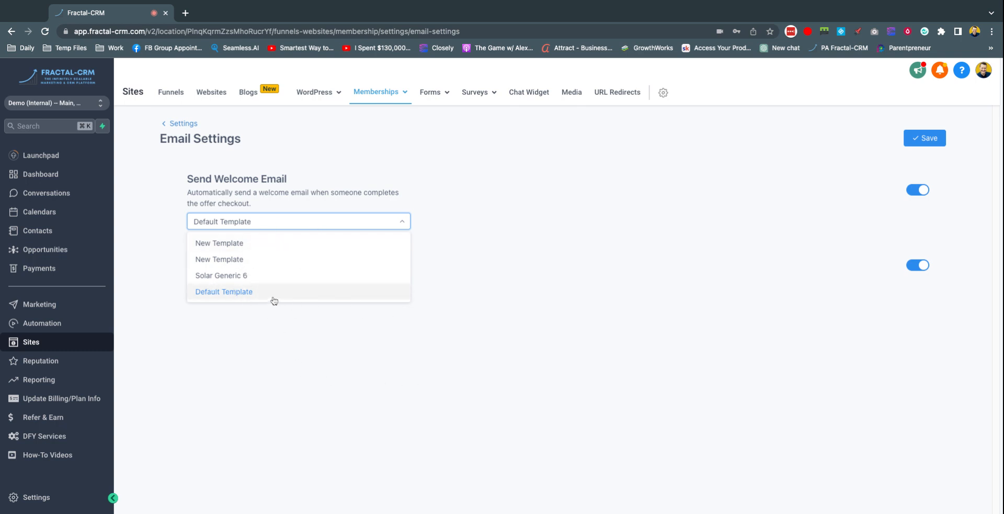
pyautogui.click(246, 291)
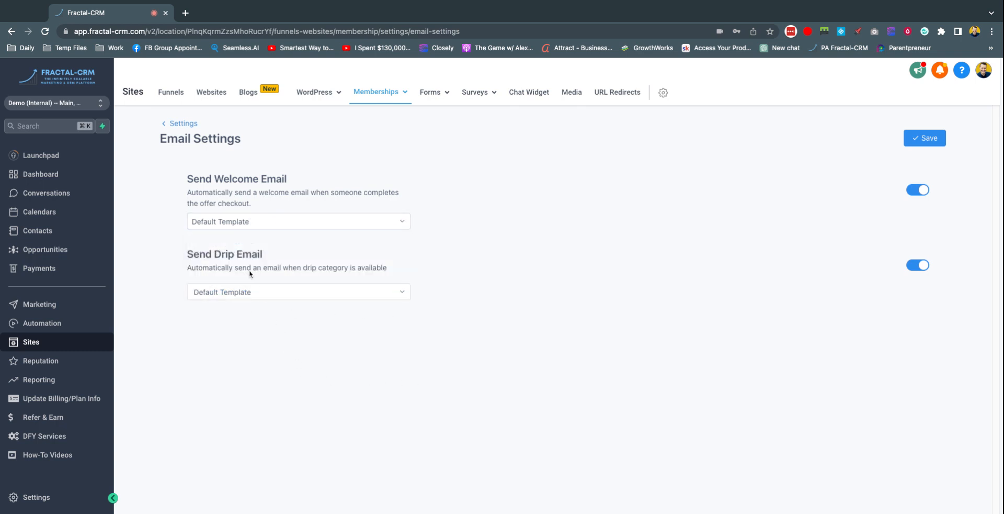
pyautogui.moveTo(355, 97)
pyautogui.click(291, 224)
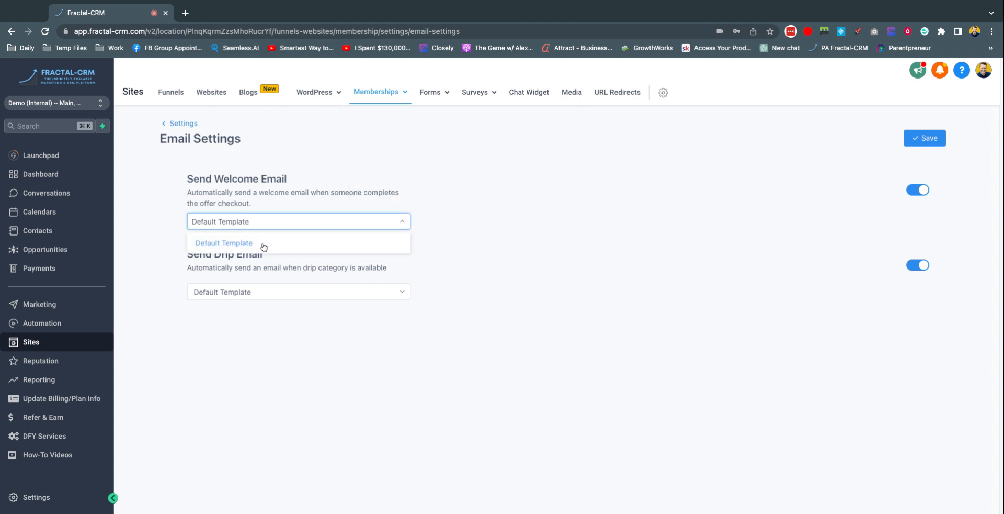
pyautogui.click(368, 227)
pyautogui.click(402, 222)
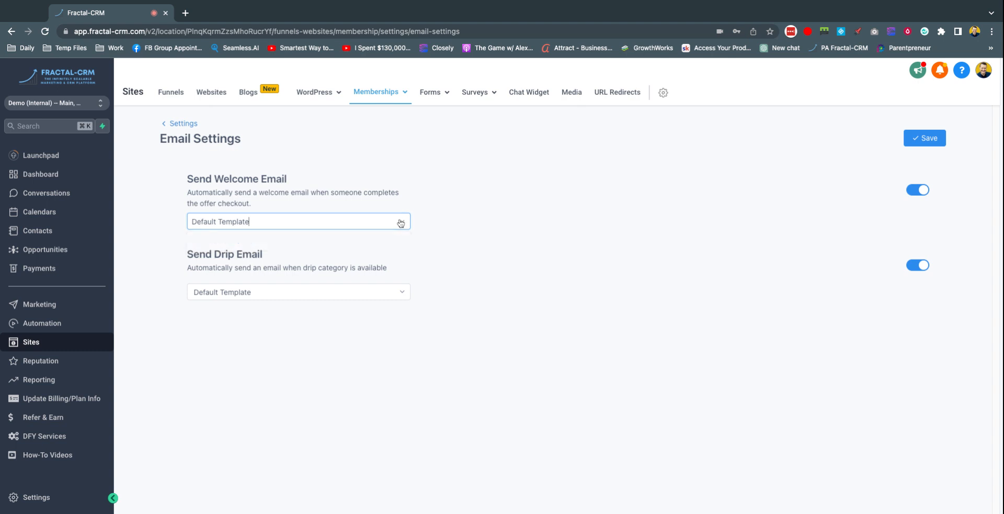
pyautogui.click(401, 222)
pyautogui.click(485, 226)
pyautogui.click(314, 226)
pyautogui.click(229, 246)
# - Select Default Template for the drip email and return to the membership settings overview
pyautogui.click(435, 271)
pyautogui.click(270, 299)
pyautogui.click(328, 358)
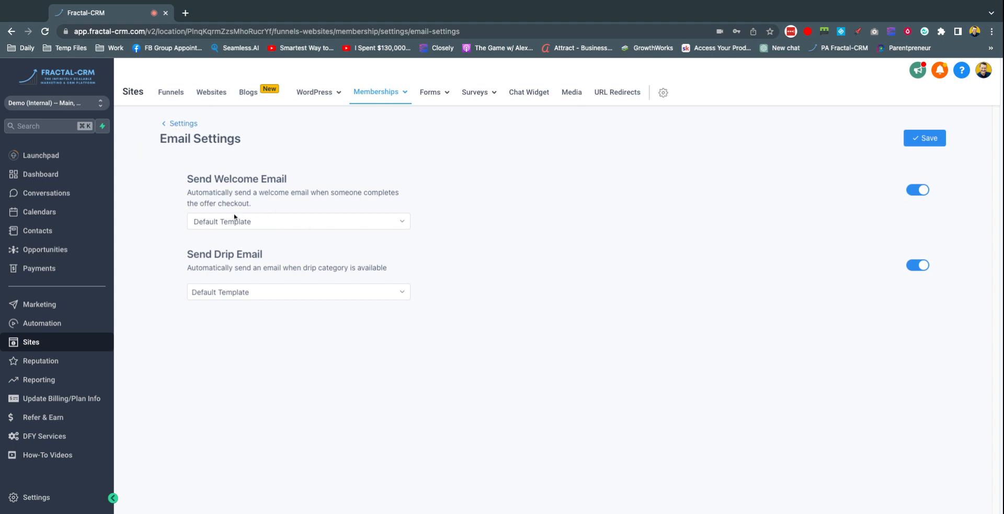
pyautogui.click(206, 128)
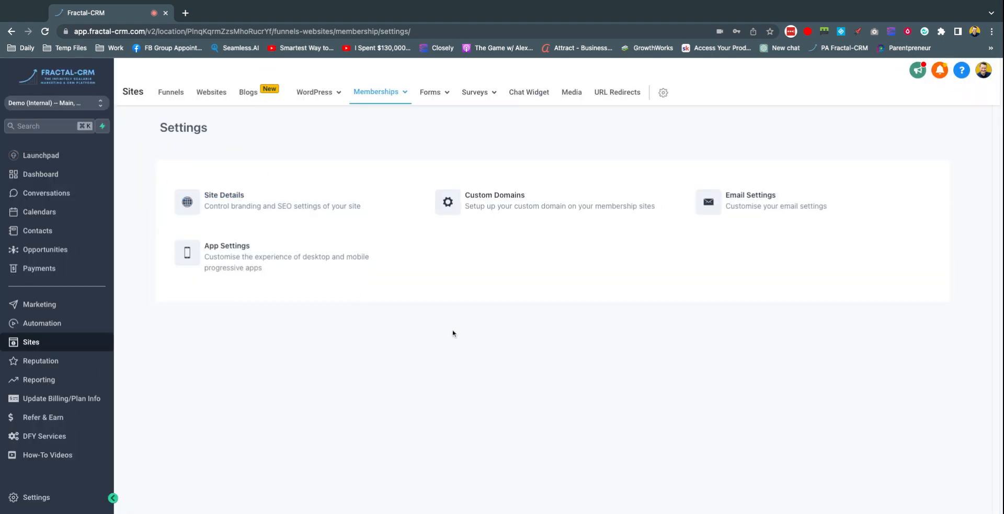
# - Open the membership app settings, examine the app details, icon and color palette options, and return to the settings overview
pyautogui.click(232, 262)
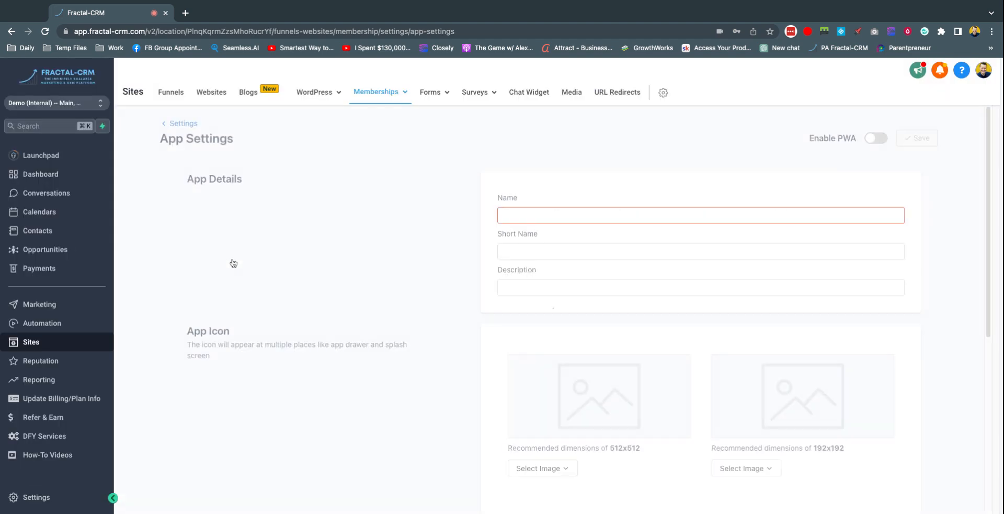
pyautogui.scroll(-6, 462, 232)
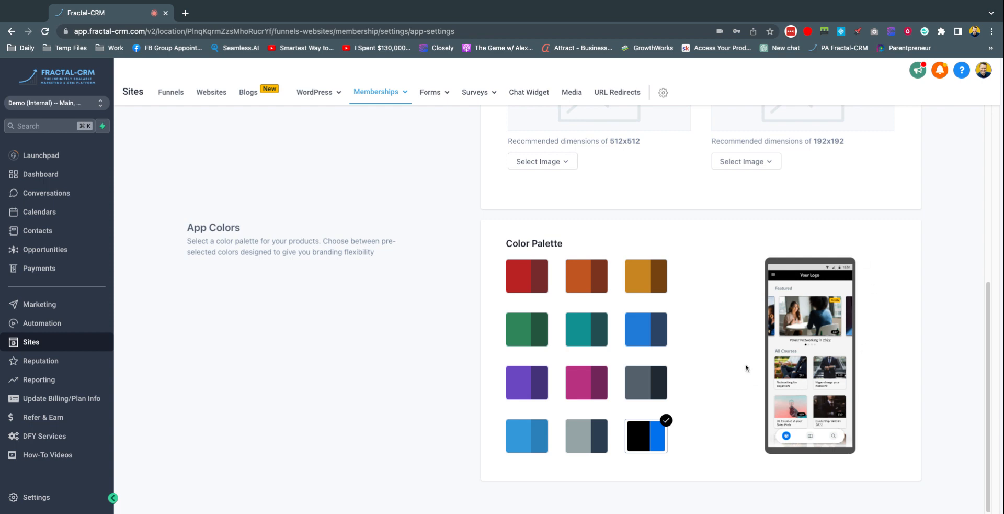
pyautogui.scroll(6, 487, 316)
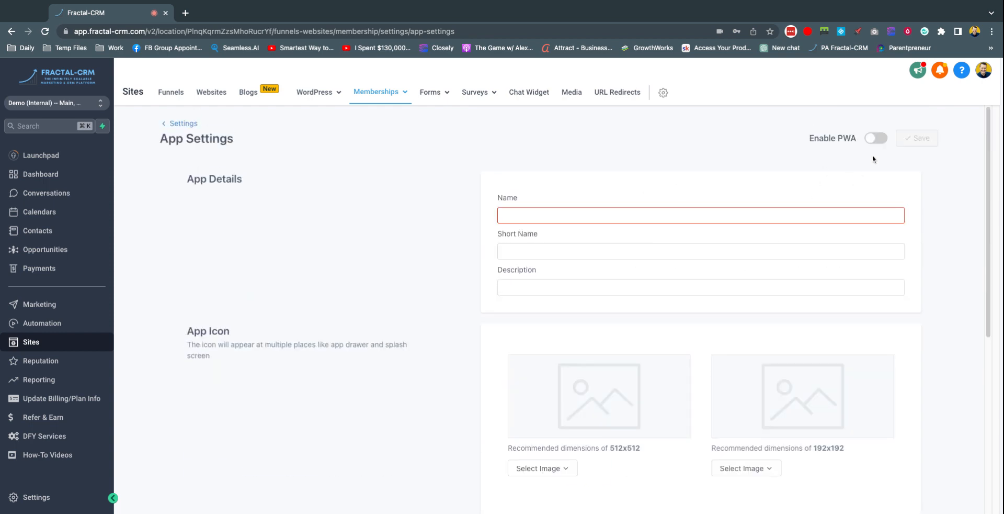
pyautogui.click(183, 124)
# - Start a new product from the membership products list and review the Sprint Course, Marathon Course and Membership templates
pyautogui.moveTo(378, 102)
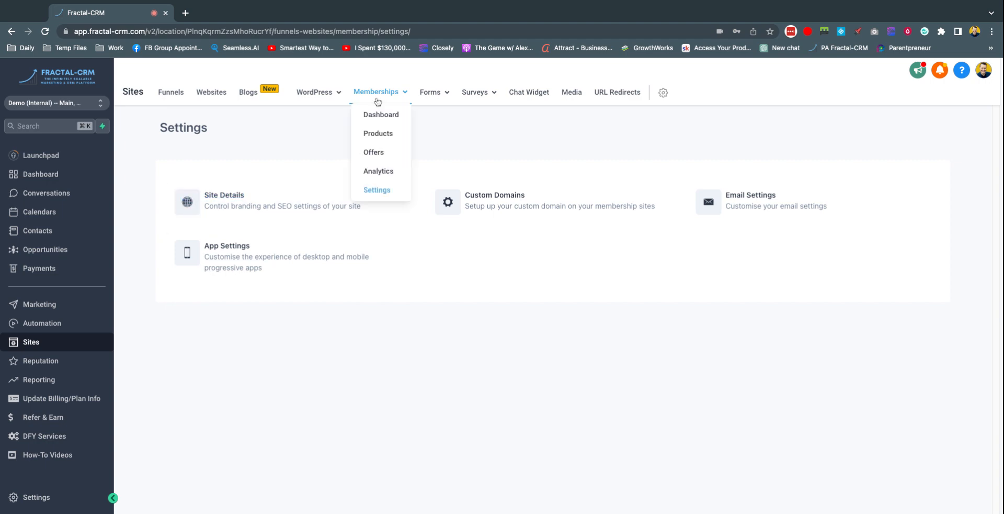
pyautogui.click(377, 135)
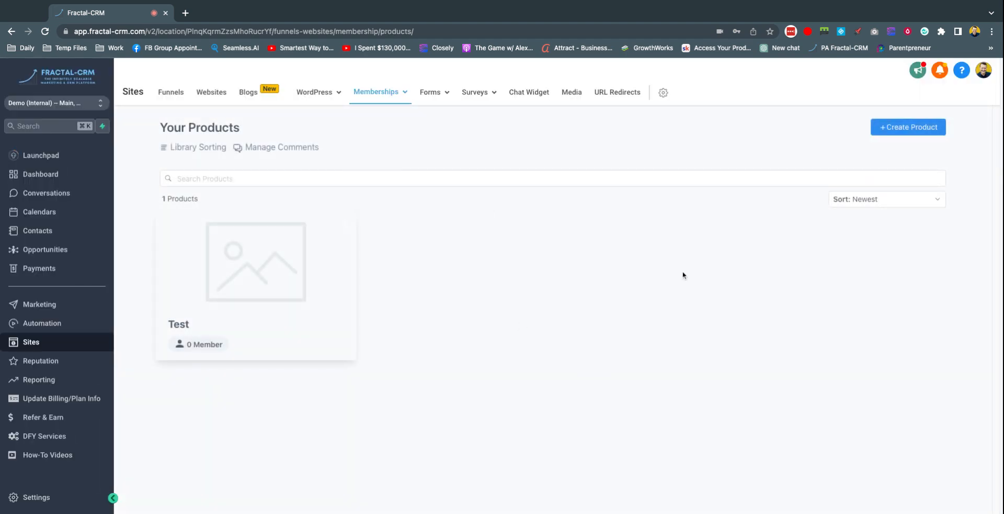
pyautogui.click(916, 125)
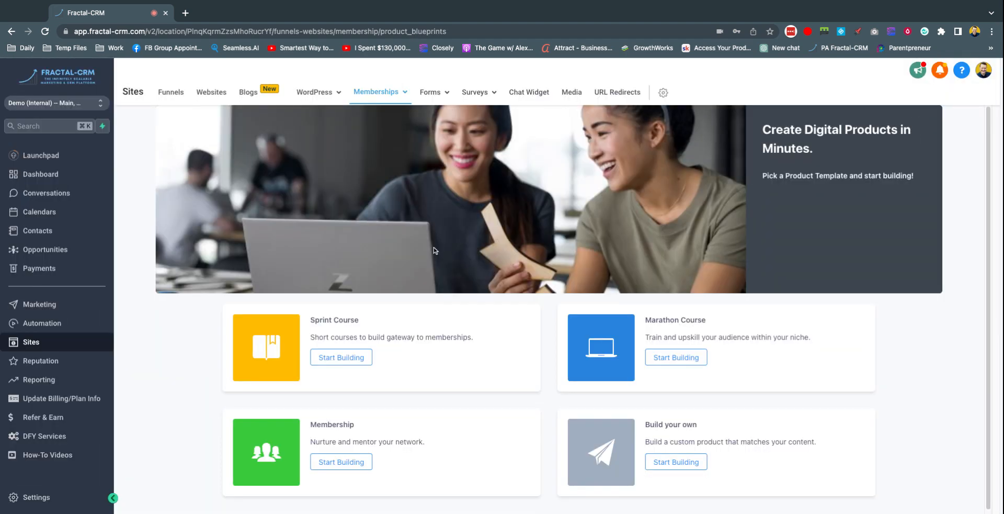
pyautogui.scroll(-1, 425, 244)
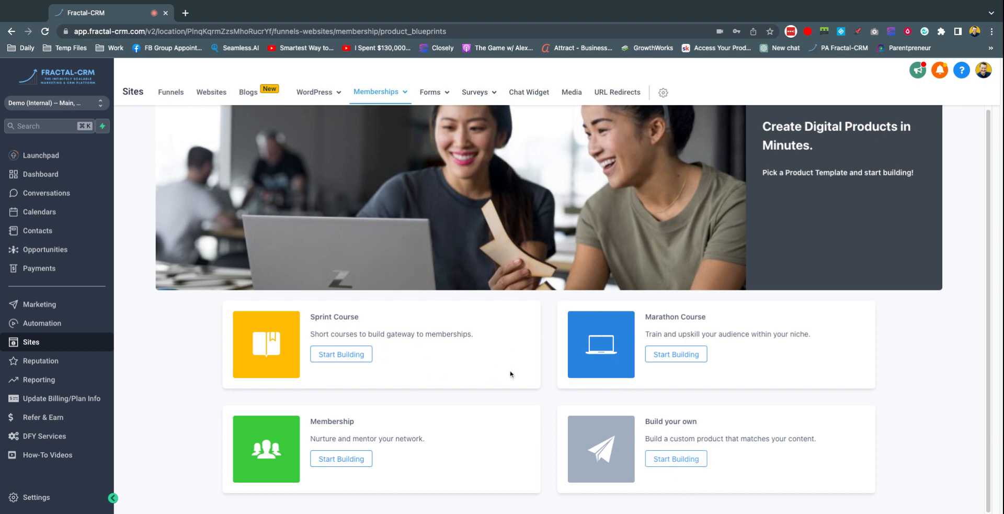
pyautogui.moveTo(312, 317); pyautogui.dragTo(361, 318)
pyautogui.click(500, 338)
pyautogui.click(486, 340)
pyautogui.moveTo(654, 319); pyautogui.dragTo(655, 319)
pyautogui.click(819, 350)
pyautogui.moveTo(317, 420); pyautogui.dragTo(428, 442)
pyautogui.click(435, 443)
# - Create a product named Membership Test from the Membership template
pyautogui.click(360, 463)
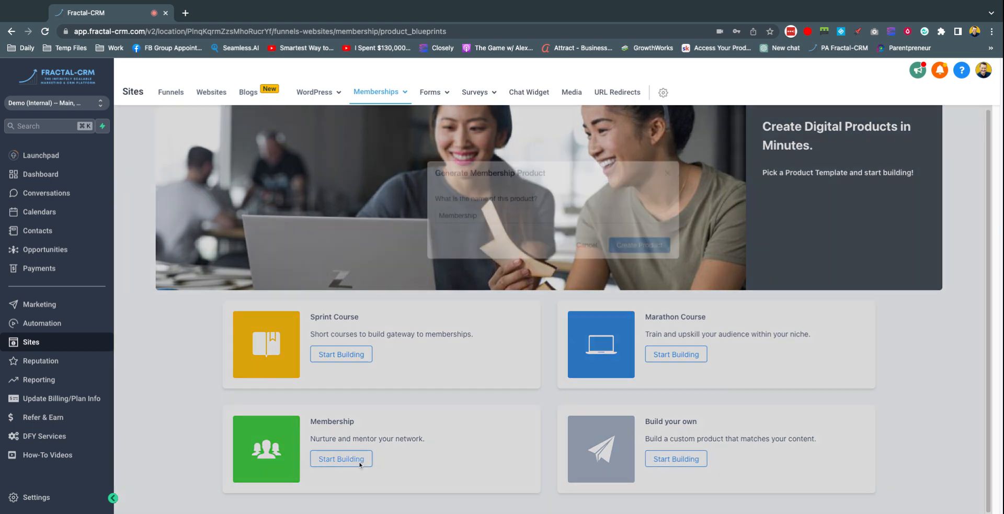
pyautogui.click(484, 217)
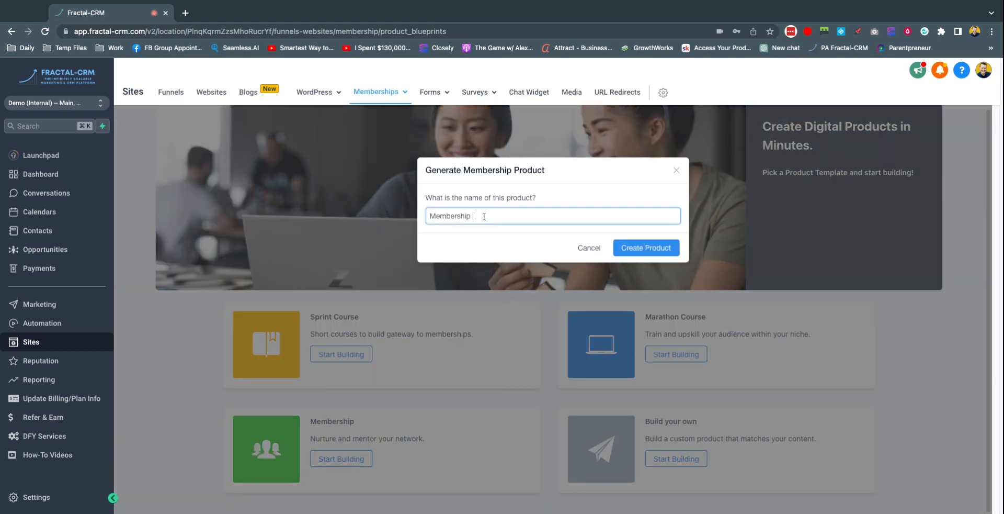
pyautogui.click(658, 248)
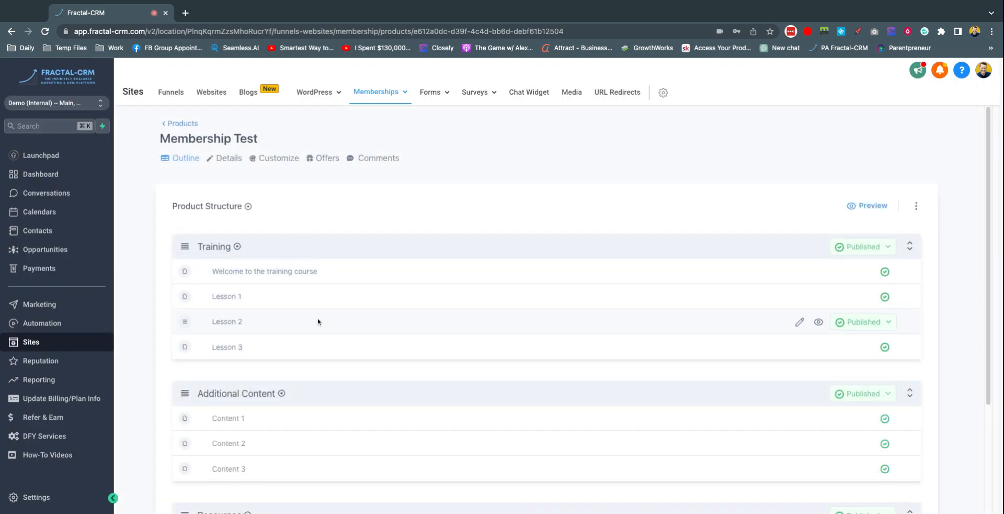
# - Examine the outline sections of the Membership Test product and the publishing status options for the Training section
pyautogui.scroll(-3, 331, 260)
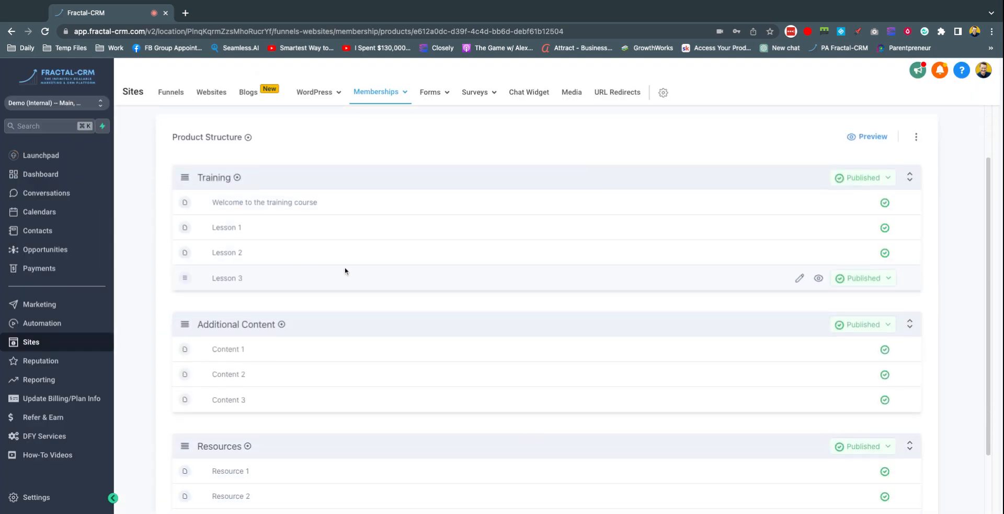
pyautogui.scroll(3, 388, 306)
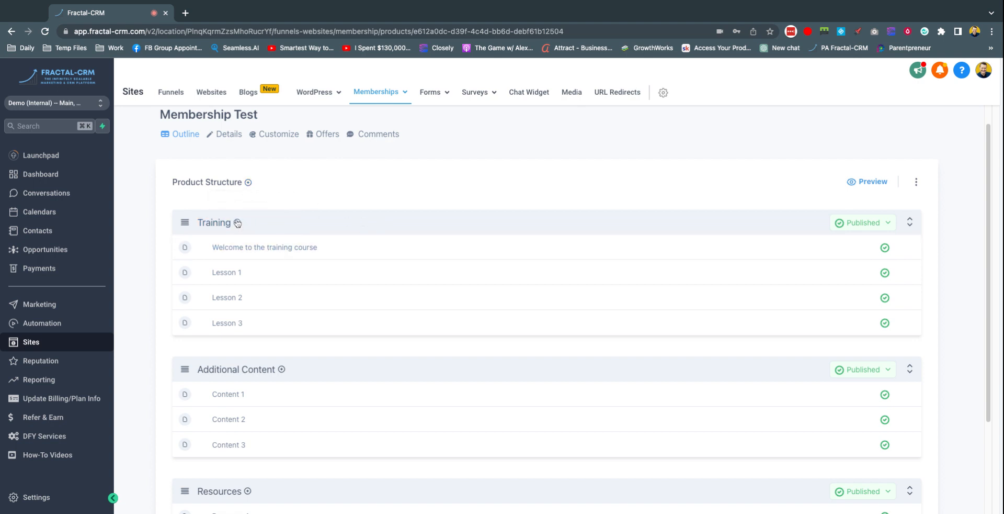
pyautogui.moveTo(189, 224); pyautogui.dragTo(187, 254)
pyautogui.click(893, 224)
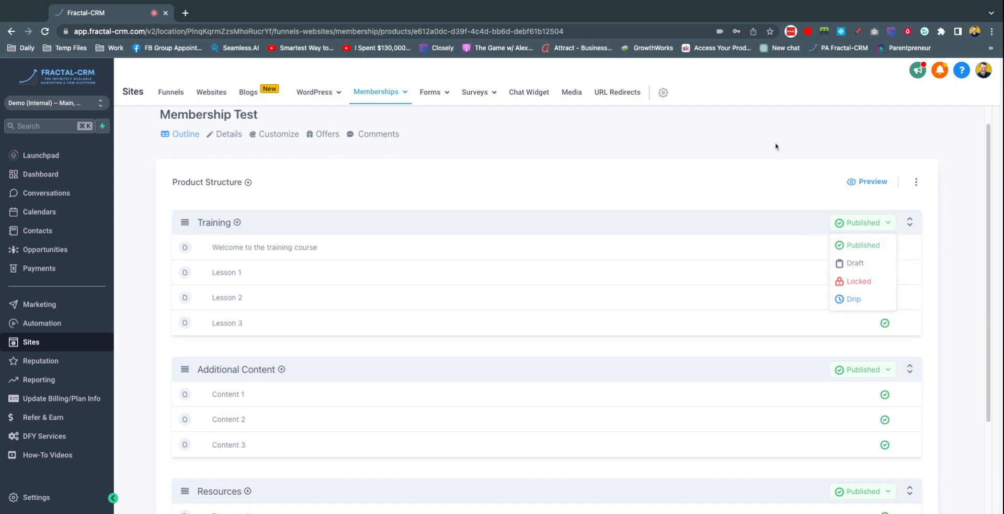
pyautogui.click(804, 153)
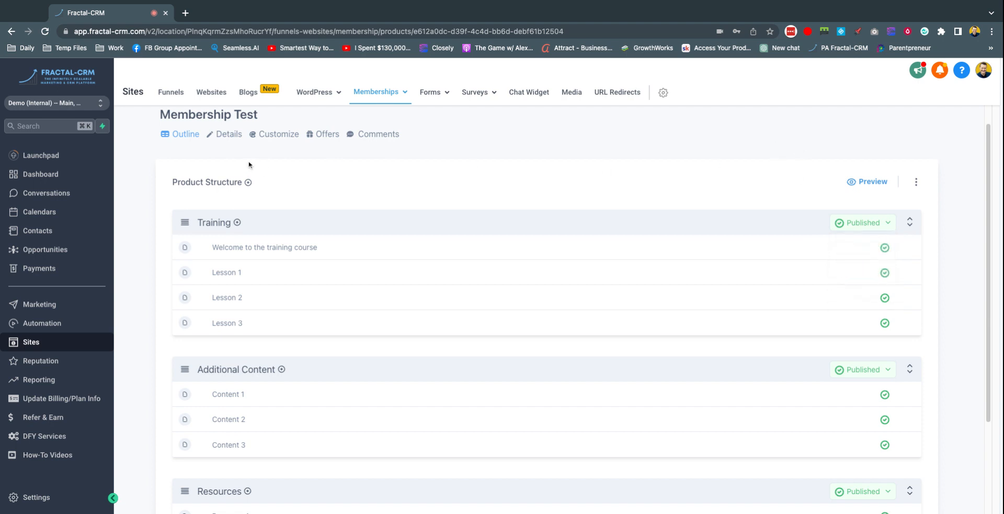
# - Open the product's details and examine the description and product thumbnail settings
pyautogui.click(226, 135)
pyautogui.scroll(-7, 386, 249)
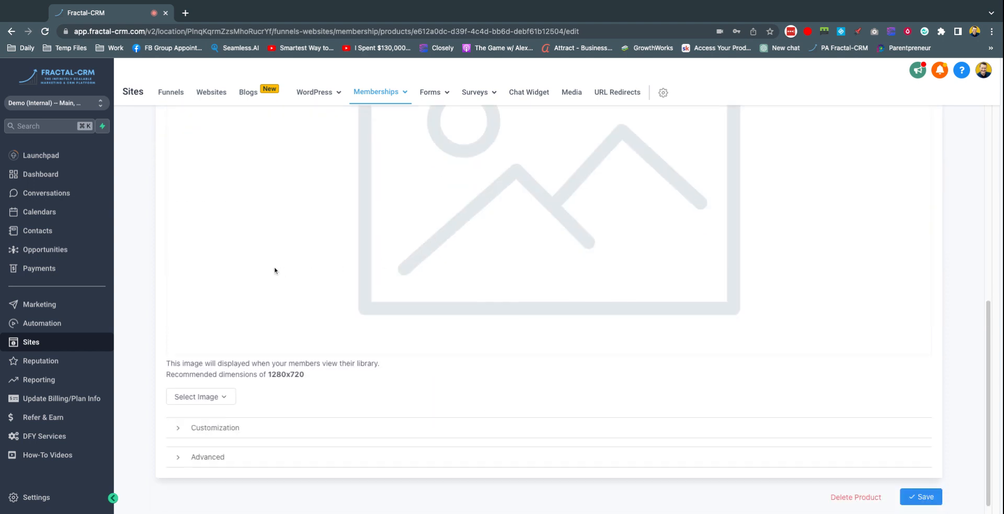
pyautogui.scroll(5, 273, 268)
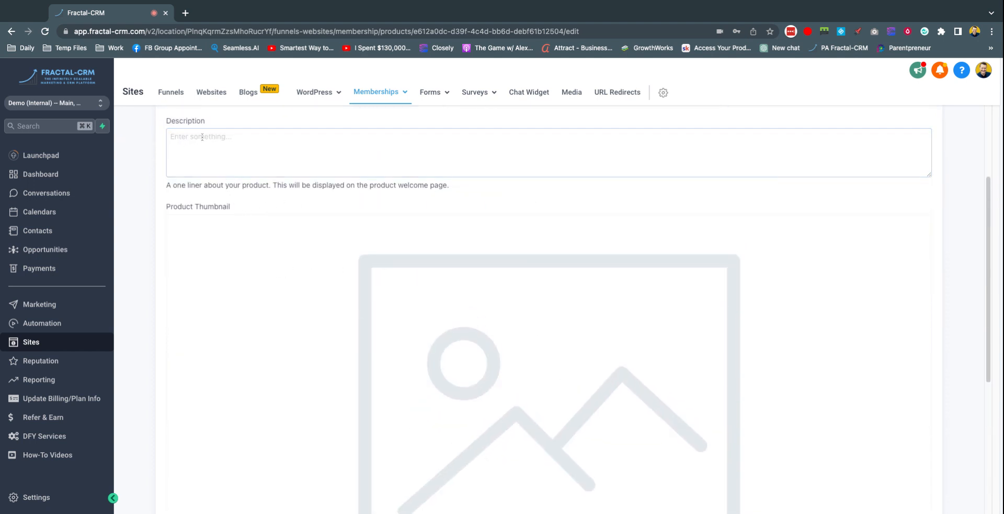
pyautogui.scroll(-5, 269, 220)
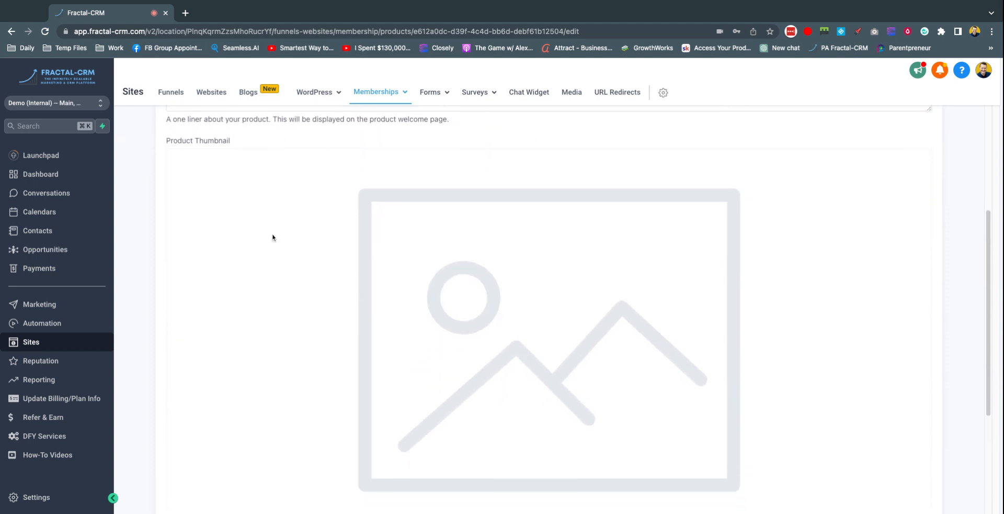
pyautogui.scroll(1, 350, 375)
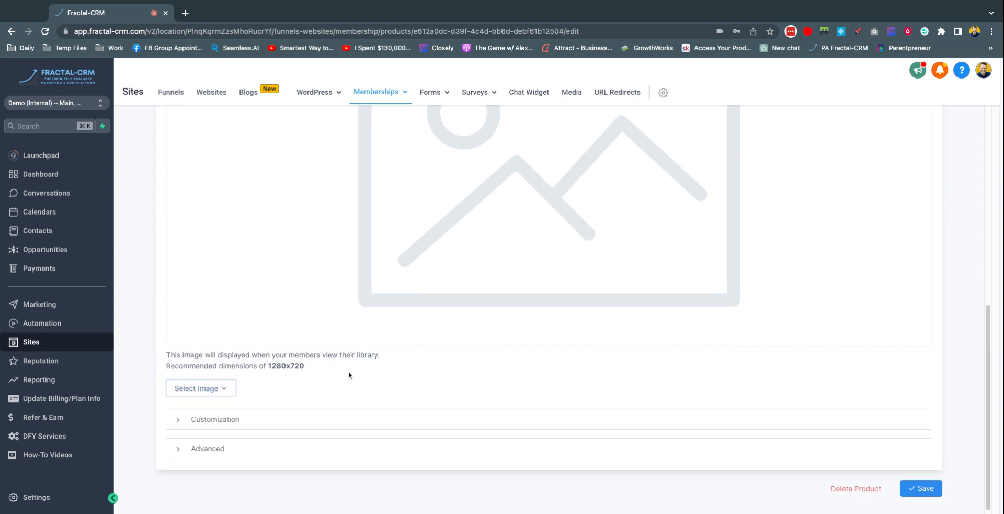
# - Expand the product's customization settings and examine the instructor, logo image and favicon image options
pyautogui.click(249, 423)
pyautogui.scroll(-4, 244, 422)
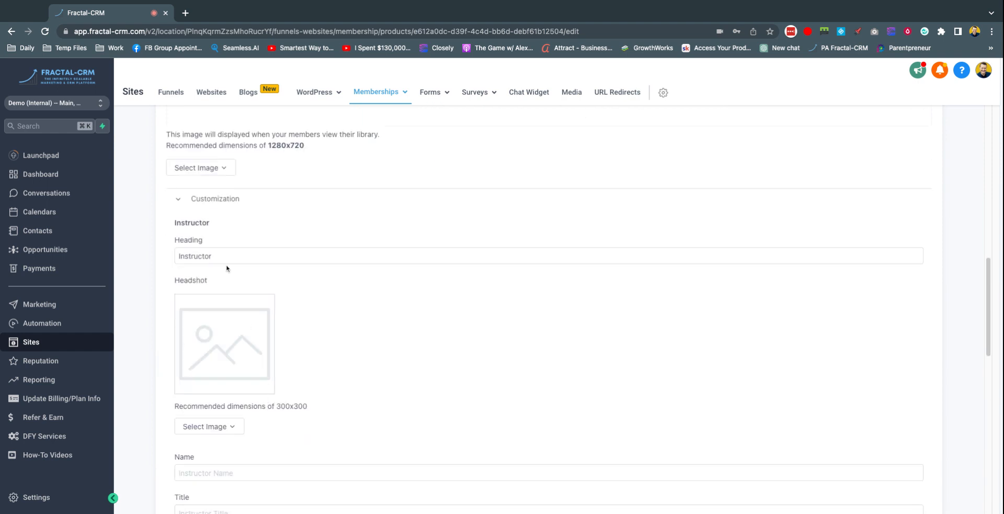
pyautogui.scroll(-2, 238, 268)
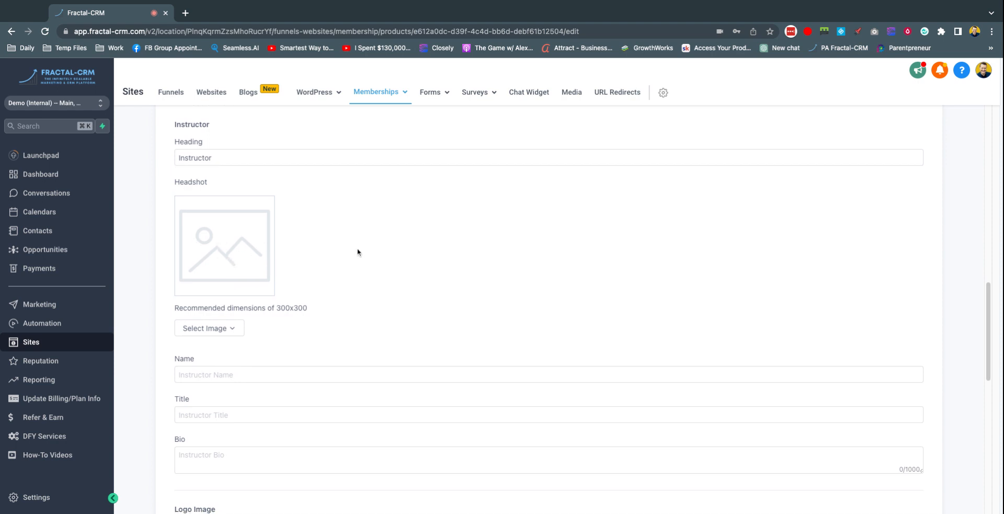
pyautogui.scroll(-9, 358, 252)
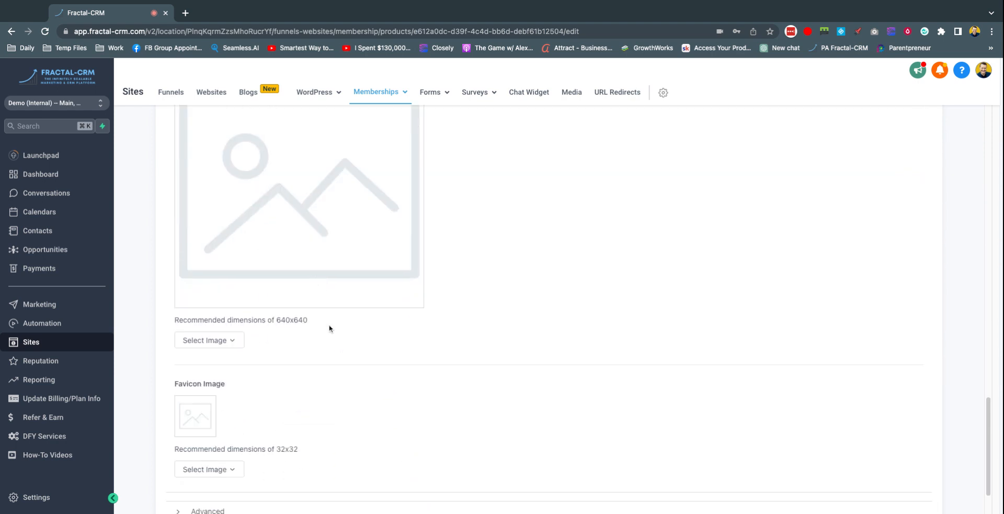
pyautogui.scroll(-2, 340, 307)
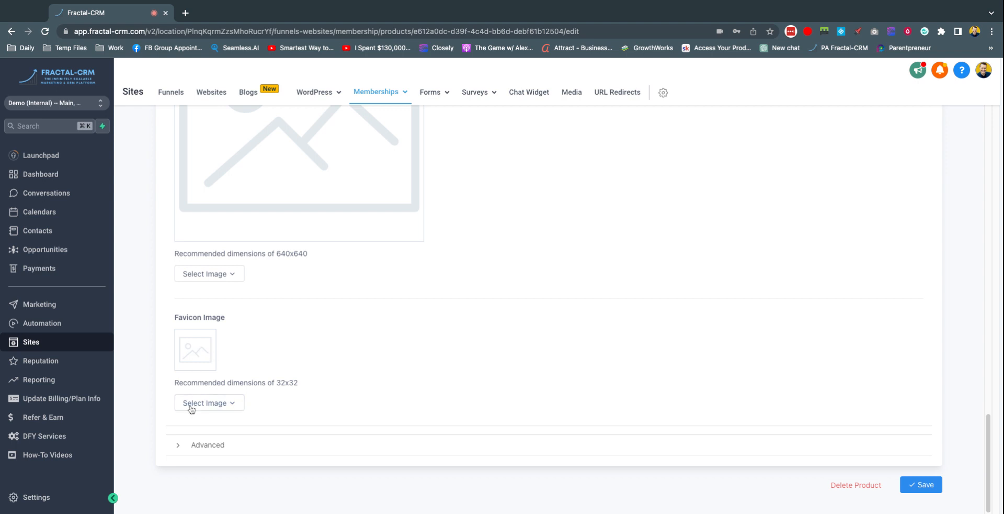
# - Expand the product's advanced settings and examine the header and footer tracking code areas
pyautogui.click(212, 447)
pyautogui.scroll(-7, 287, 287)
pyautogui.scroll(-4, 240, 322)
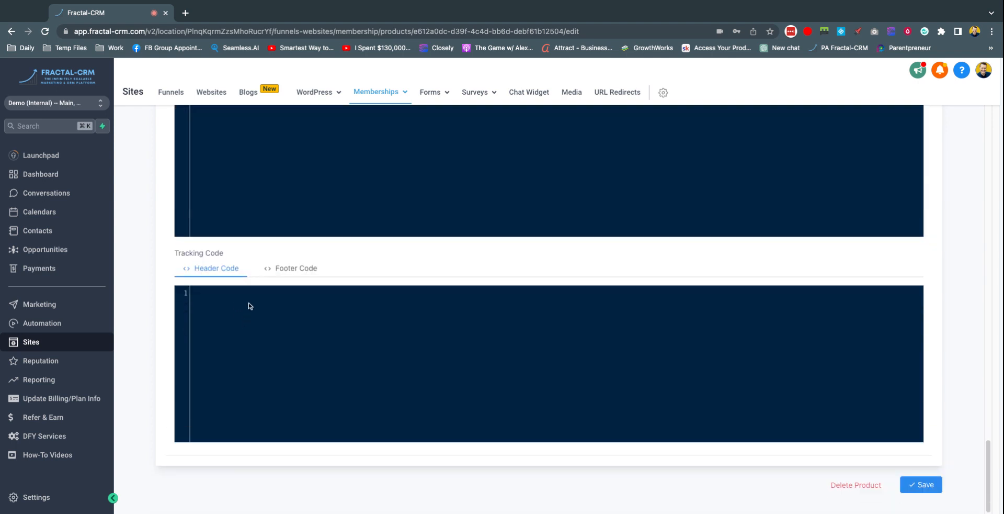
pyautogui.scroll(20, 344, 317)
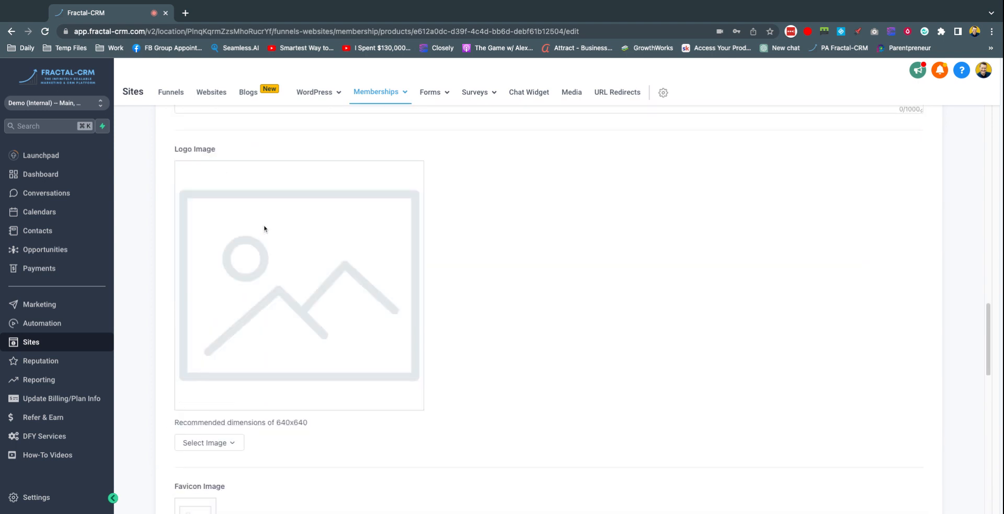
# - Open the product's theme choices, preview the Classic theme with its course content, and close the preview
pyautogui.click(266, 160)
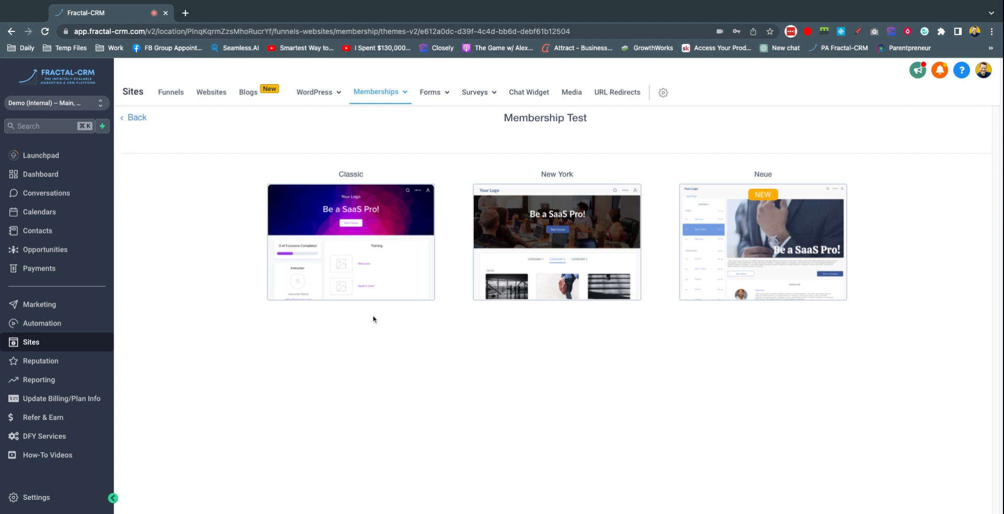
pyautogui.click(412, 198)
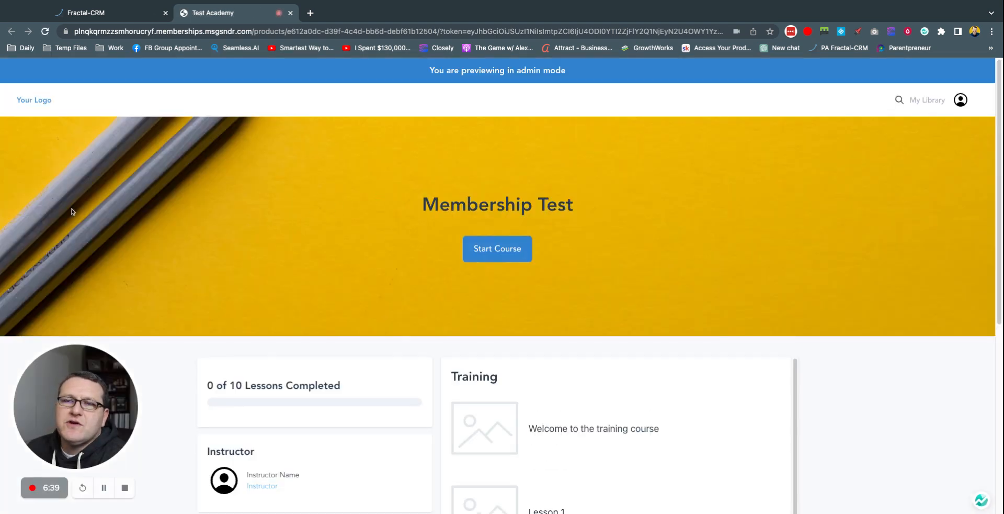
pyautogui.scroll(-3, 852, 234)
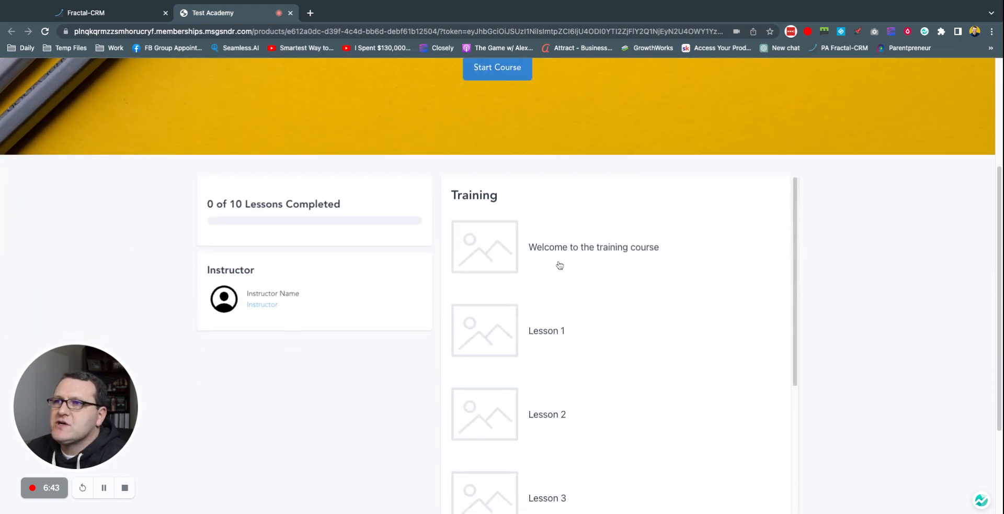
pyautogui.scroll(-15, 746, 274)
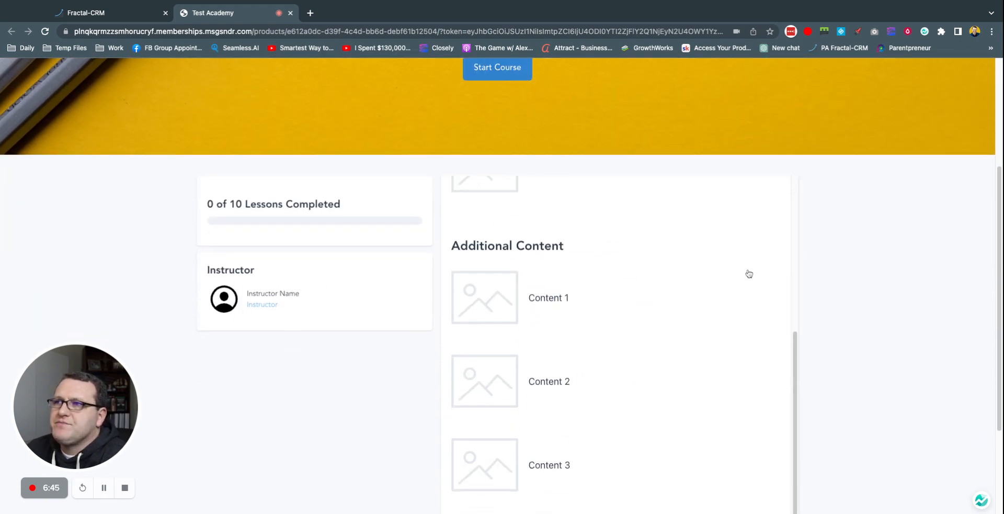
pyautogui.scroll(5, 520, 301)
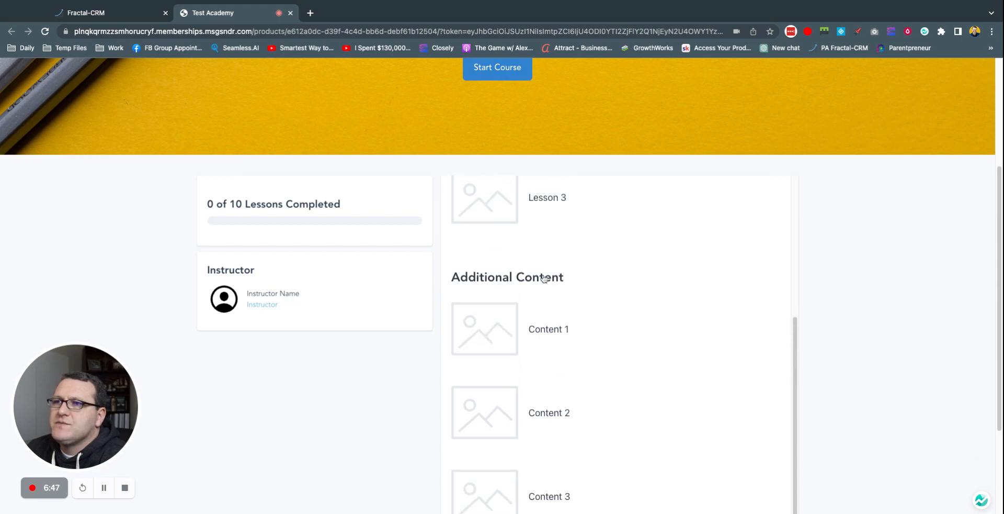
pyautogui.scroll(-8, 587, 375)
pyautogui.scroll(6, 837, 314)
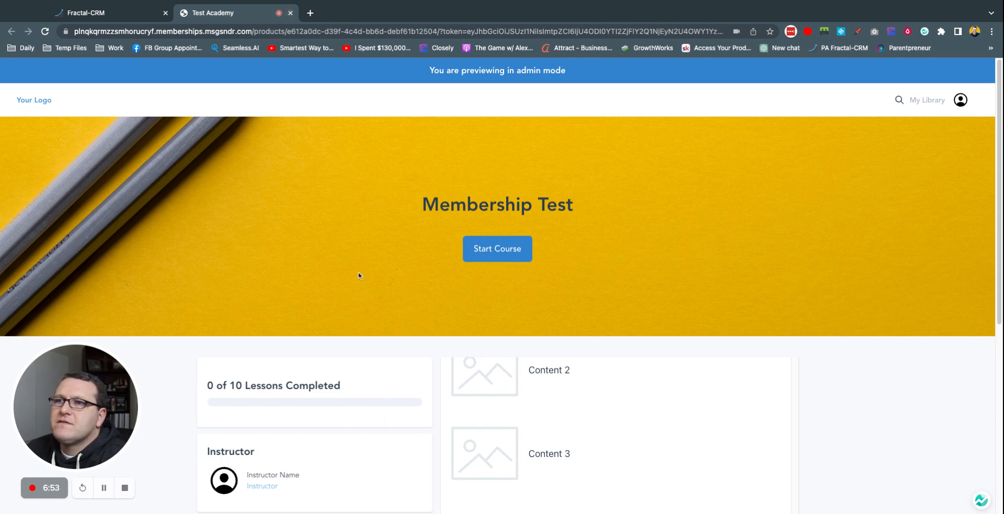
pyautogui.click(290, 13)
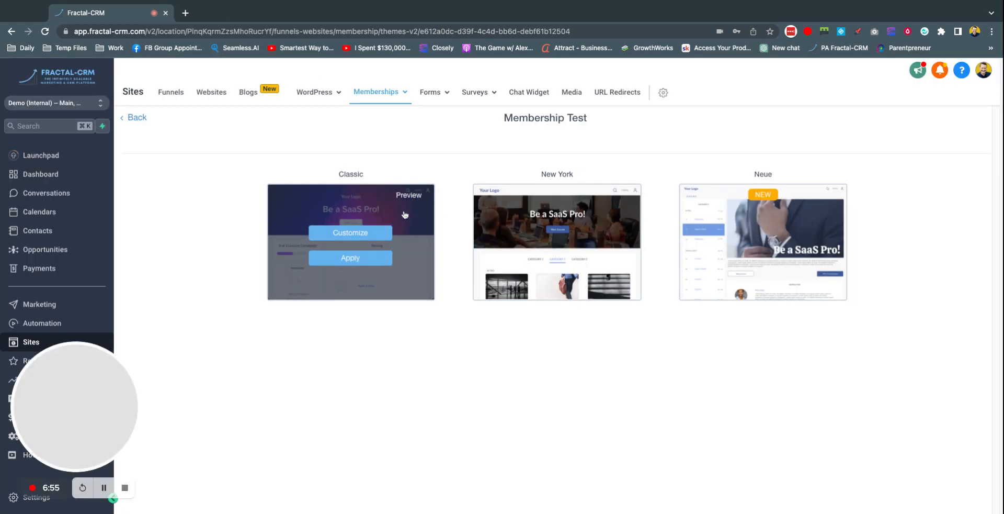
# - Preview the New York theme for the product and examine its banner, lesson progress and course content layout
pyautogui.moveTo(540, 232)
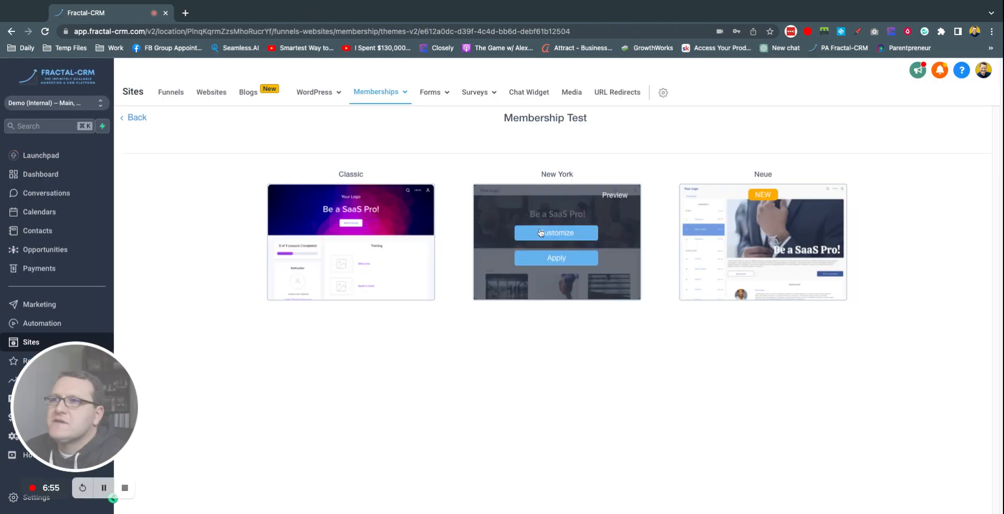
pyautogui.click(615, 195)
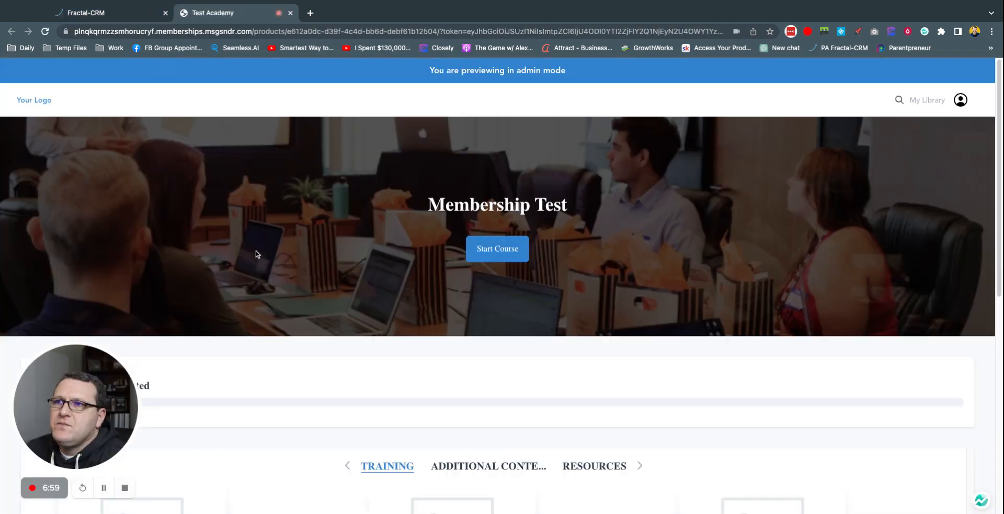
pyautogui.scroll(-2, 803, 320)
pyautogui.scroll(2, 805, 320)
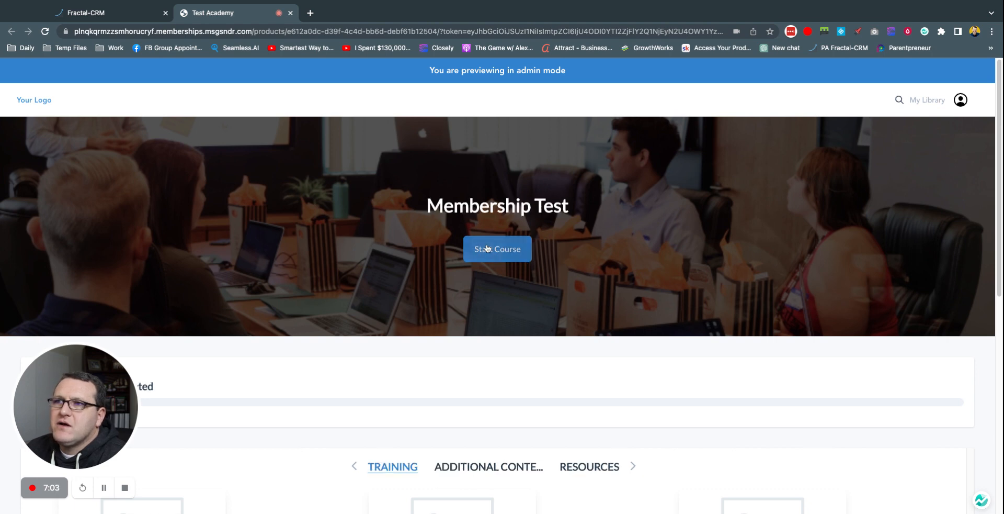
pyautogui.scroll(-8, 735, 252)
pyautogui.scroll(2, 778, 242)
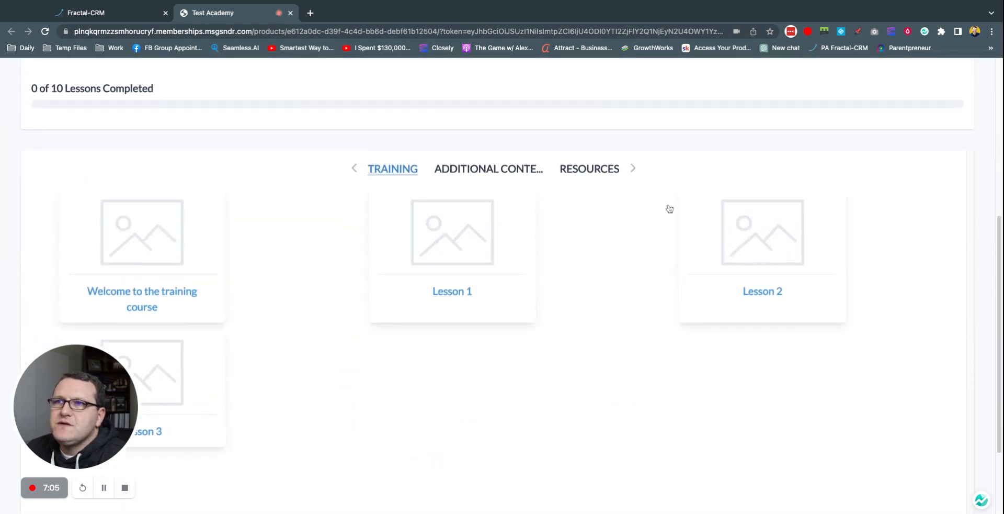
# - Switch through the New York preview's Training, Additional Content and Resources categories, and close the preview
pyautogui.click(492, 170)
pyautogui.click(595, 170)
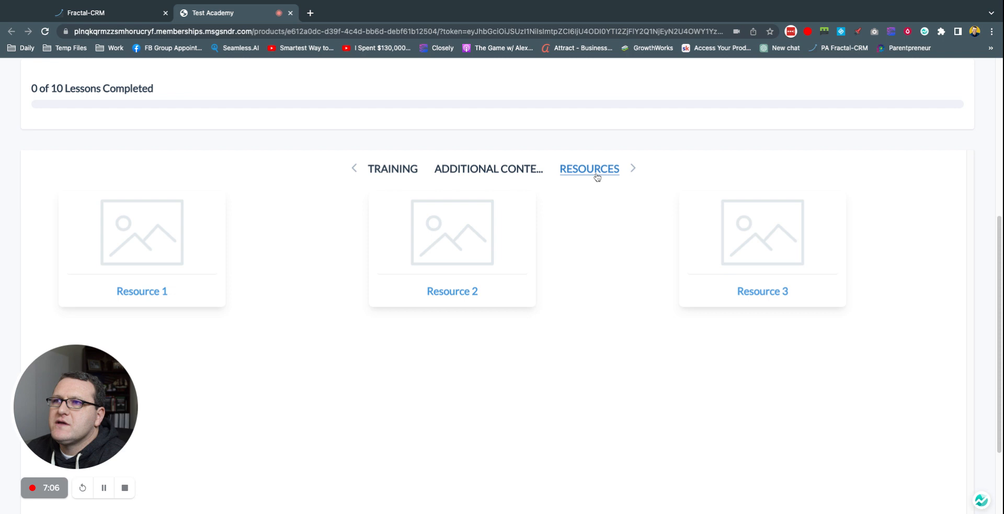
pyautogui.click(356, 175)
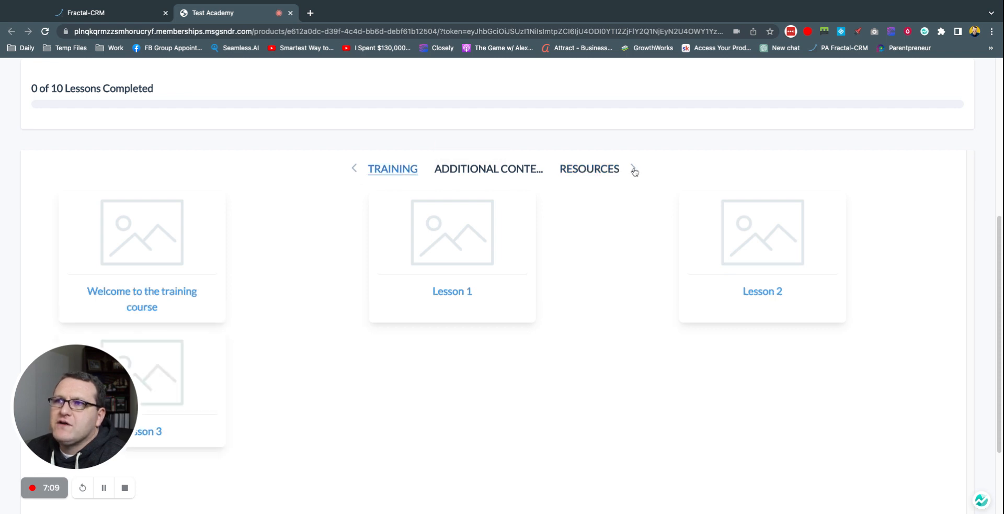
pyautogui.click(499, 169)
pyautogui.click(602, 170)
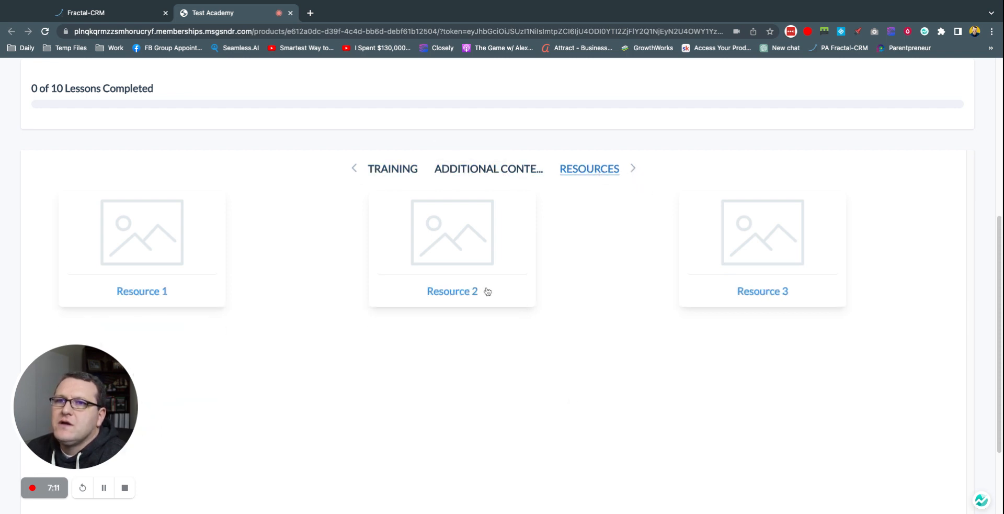
pyautogui.scroll(-2, 679, 272)
pyautogui.scroll(8, 675, 265)
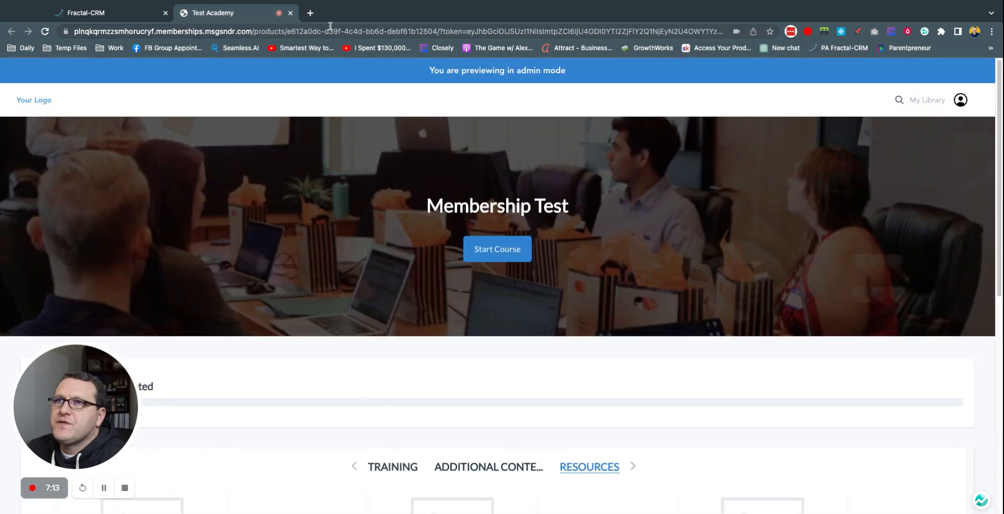
pyautogui.click(290, 12)
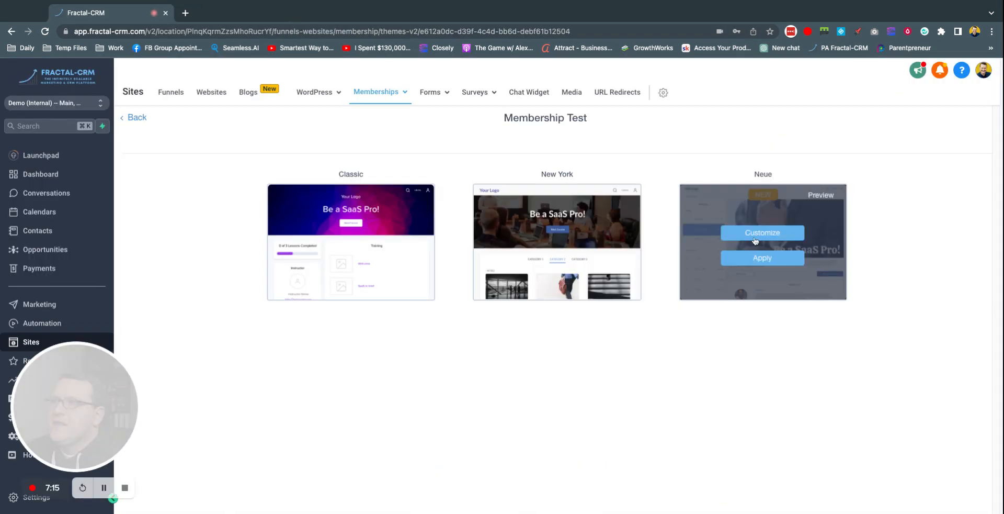
# - Preview the Neue theme and view its welcome page, Lesson 1 and Lesson 2
pyautogui.click(820, 195)
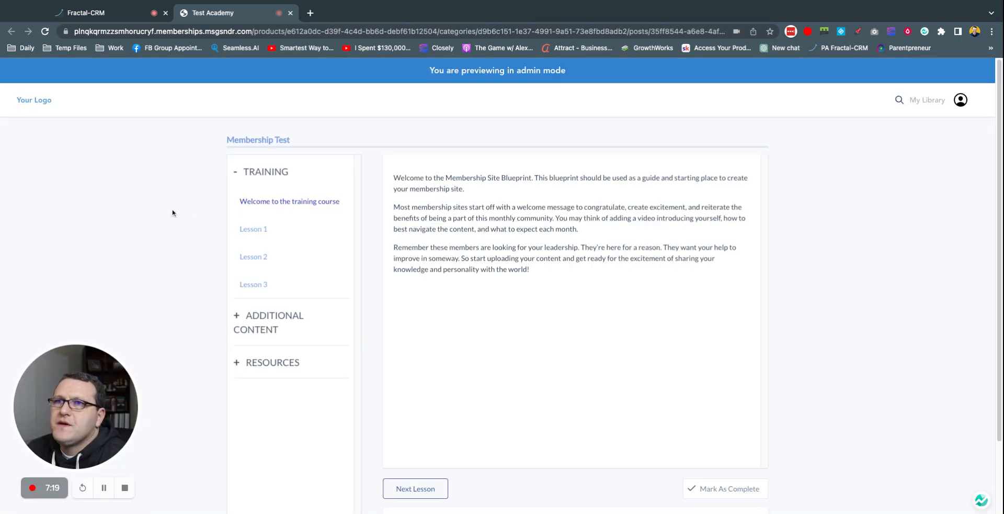
pyautogui.scroll(-3, 702, 271)
pyautogui.scroll(2, 701, 268)
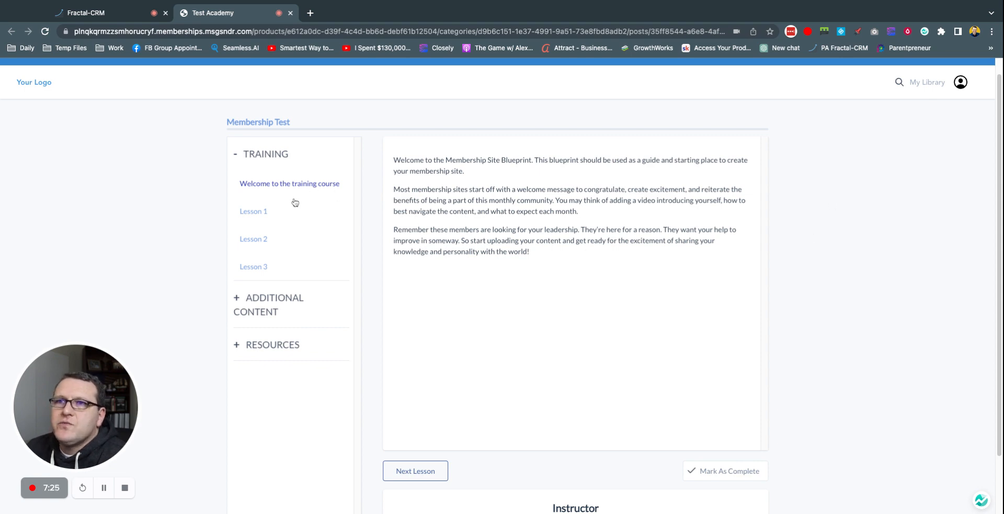
pyautogui.click(252, 210)
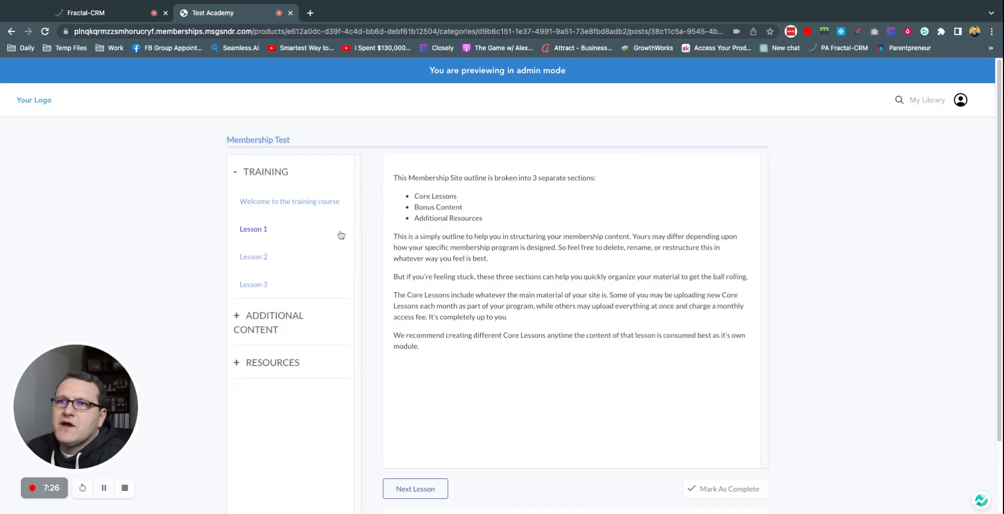
pyautogui.click(254, 257)
# - Expand Additional Content and Resources in the Neue preview, examine the instructor section, and close the preview
pyautogui.scroll(-2, 260, 261)
pyautogui.click(264, 246)
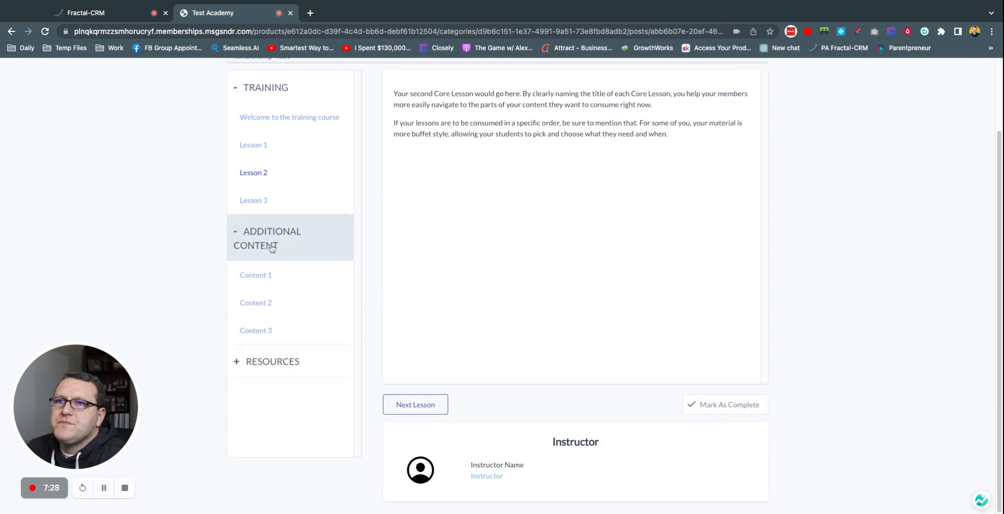
pyautogui.click(259, 366)
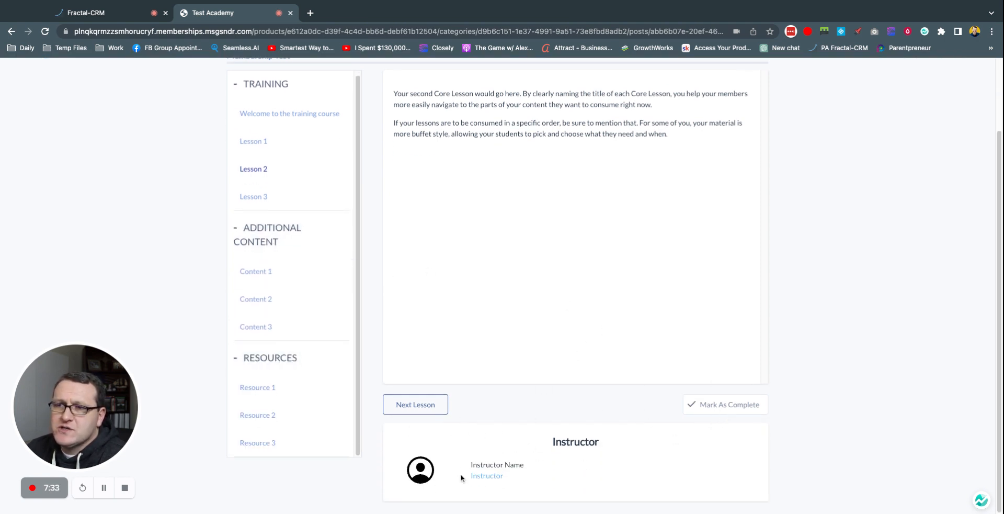
pyautogui.scroll(1, 832, 361)
pyautogui.scroll(2, 832, 360)
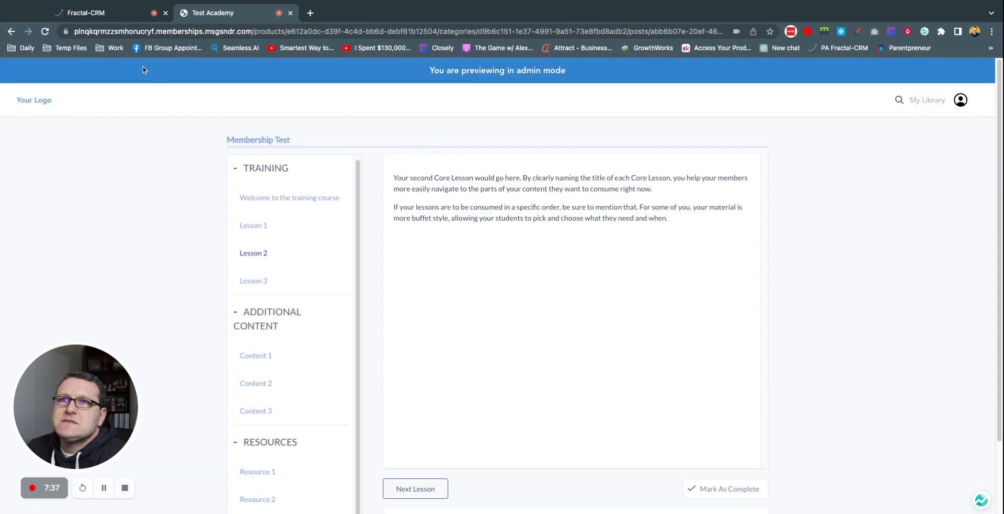
pyautogui.click(291, 14)
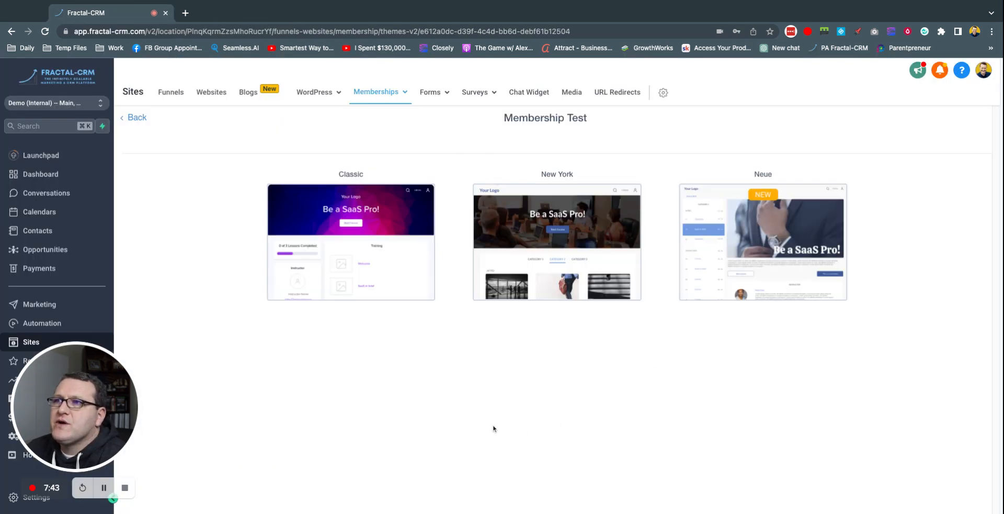
# - Return from the theme choices to the Membership Test product and examine its offers list
pyautogui.click(136, 119)
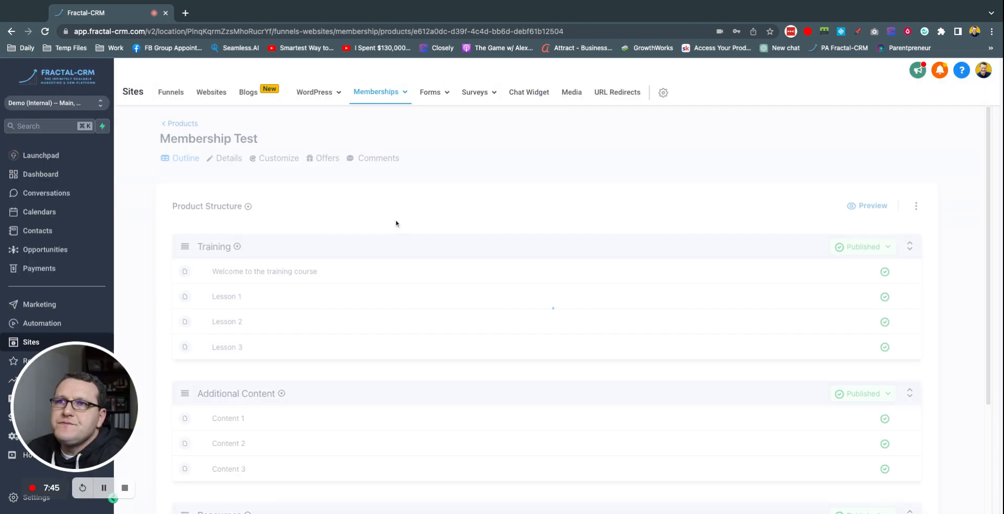
pyautogui.click(322, 161)
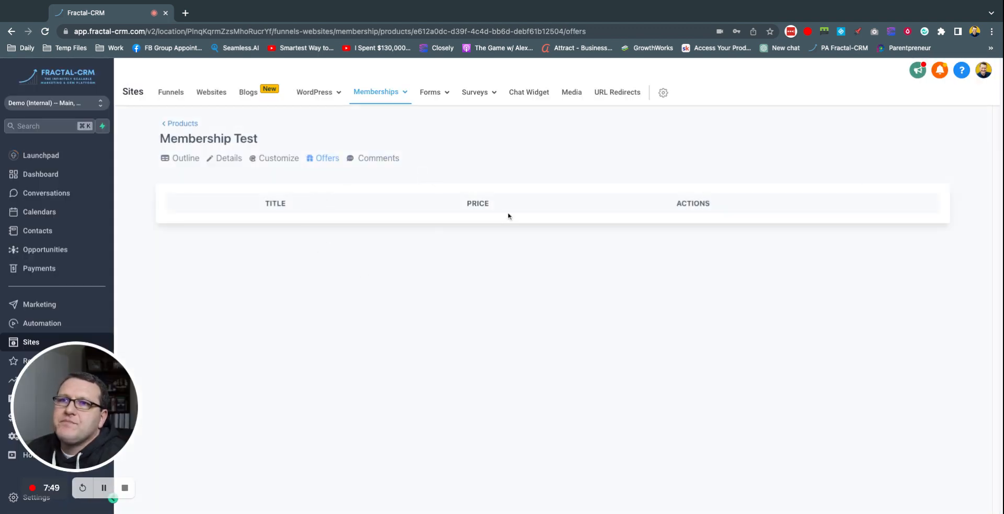
pyautogui.doubleClick(220, 246)
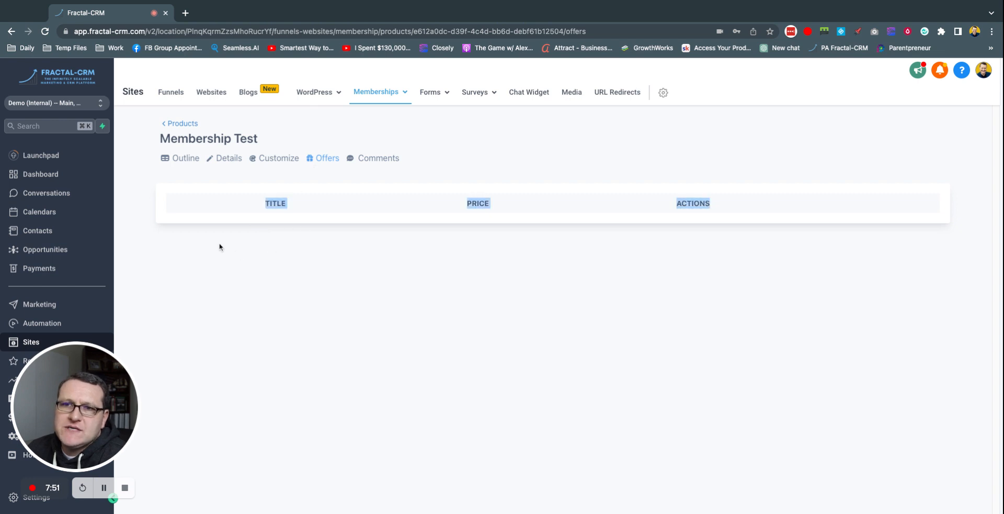
pyautogui.click(227, 244)
pyautogui.moveTo(205, 241); pyautogui.dragTo(662, 267)
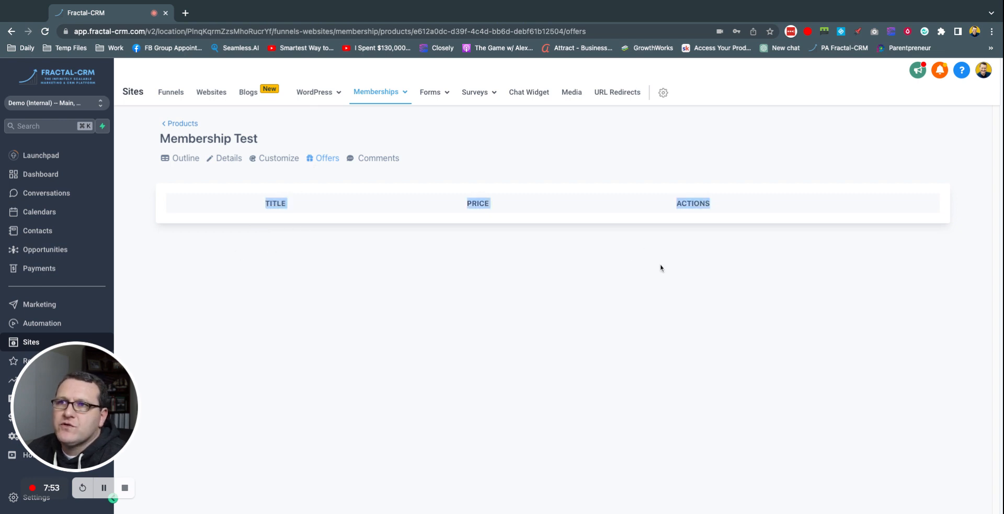
pyautogui.click(391, 186)
# - Open the product's comments settings and examine the comment visibility options for the Training category and the other sections
pyautogui.click(379, 159)
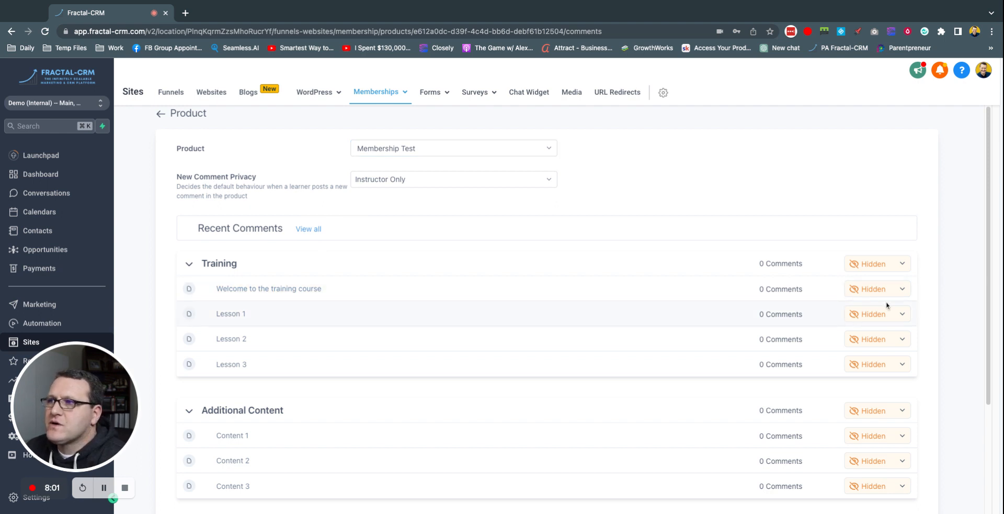
pyautogui.click(903, 267)
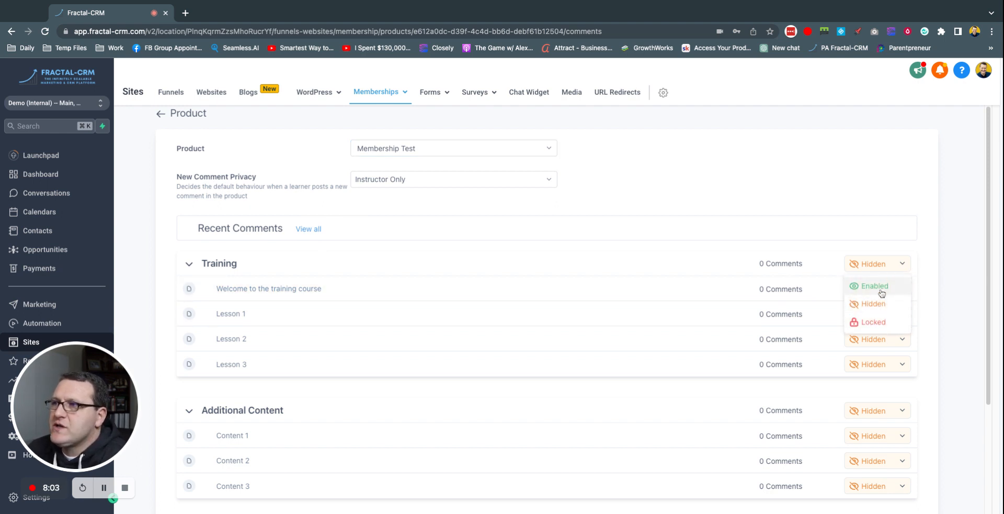
pyautogui.click(940, 249)
pyautogui.scroll(-3, 792, 258)
pyautogui.scroll(3, 695, 235)
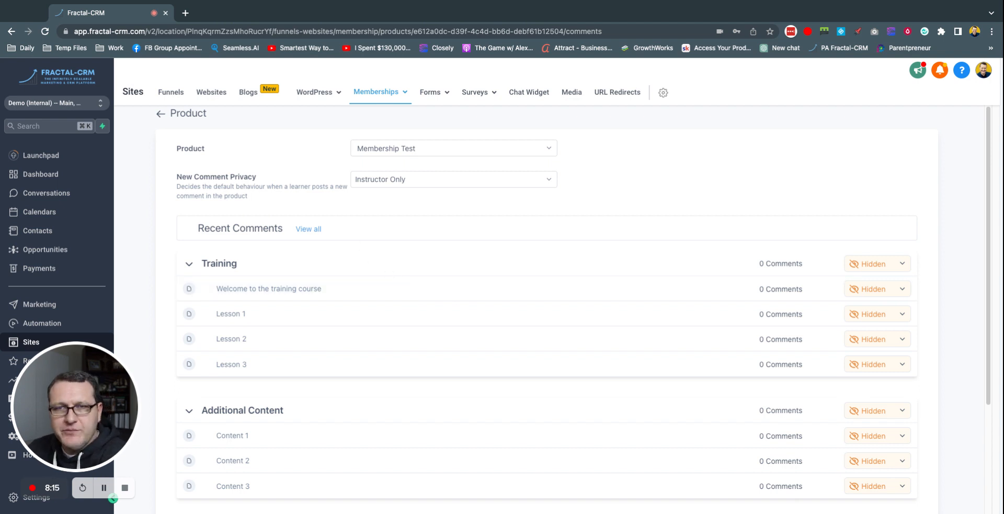
# - Examine the New Comment Privacy and Product choices in the comments settings, and return to the product outline
pyautogui.click(399, 180)
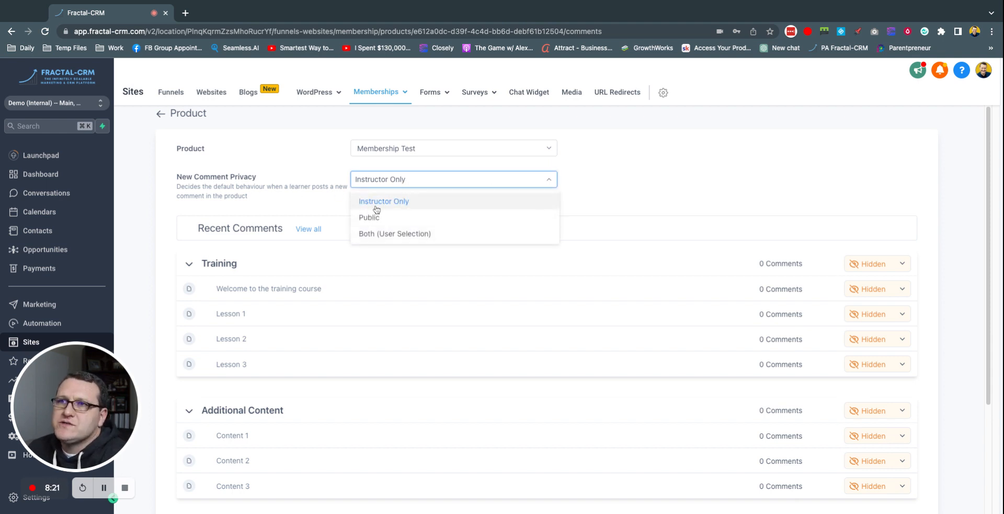
pyautogui.click(297, 202)
pyautogui.click(398, 155)
pyautogui.click(362, 189)
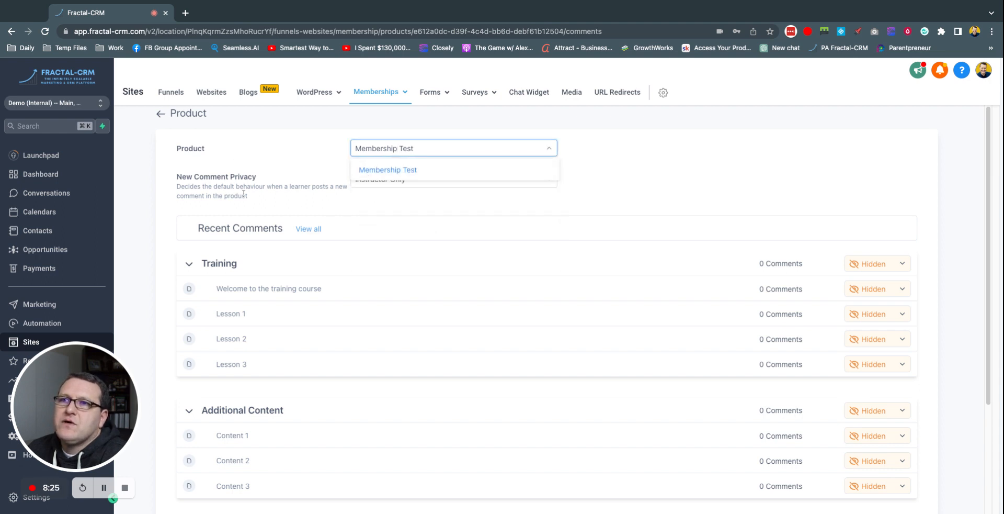
pyautogui.click(161, 114)
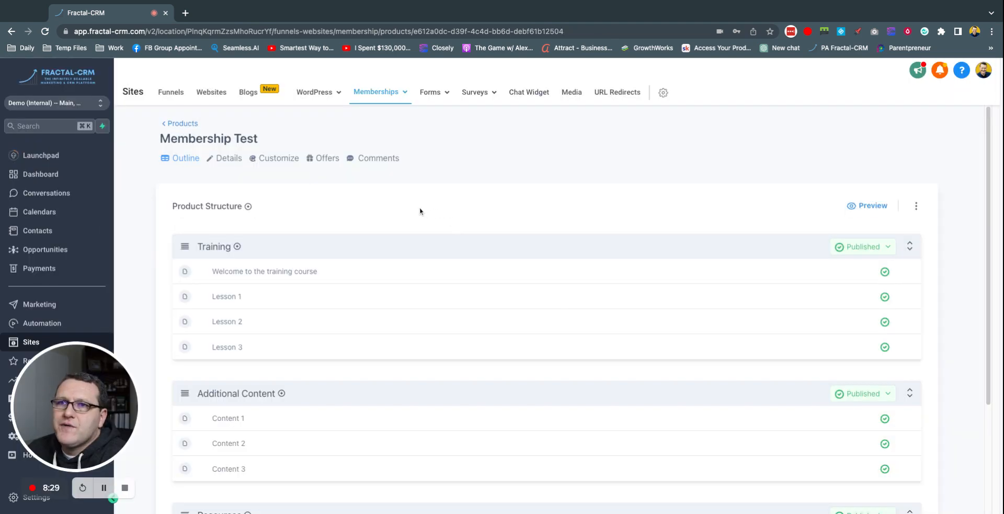
# - Create a new category titled "Test Cat 3" in the product structure
pyautogui.scroll(-3, 479, 236)
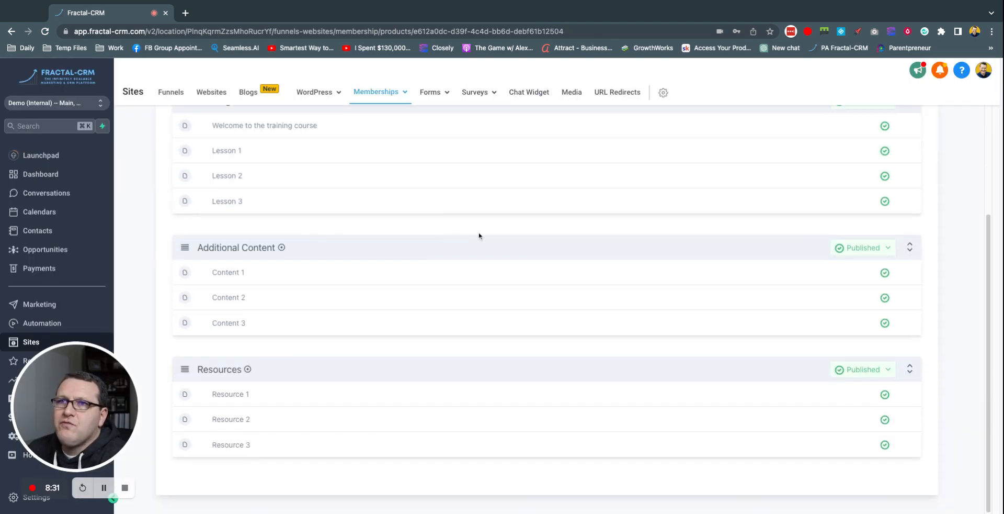
pyautogui.scroll(3, 501, 226)
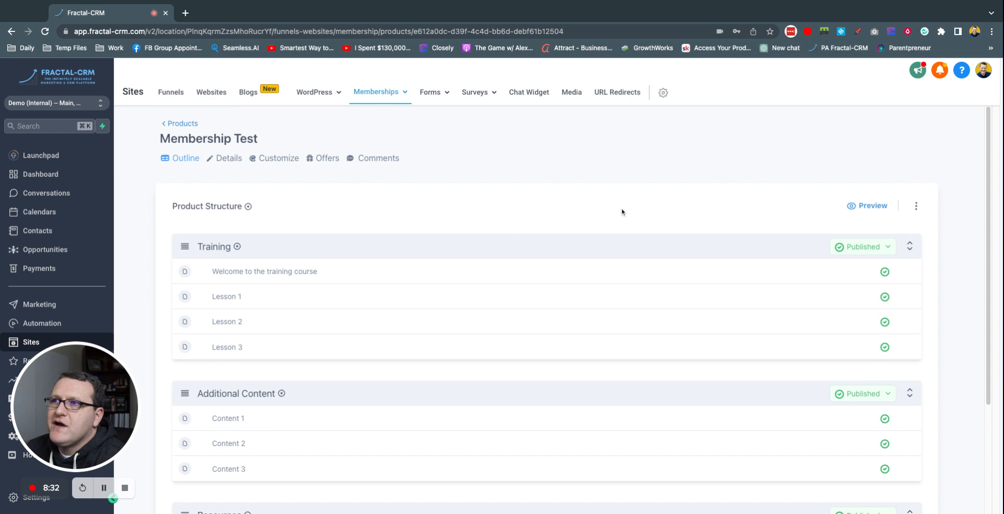
pyautogui.click(248, 206)
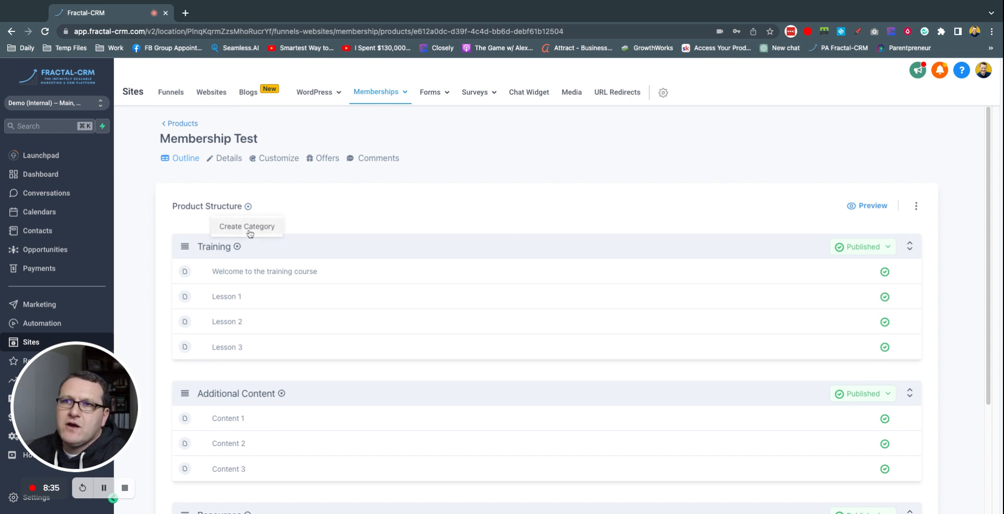
pyautogui.click(250, 232)
pyautogui.write('Test')
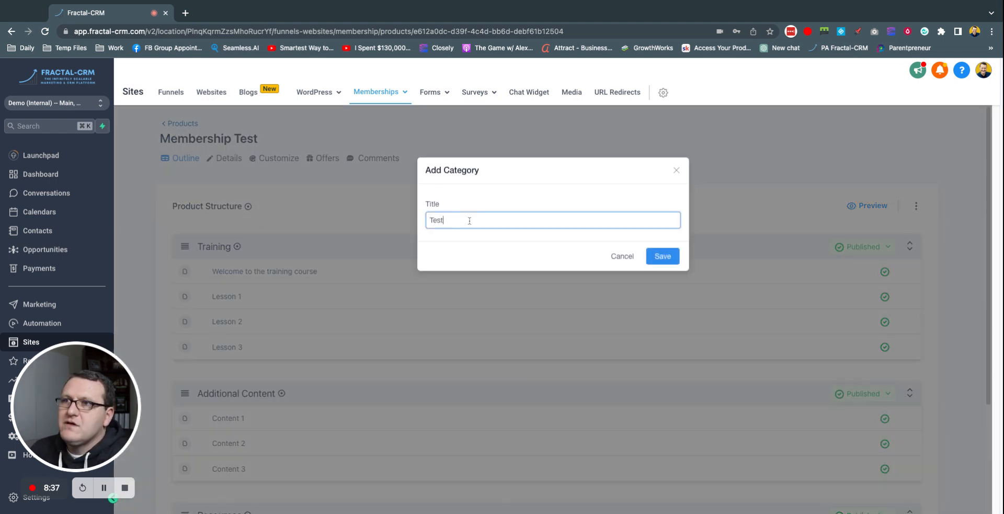
pyautogui.write(' Cat 3')
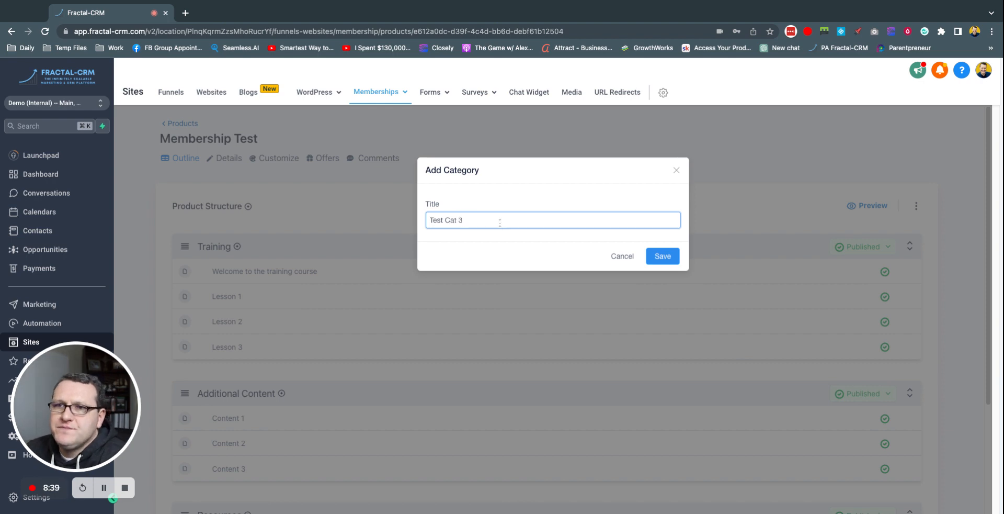
pyautogui.click(654, 254)
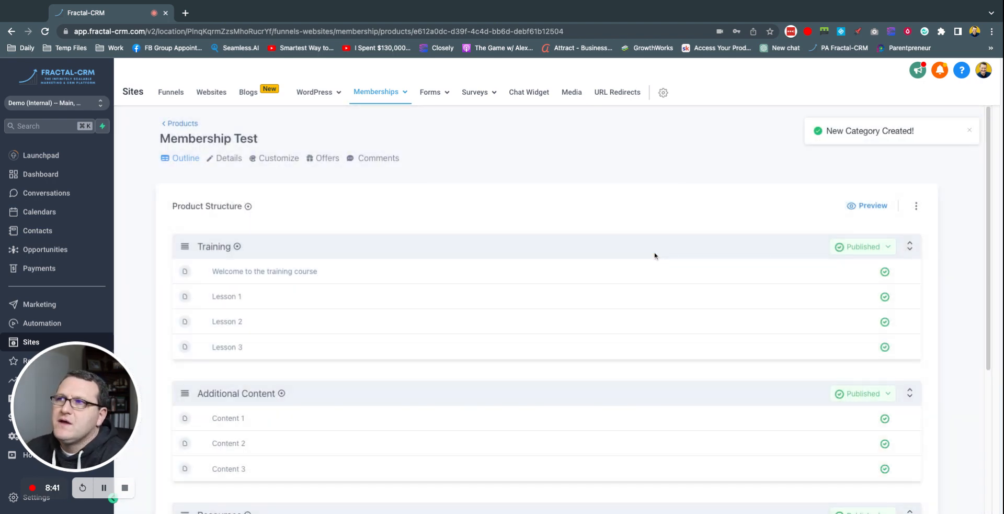
# - Examine the content types that can be added to the Test Cat 3 category, and dismiss the choices
pyautogui.scroll(-4, 538, 286)
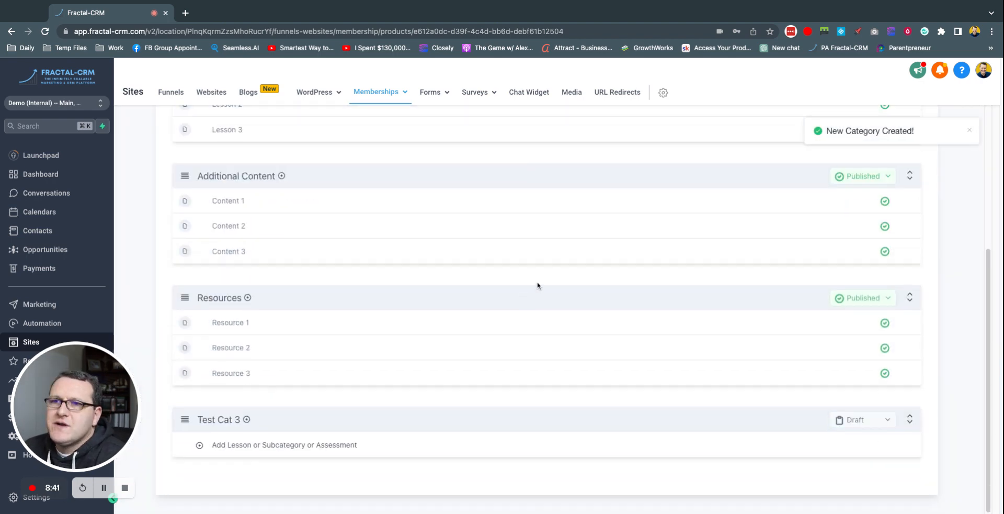
pyautogui.click(246, 421)
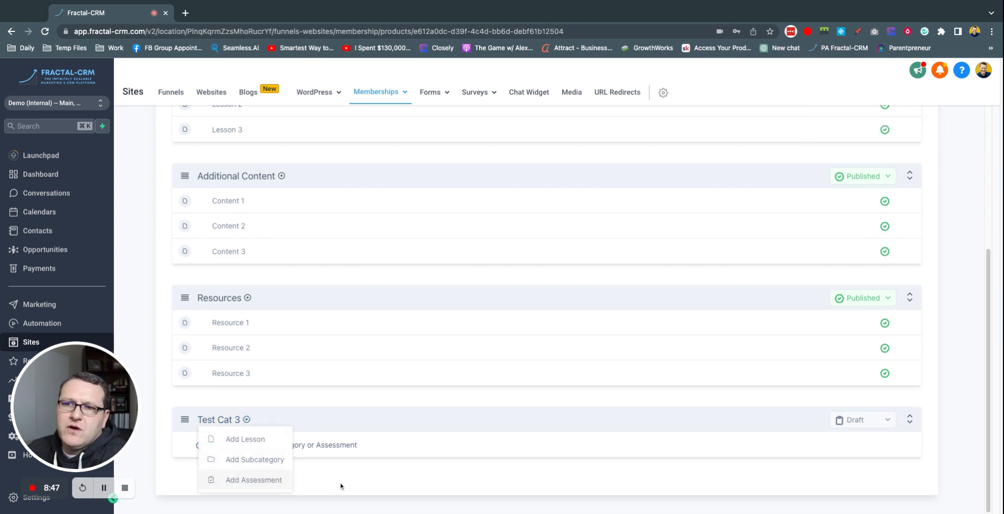
pyautogui.click(383, 481)
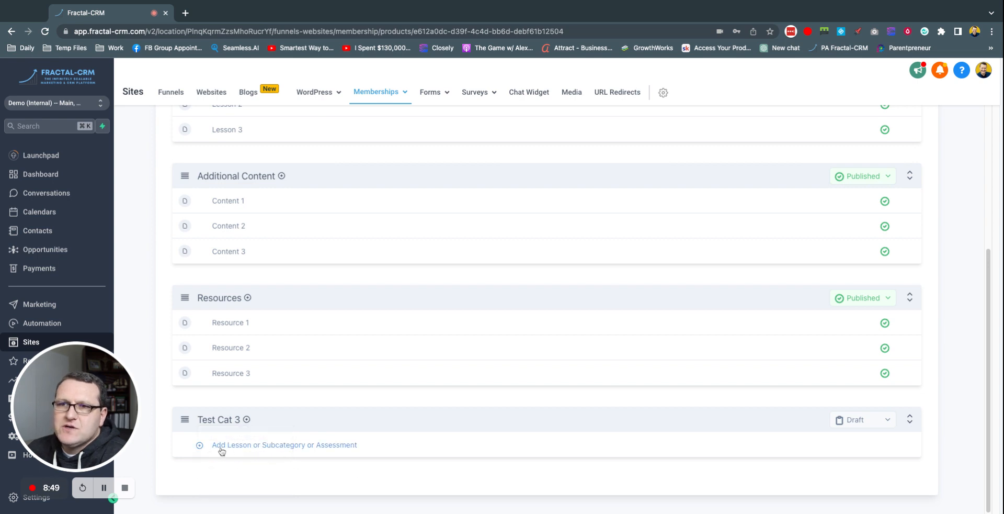
# - Add a lesson titled "Test Lesson" to the Test Cat 3 category
pyautogui.click(222, 451)
pyautogui.click(277, 387)
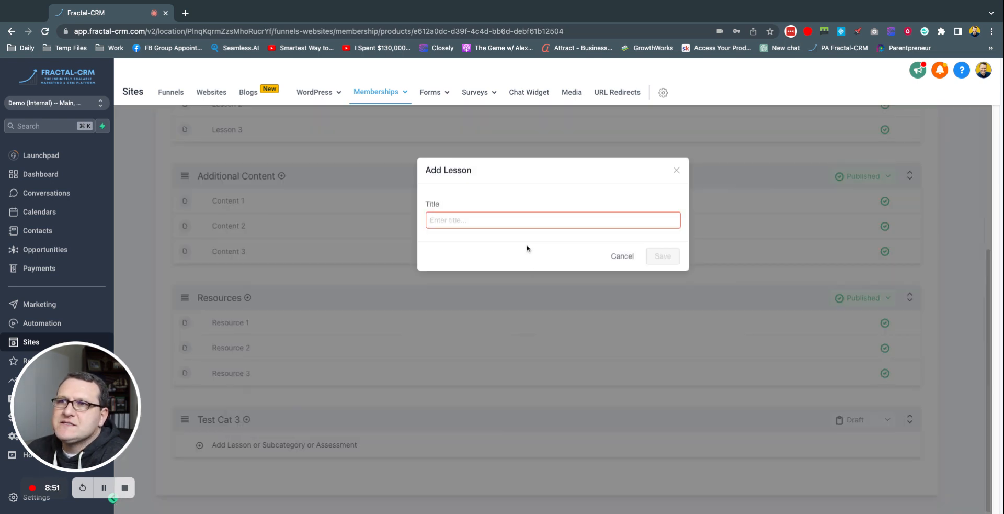
pyautogui.write('Test Le')
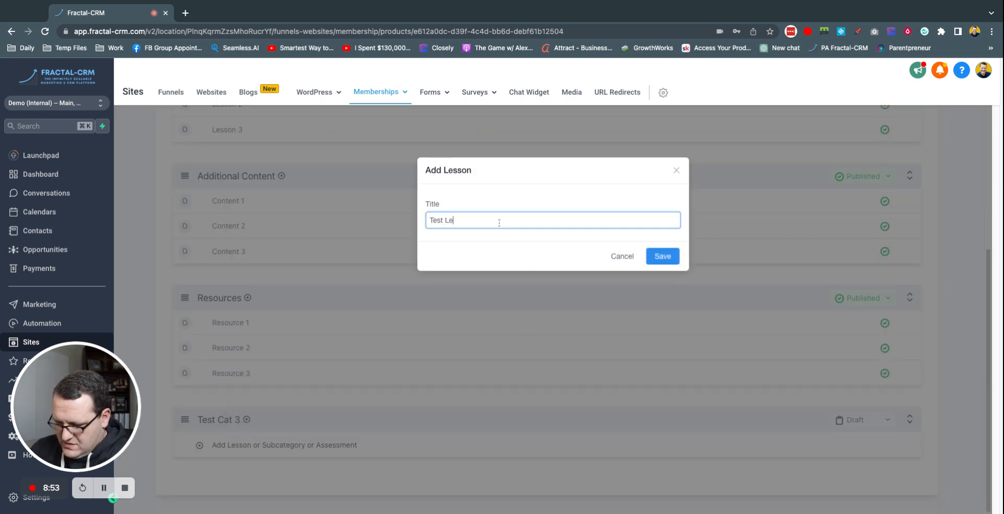
pyautogui.write('ssomn')
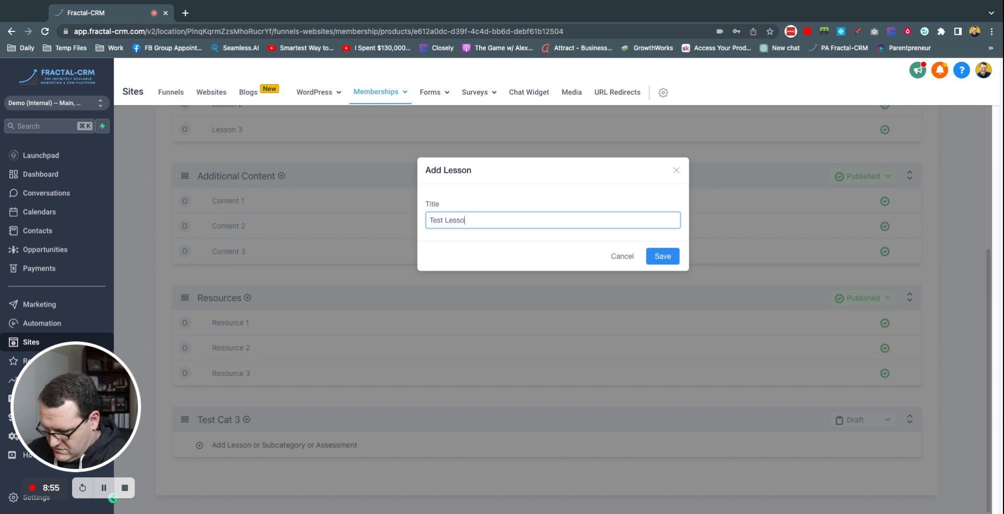
pyautogui.click(678, 258)
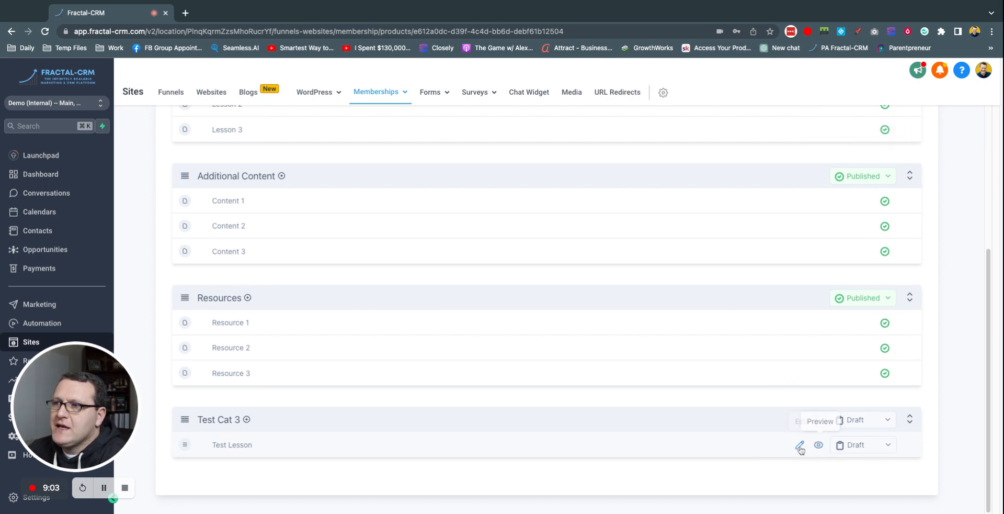
# - Open Test Lesson for editing, examine its video upload option, and dismiss the upload dialog
pyautogui.click(799, 446)
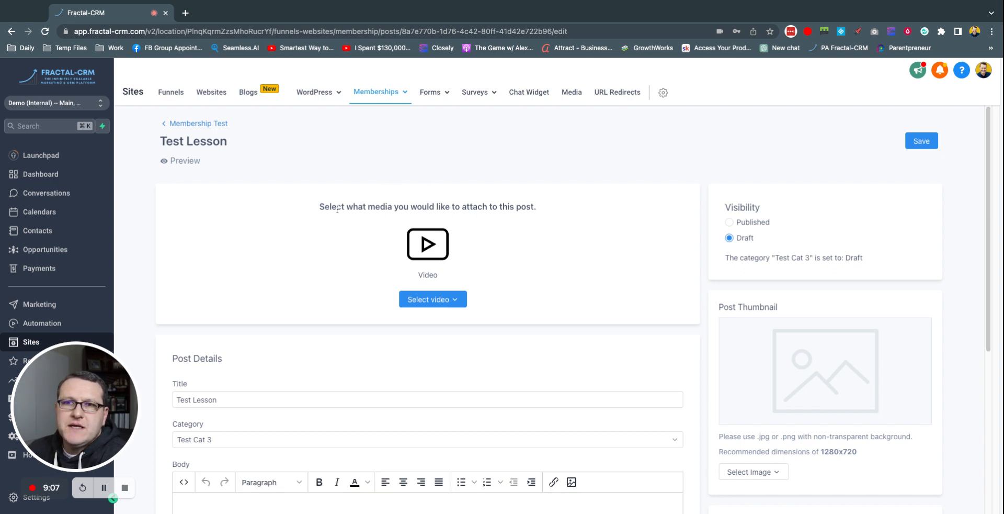
pyautogui.click(431, 299)
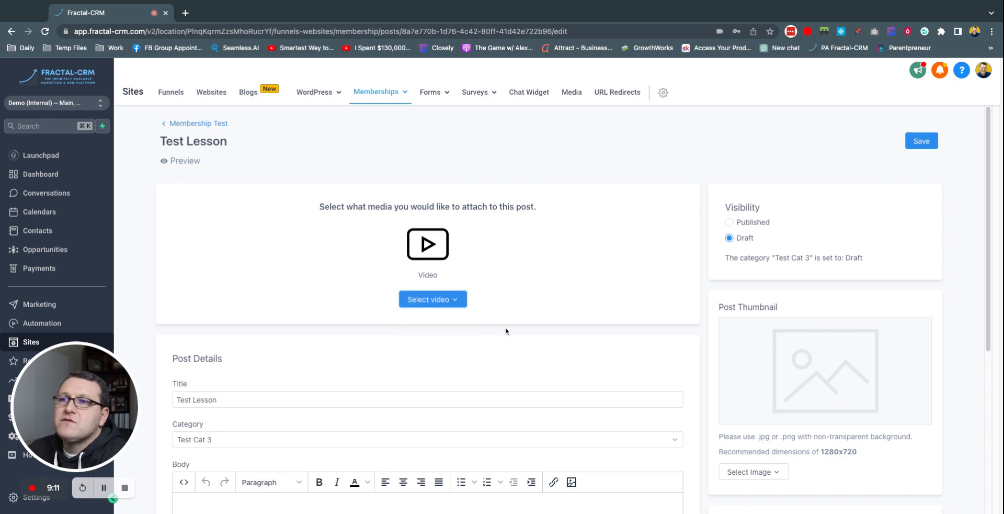
pyautogui.click(427, 304)
pyautogui.click(430, 321)
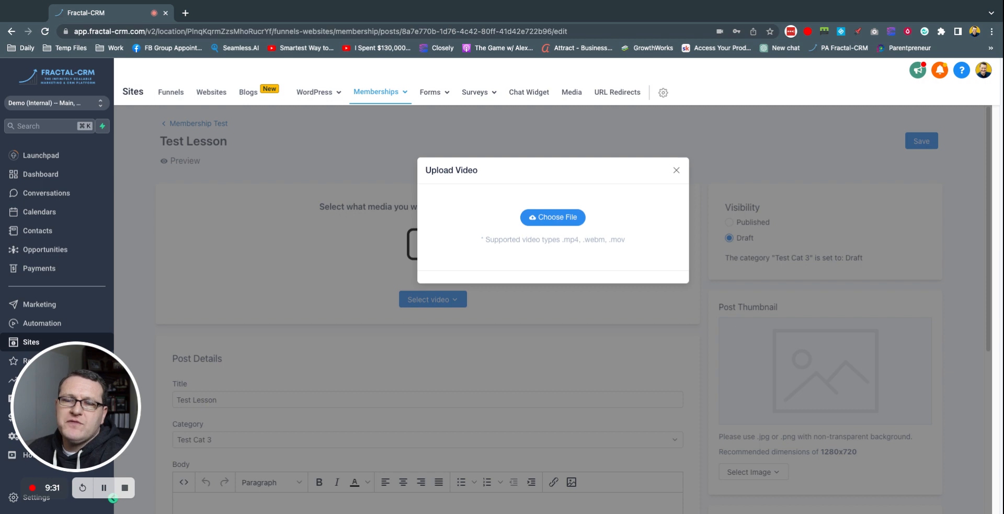
pyautogui.click(675, 171)
# - Examine the lesson's title and the available category choices in the post details, keeping Test Cat 3
pyautogui.scroll(-2, 308, 283)
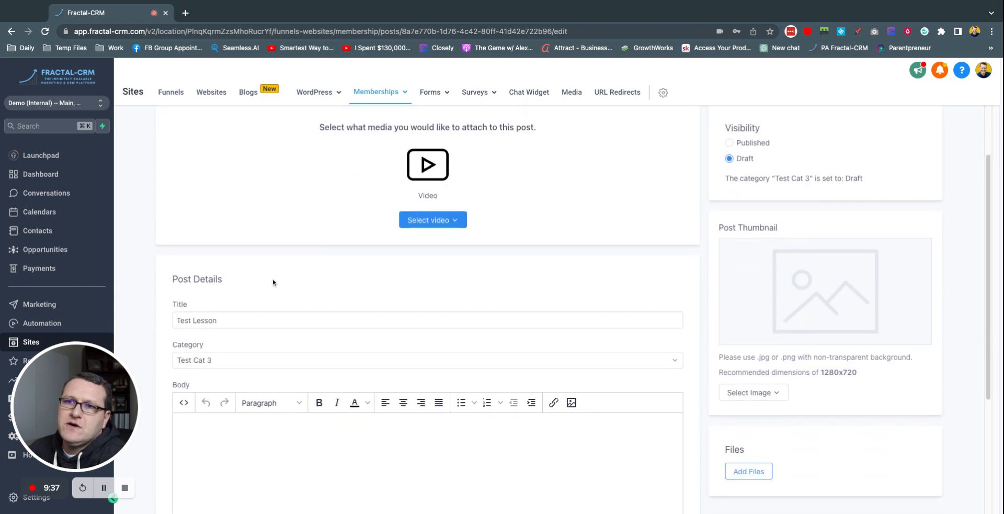
pyautogui.click(237, 319)
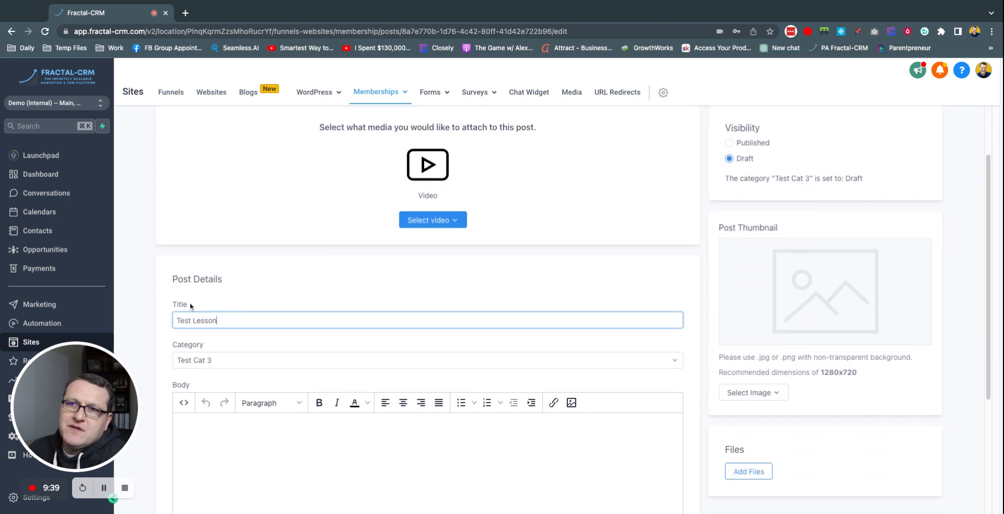
pyautogui.click(230, 356)
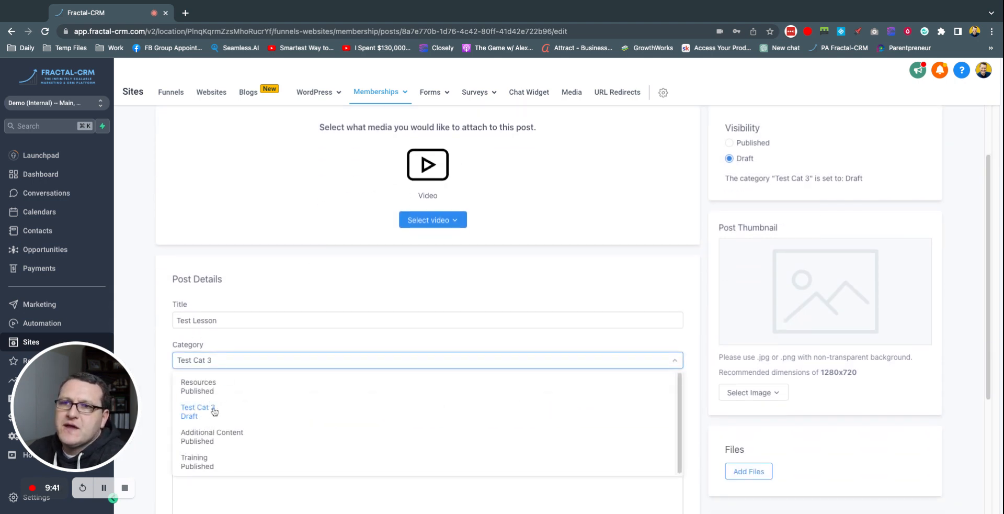
pyautogui.click(271, 295)
# - Enter the placeholder lines "adsfadf", "adsfadsf" and "adsfadsf" in the lesson body, separated by blank lines
pyautogui.scroll(-5, 307, 278)
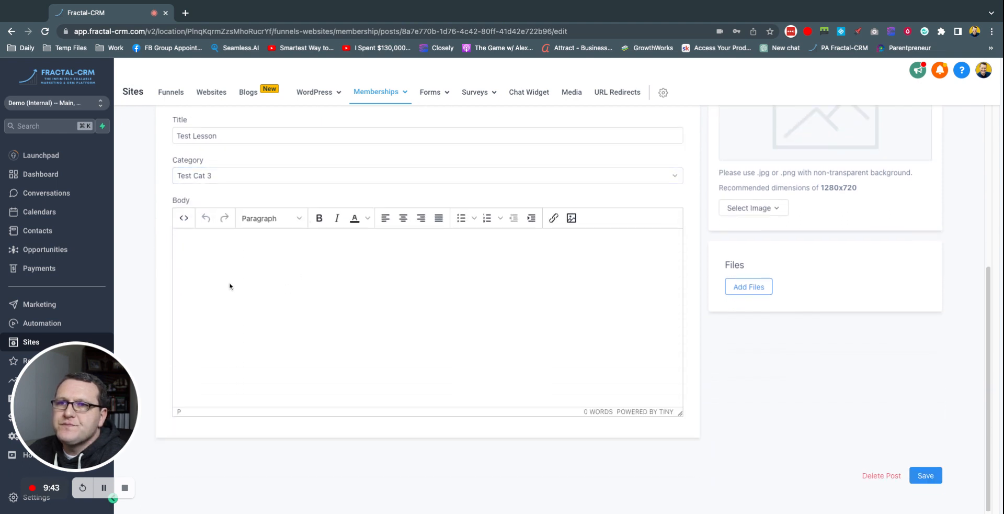
pyautogui.write('adsfadf')
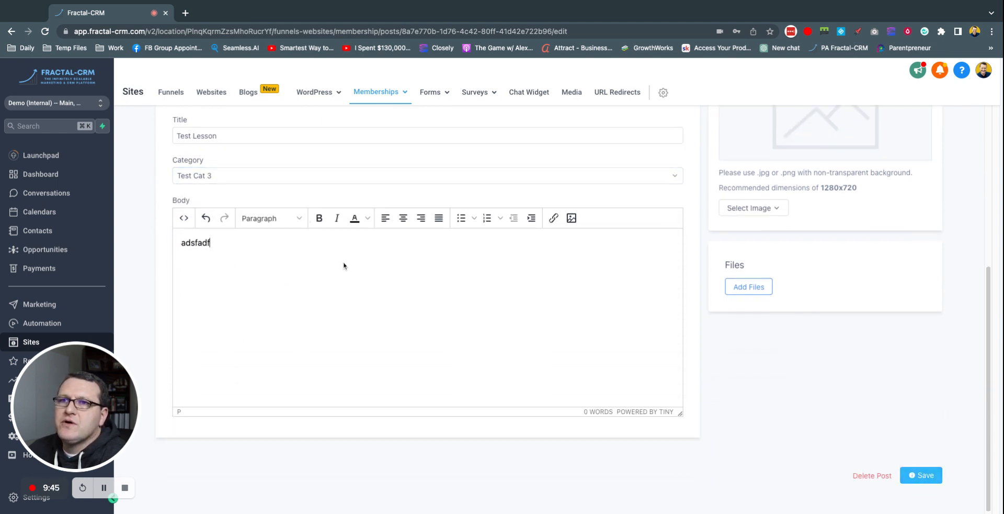
pyautogui.press('Return')
pyautogui.write('adsfadsf')
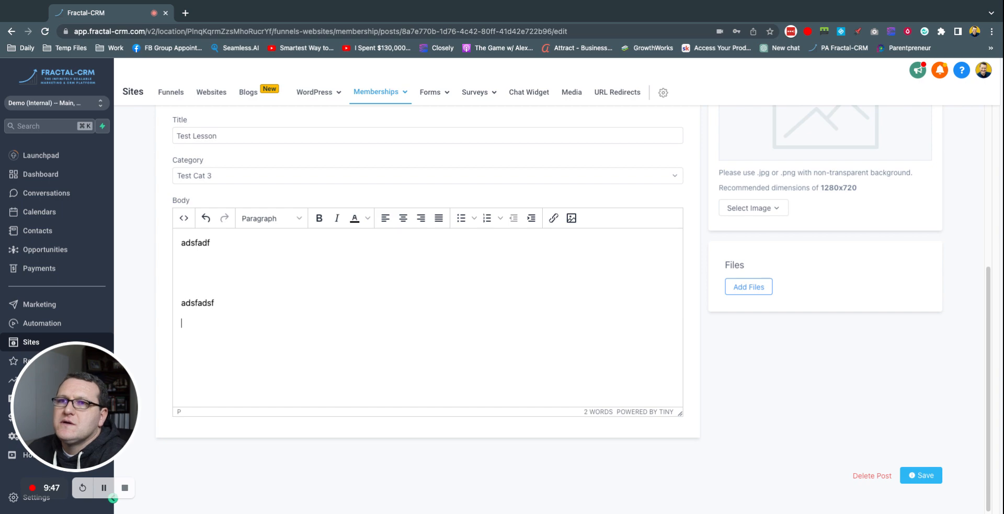
pyautogui.press('Return')
pyautogui.write('adsfadsf')
pyautogui.scroll(2, 786, 245)
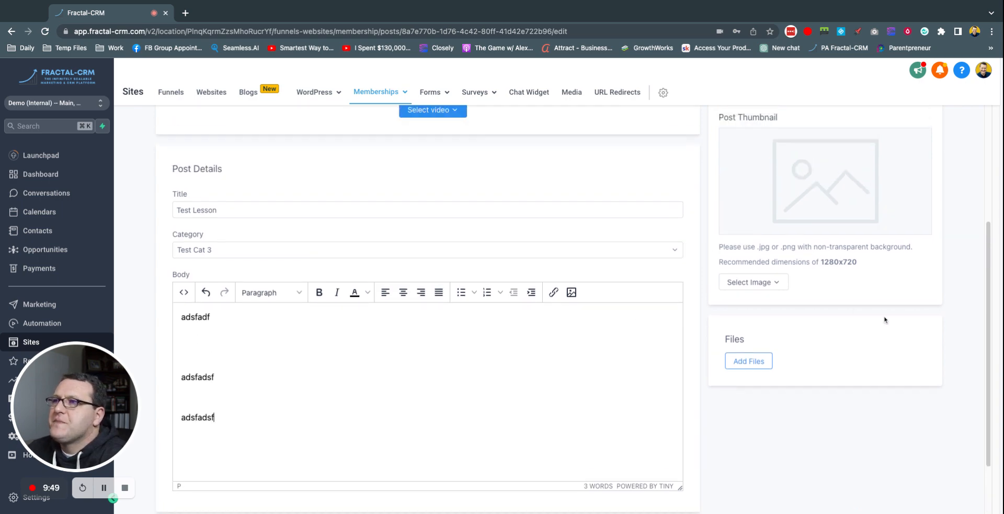
pyautogui.scroll(4, 811, 224)
# - Examine the post thumbnail's file format requirements and highlight its recommended dimensions
pyautogui.scroll(-2, 814, 314)
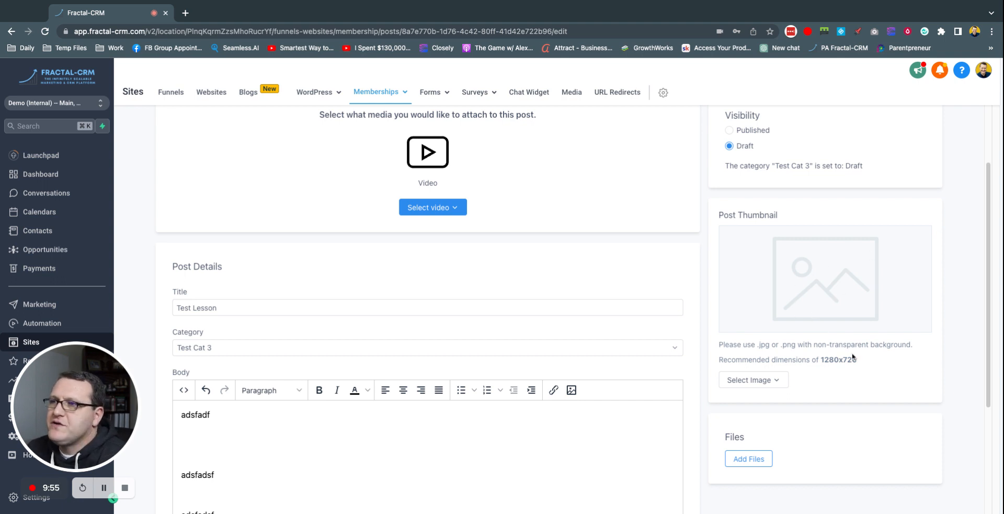
pyautogui.moveTo(748, 361)
pyautogui.mouseDown()
pyautogui.moveTo(858, 362)
pyautogui.moveTo(724, 361)
pyautogui.mouseUp()
pyautogui.click(811, 356)
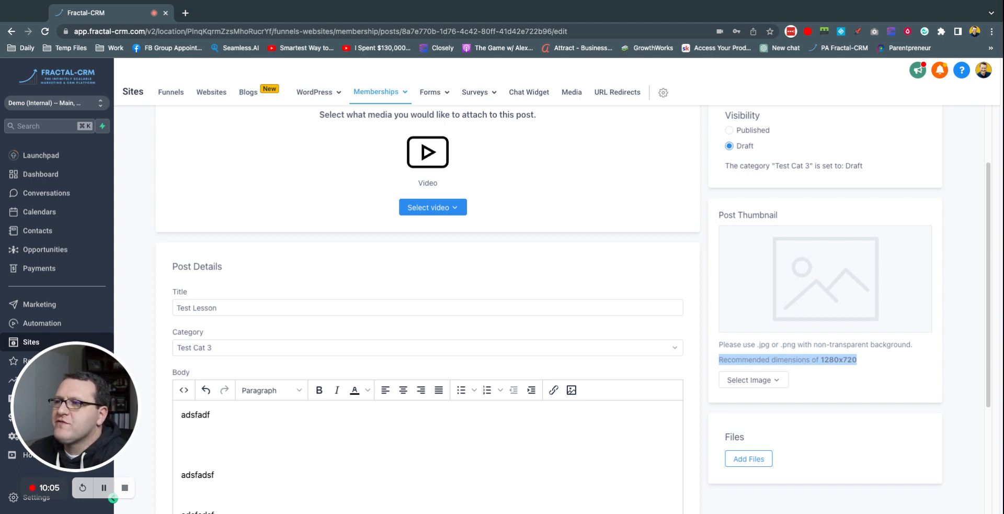
pyautogui.moveTo(866, 361); pyautogui.dragTo(718, 361)
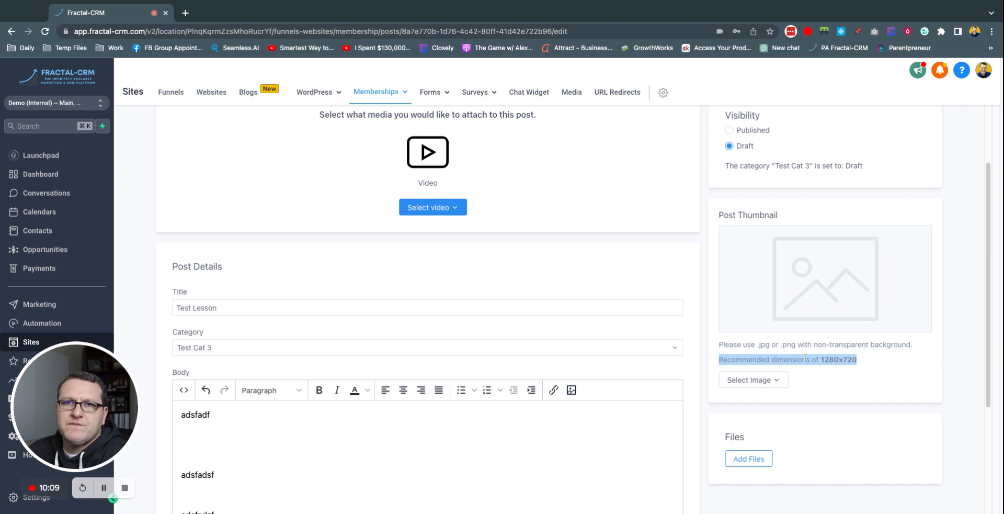
pyautogui.click(753, 357)
# - Examine the upload dialog for attaching files to the lesson, and close it without choosing a file
pyautogui.scroll(-3, 875, 377)
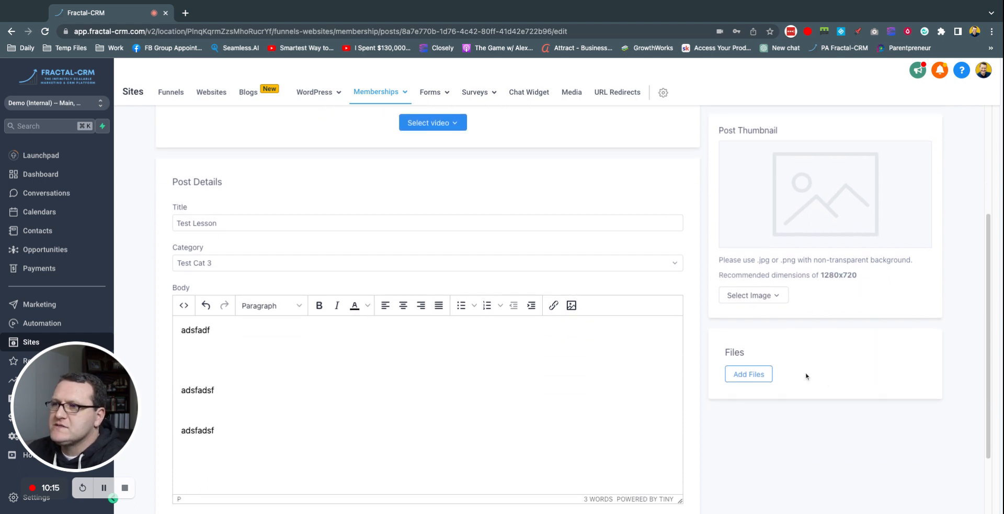
pyautogui.click(749, 374)
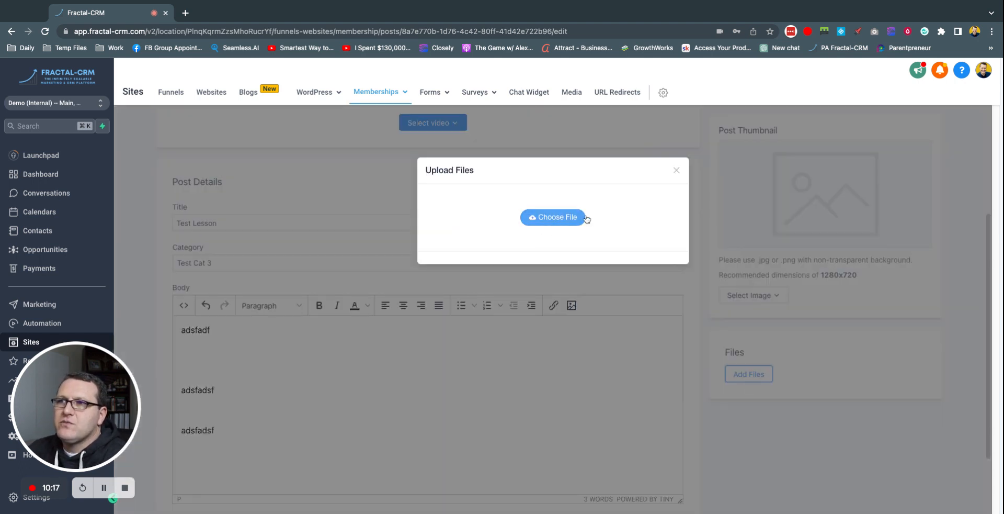
pyautogui.click(677, 171)
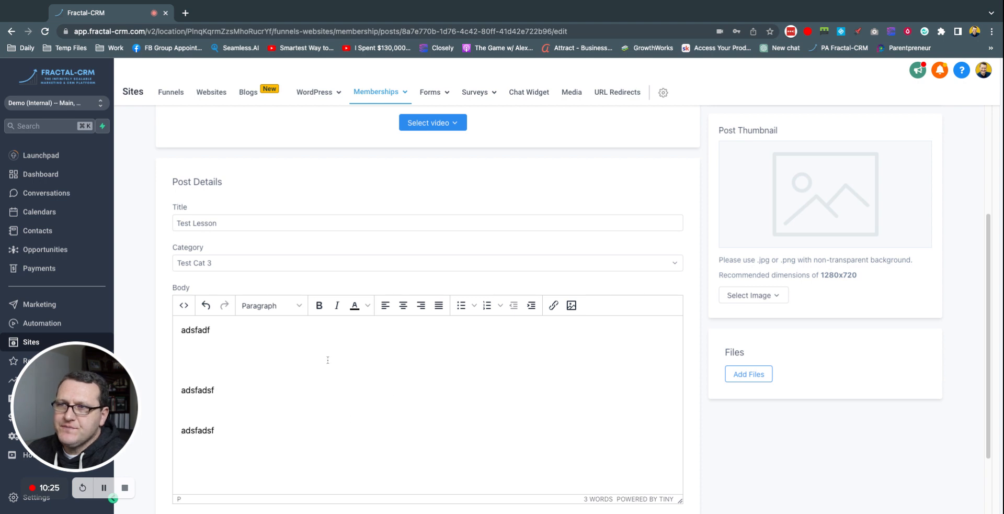
# - Delete all the placeholder text from the lesson body
pyautogui.moveTo(177, 338); pyautogui.dragTo(298, 445)
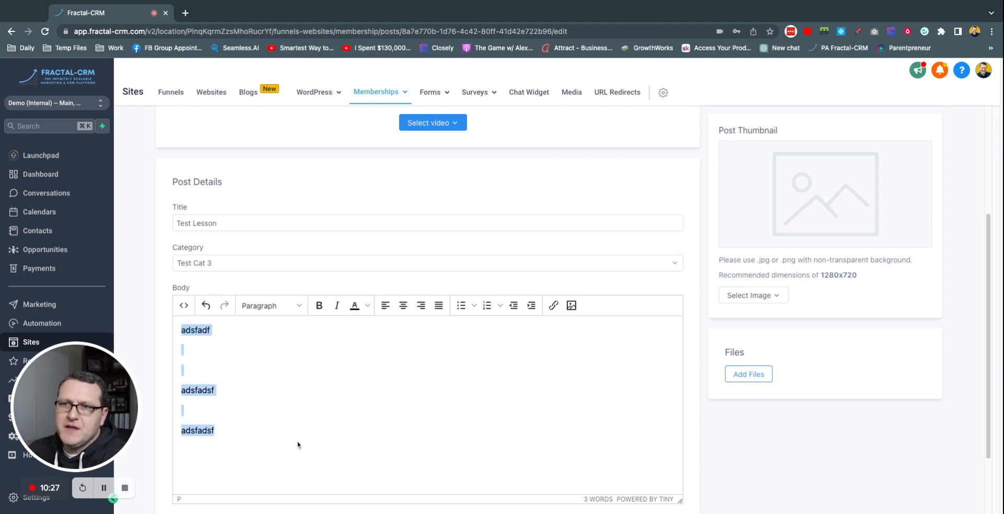
pyautogui.press('BackSpace')
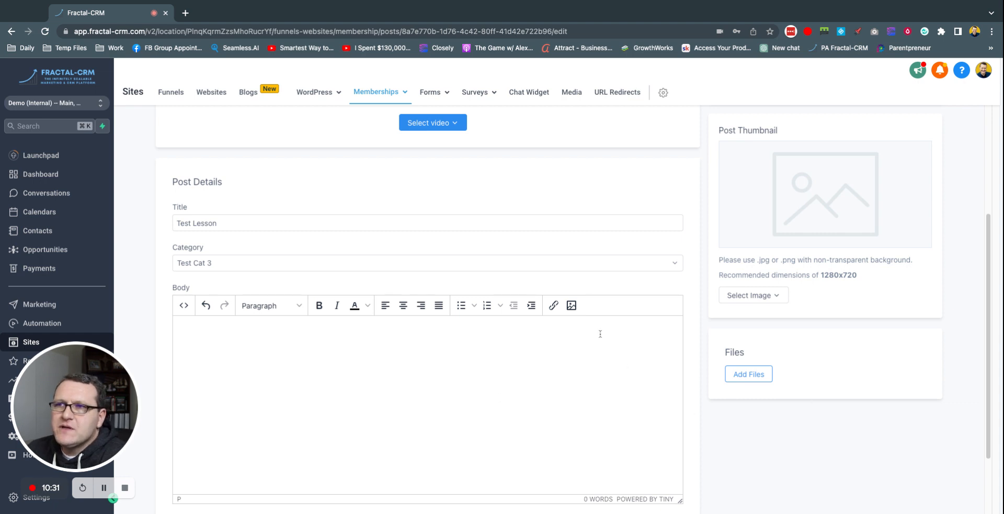
# - Examine the General and Upload options for inserting an image into the lesson body, and dismiss them
pyautogui.click(571, 306)
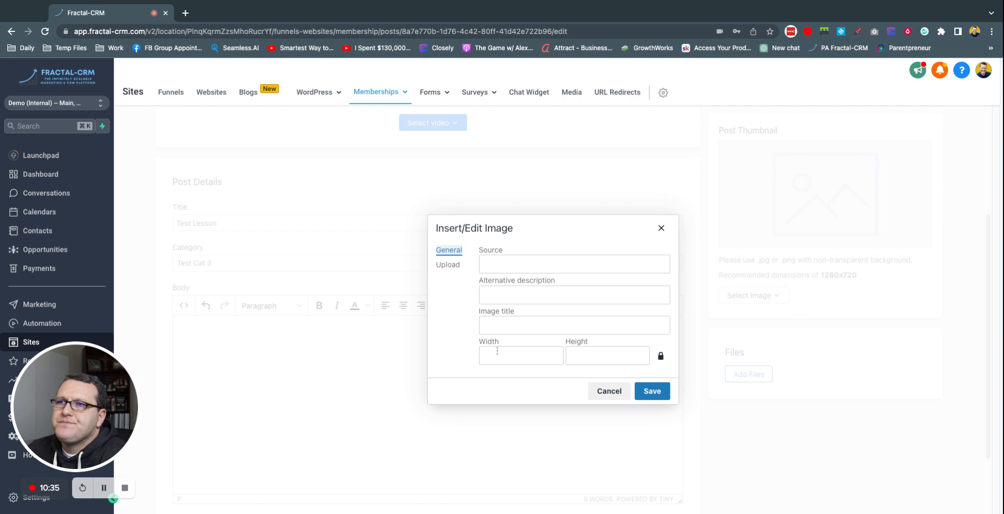
pyautogui.click(449, 264)
pyautogui.click(449, 251)
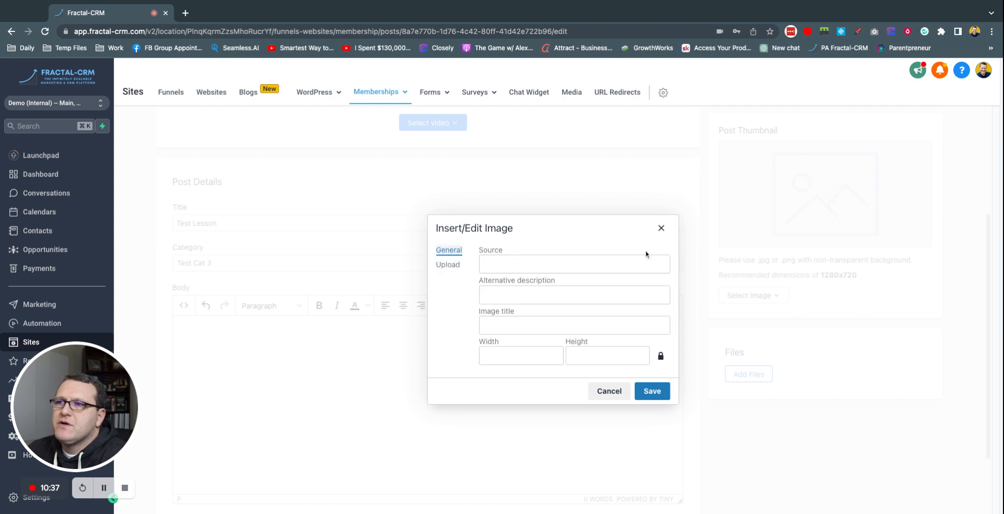
pyautogui.click(661, 227)
# - Examine the link options and the source code of the lesson body, cancelling both without changes
pyautogui.click(553, 306)
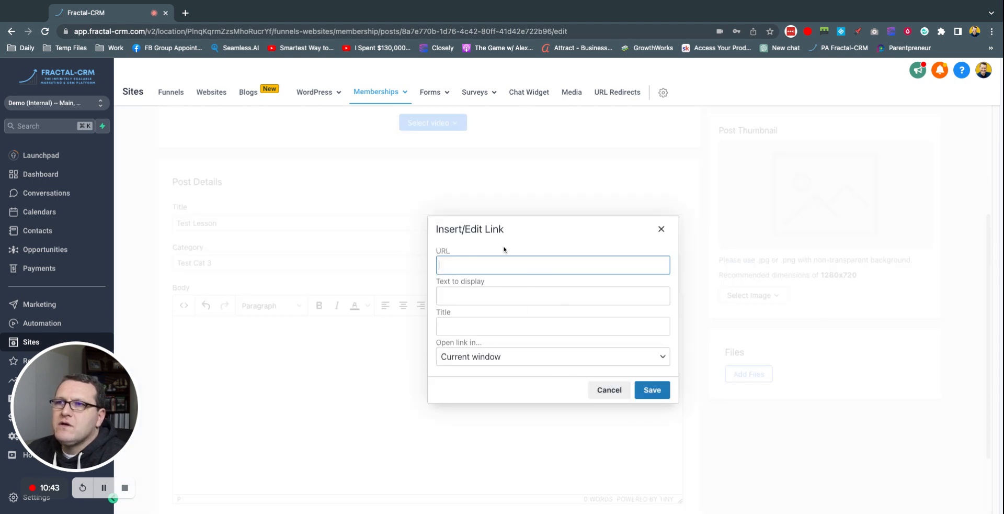
pyautogui.click(600, 390)
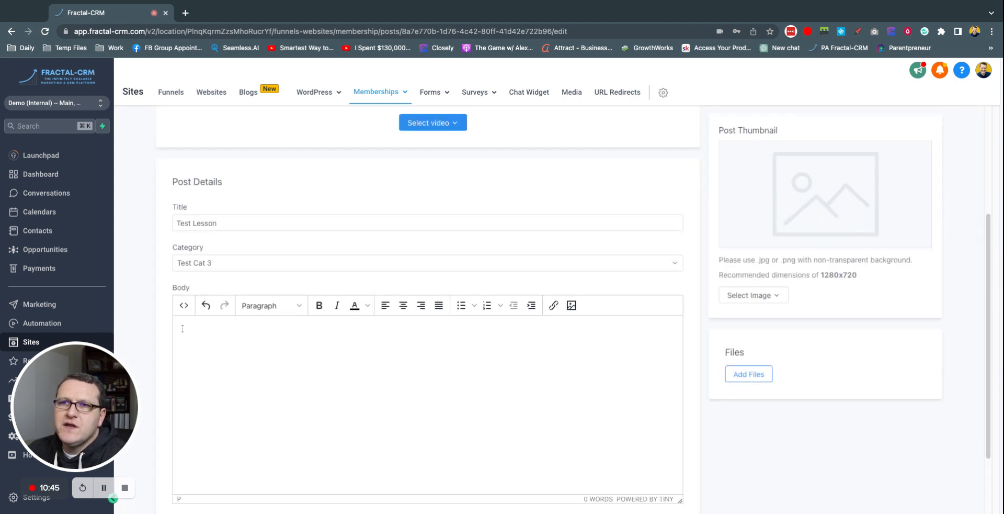
pyautogui.click(184, 306)
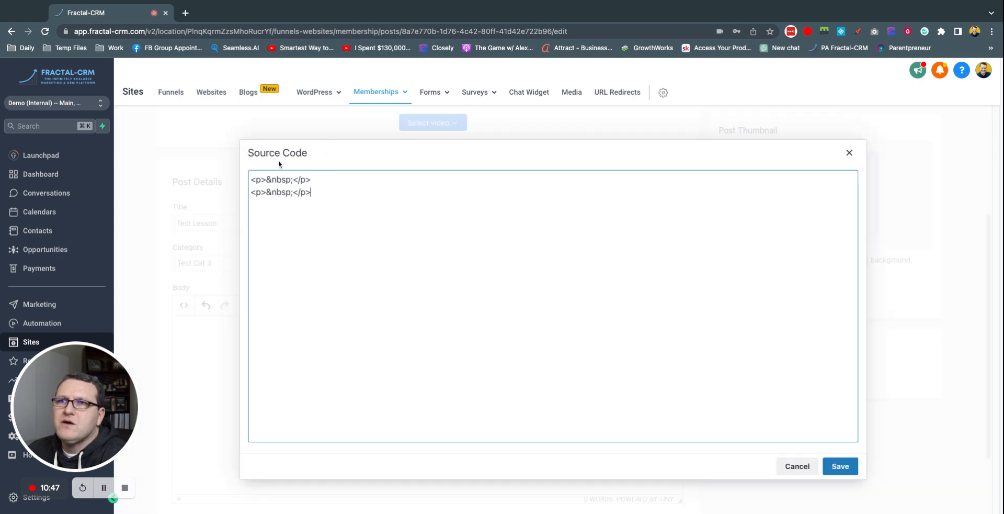
pyautogui.click(795, 466)
# - Save the Test Lesson post as a draft and return to the Membership Test product outline
pyautogui.scroll(-3, 403, 353)
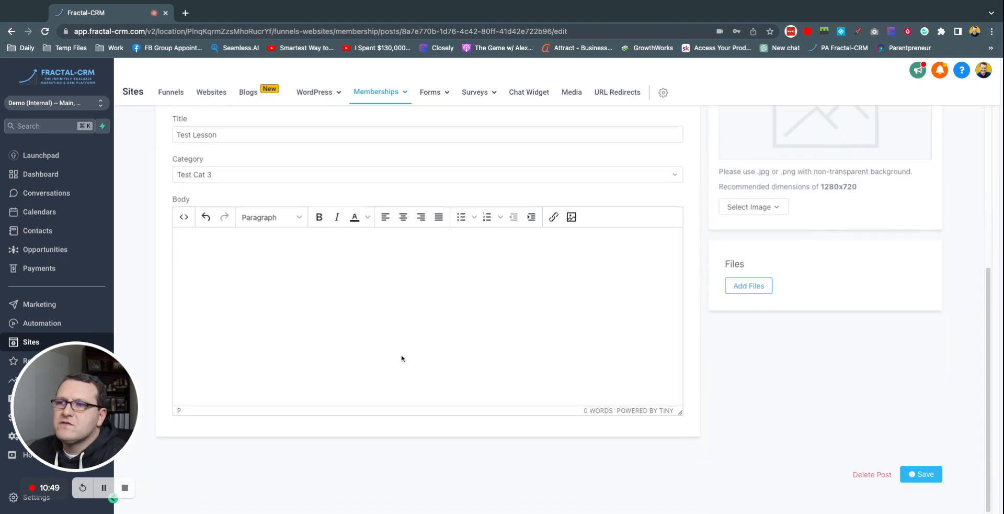
pyautogui.scroll(6, 398, 361)
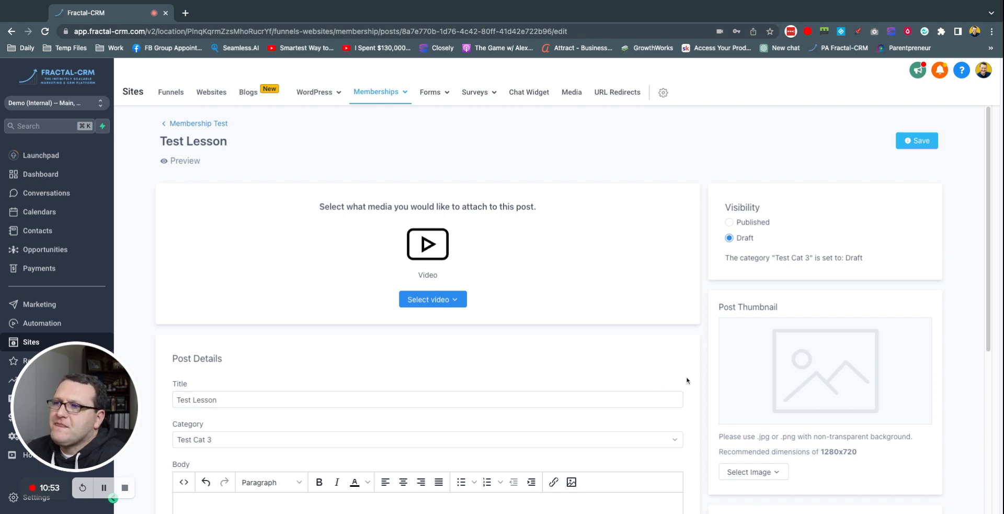
pyautogui.scroll(-5, 677, 387)
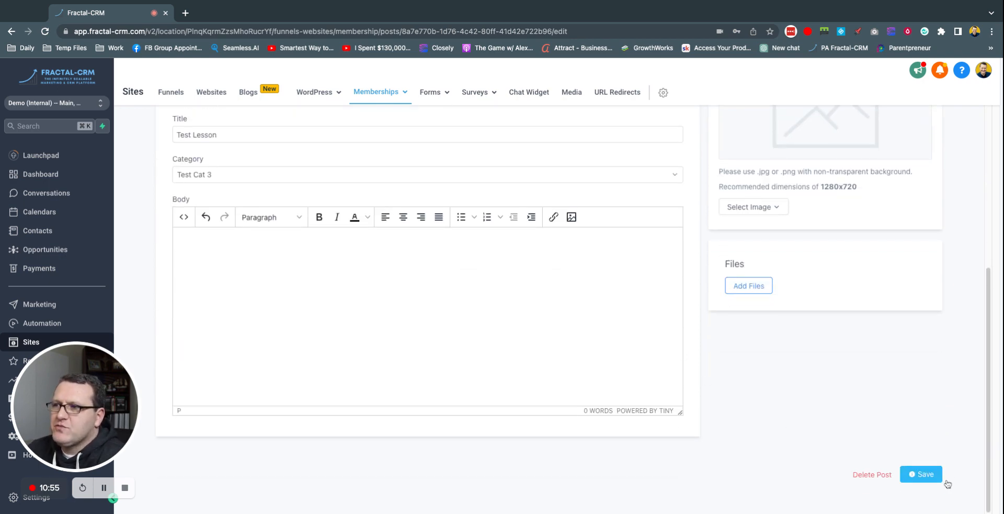
pyautogui.scroll(5, 836, 413)
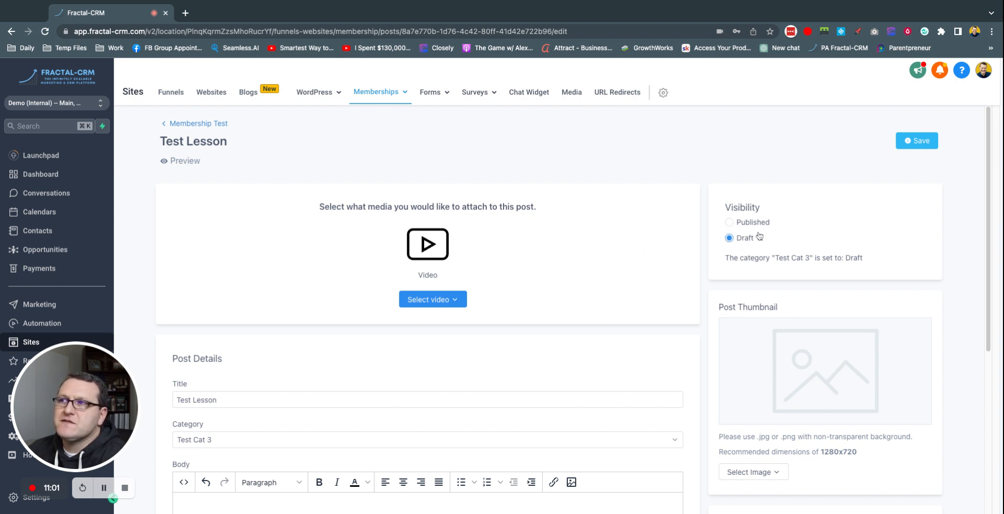
pyautogui.click(918, 141)
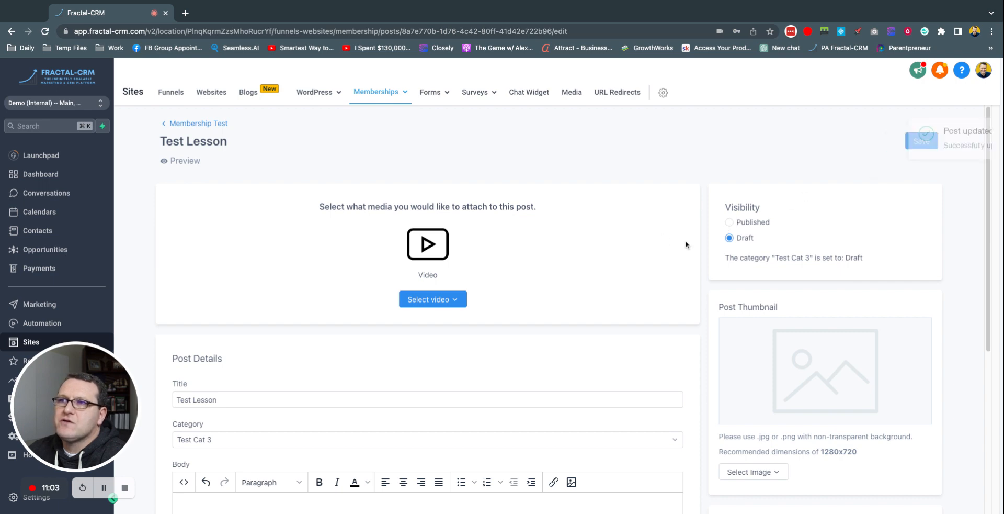
pyautogui.click(199, 125)
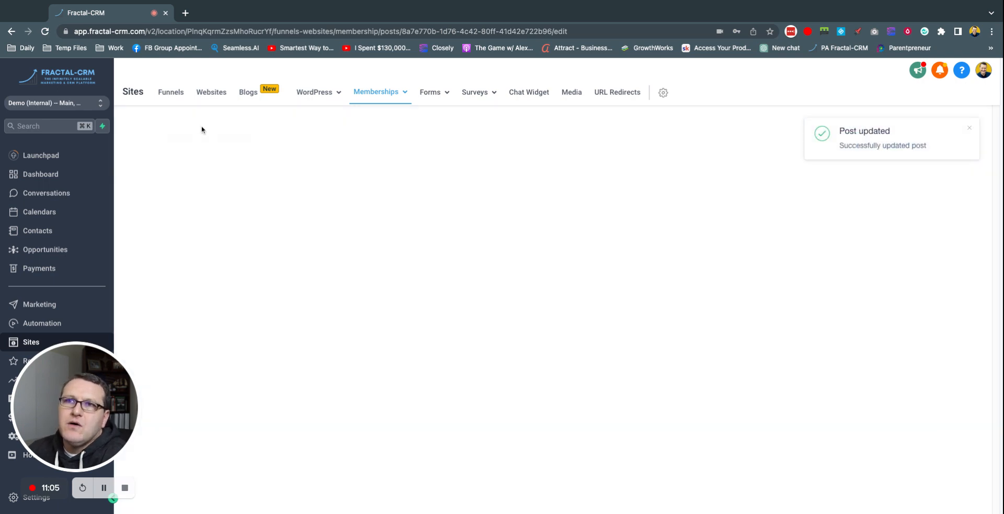
# - Examine the status options for Test Lesson and the Test Cat 3 category, leaving both as drafts
pyautogui.scroll(-10, 470, 257)
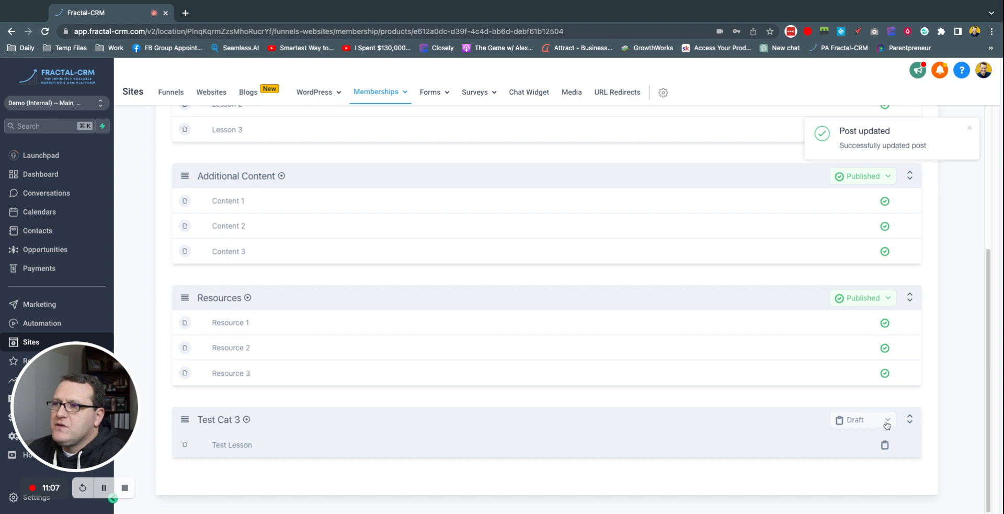
pyautogui.click(888, 445)
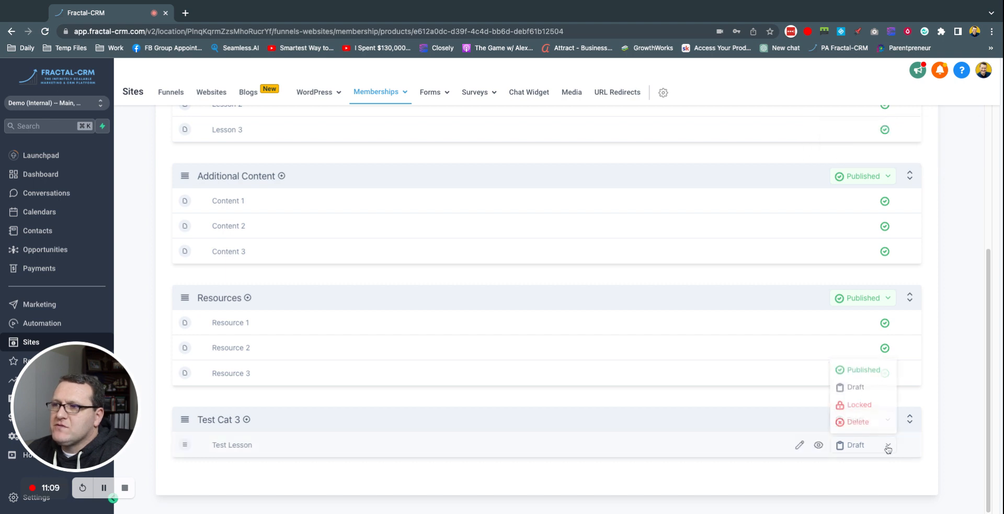
pyautogui.click(871, 387)
pyautogui.click(892, 447)
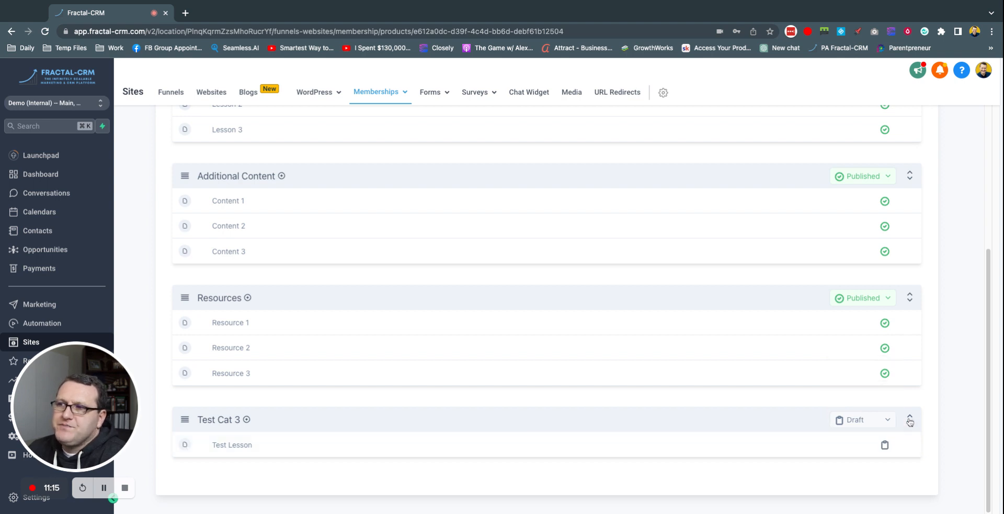
pyautogui.click(889, 422)
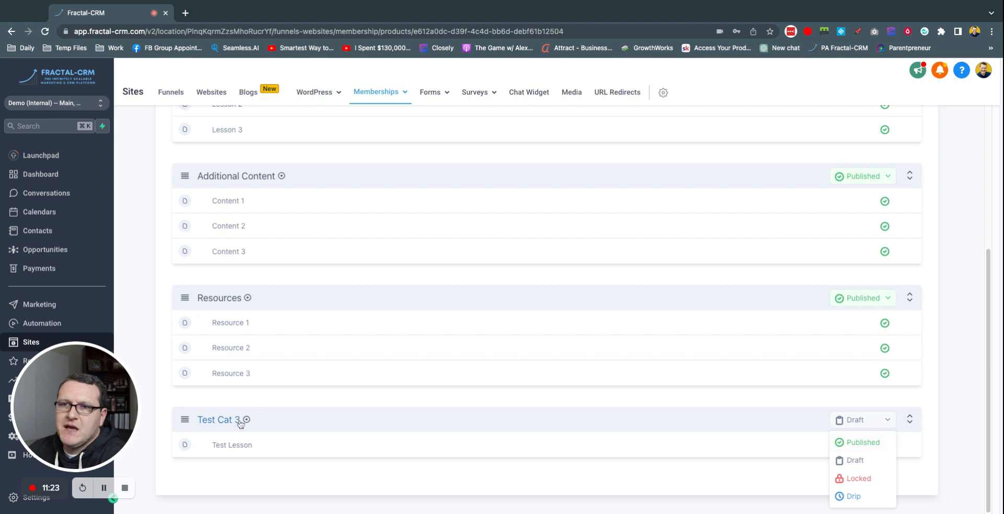
pyautogui.click(956, 410)
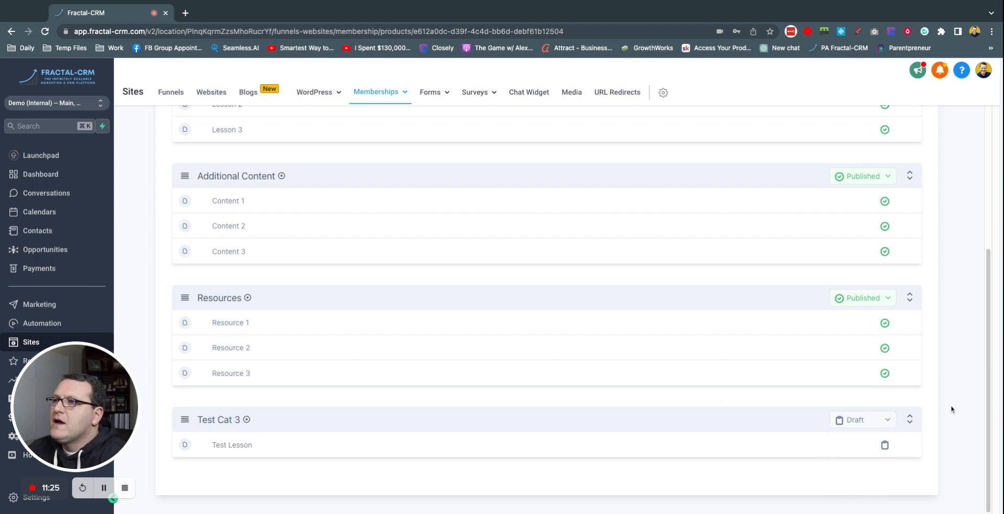
# - View the Membership Test product's available customization themes and return to its outline
pyautogui.scroll(5, 937, 341)
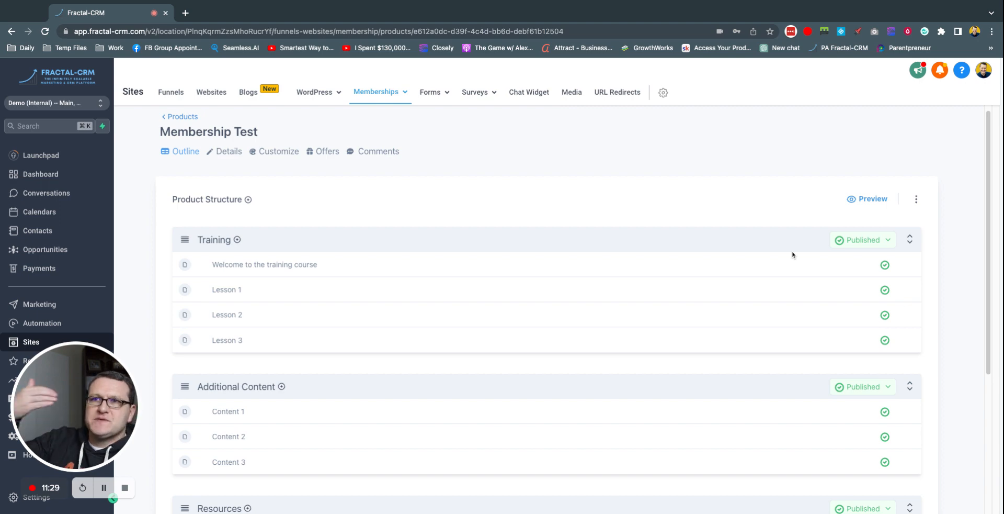
pyautogui.moveTo(748, 259)
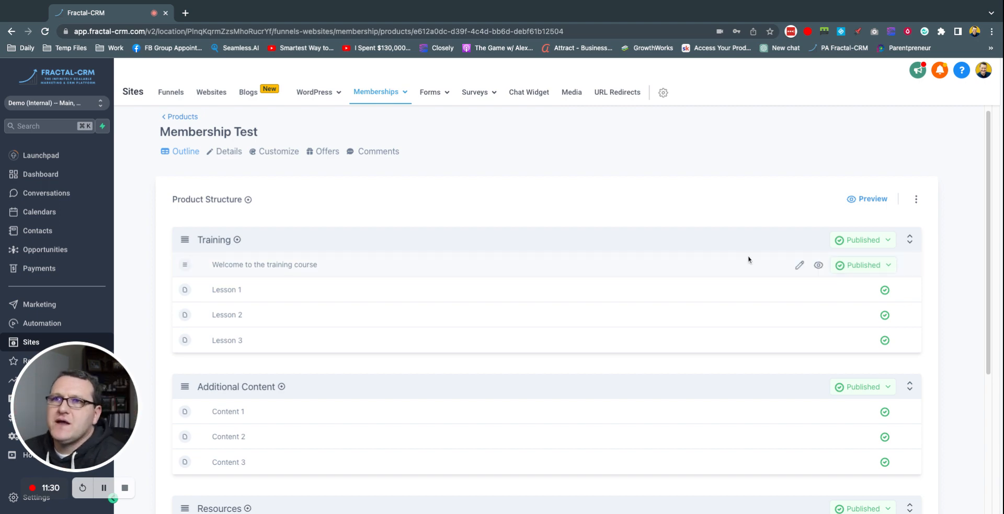
pyautogui.click(234, 151)
pyautogui.click(264, 152)
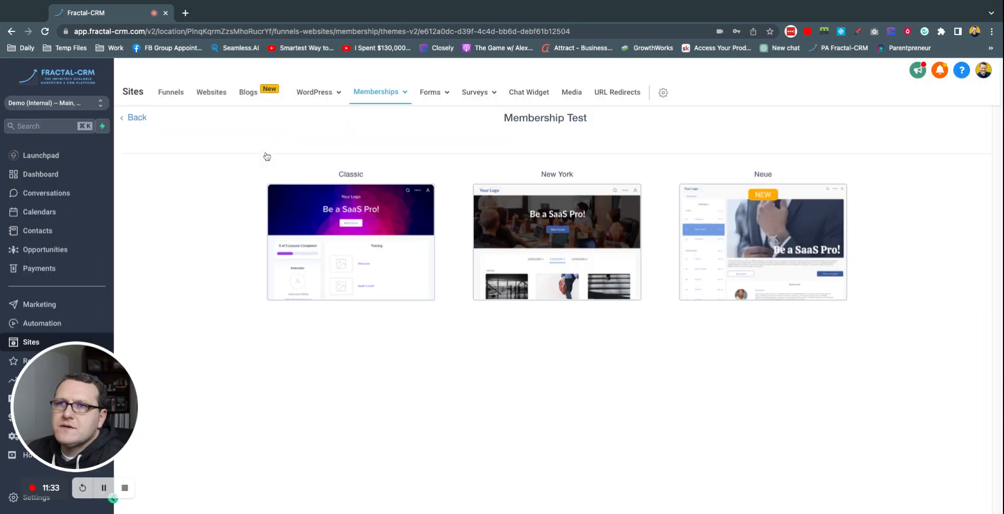
pyautogui.click(133, 117)
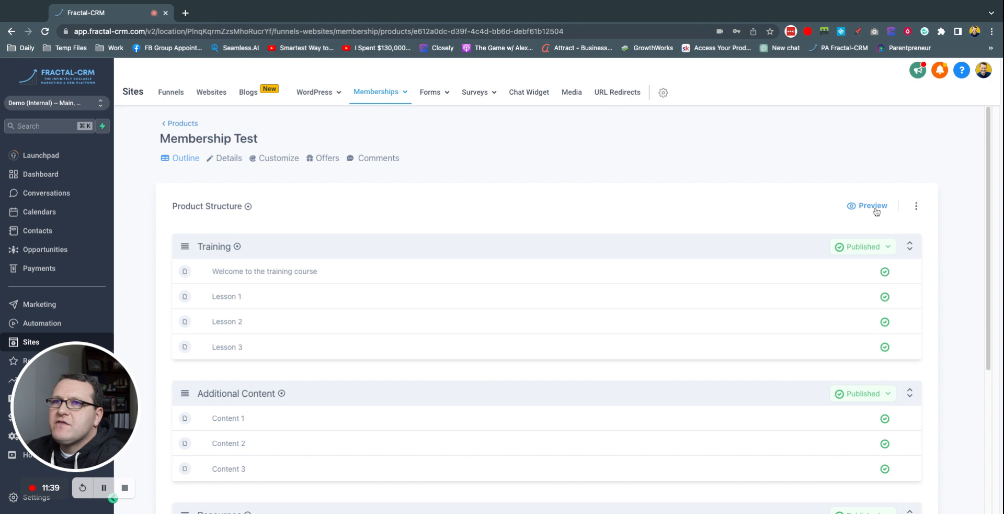
# - Preview the Membership Test product, look through its course page, and start the course to view its first lesson
pyautogui.click(917, 207)
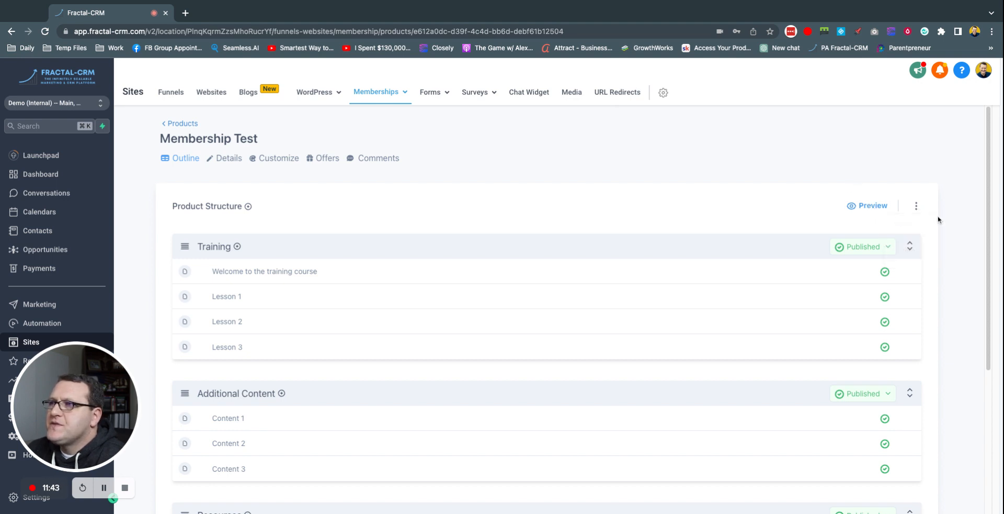
pyautogui.click(868, 206)
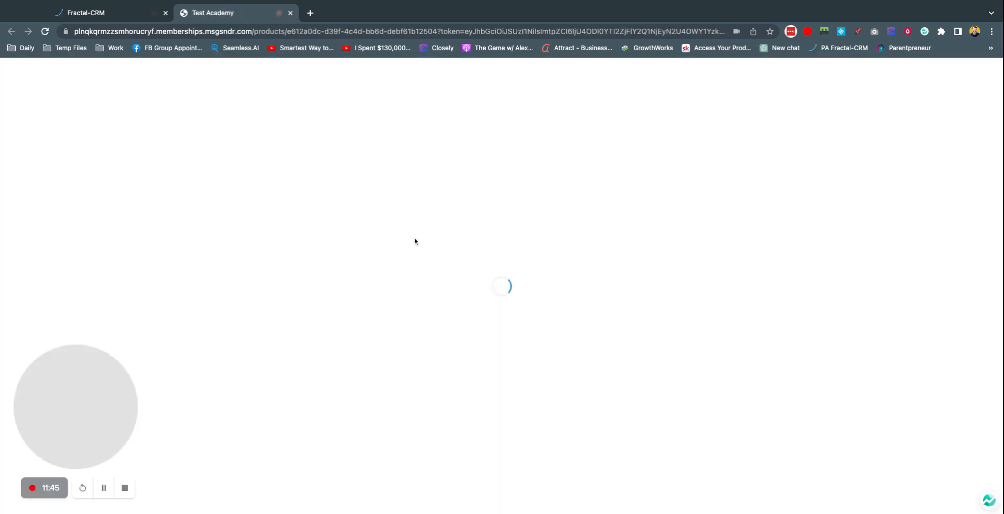
pyautogui.scroll(-1, 226, 234)
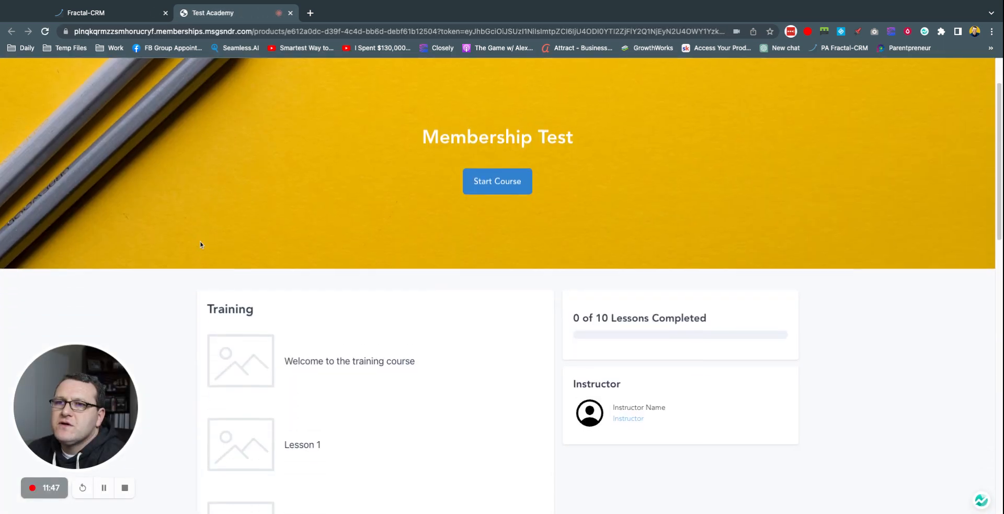
pyautogui.scroll(1, 308, 242)
pyautogui.scroll(1, 551, 153)
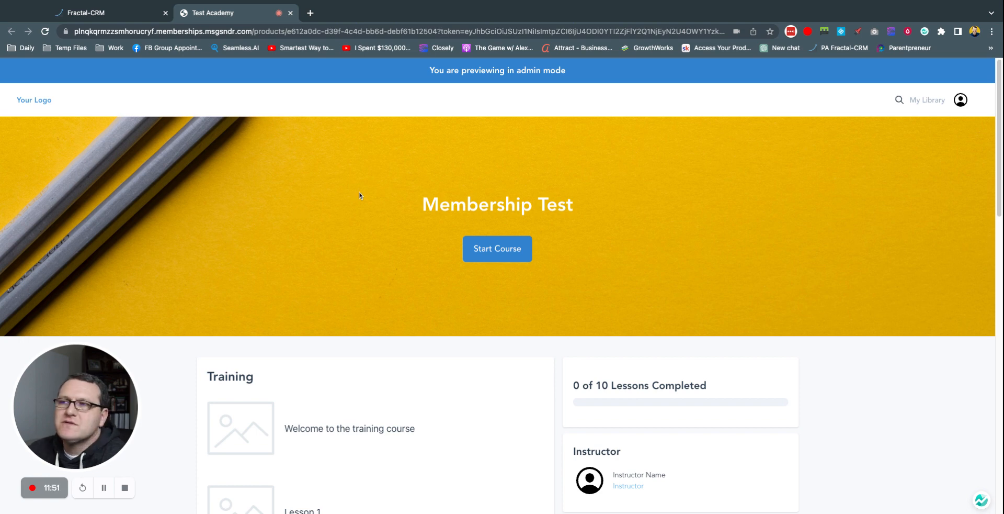
pyautogui.scroll(-3, 477, 170)
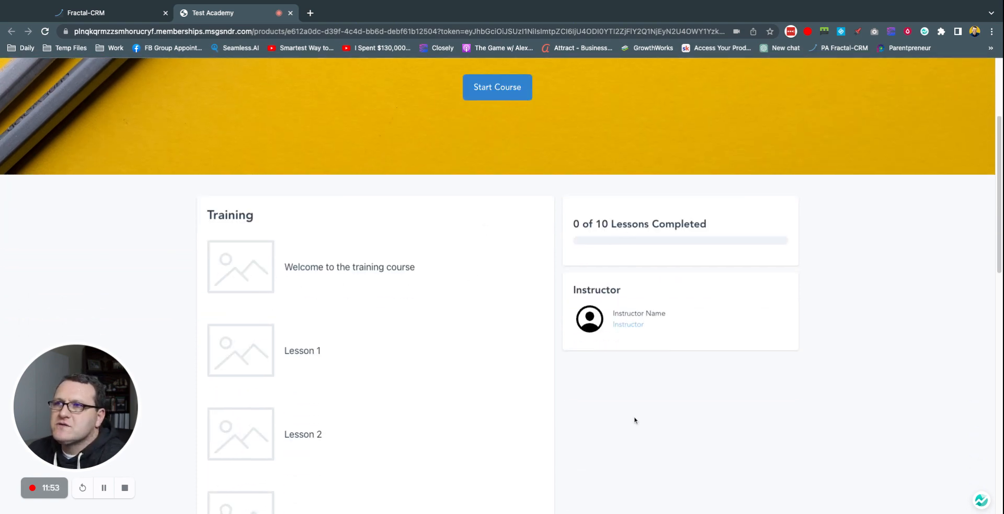
pyautogui.scroll(-10, 288, 264)
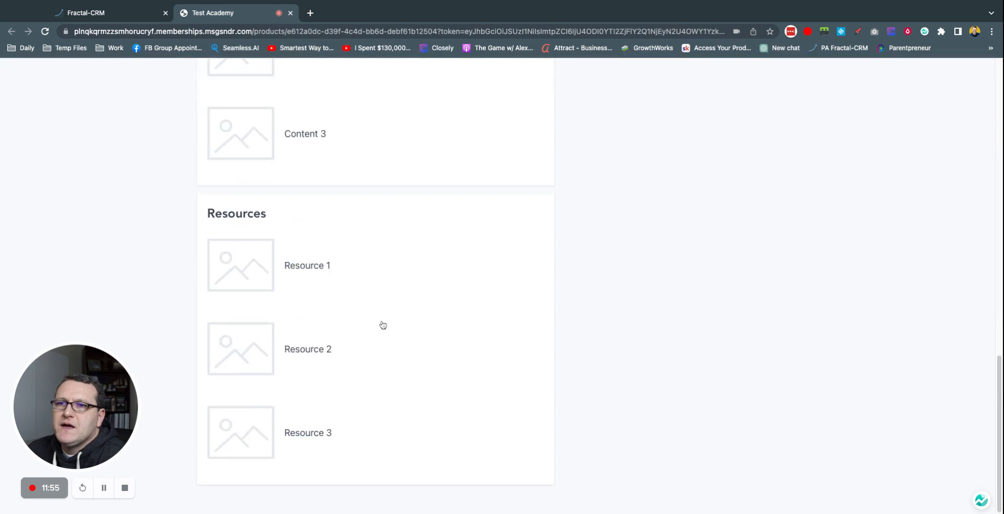
pyautogui.scroll(15, 538, 307)
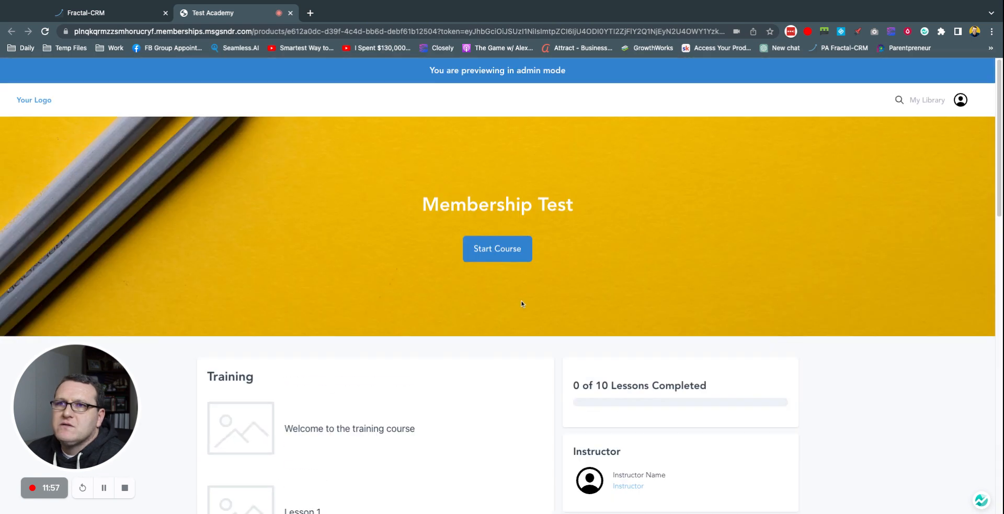
pyautogui.click(504, 251)
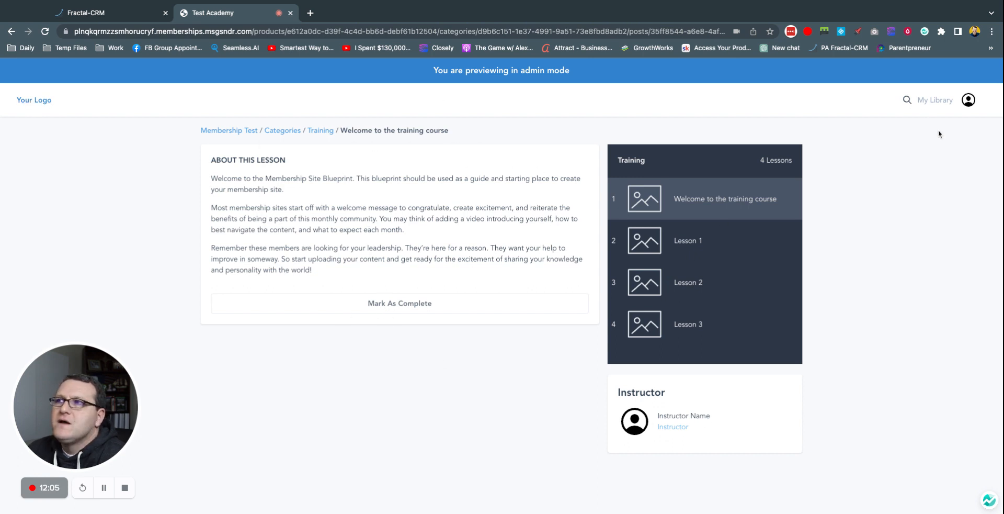
# - Switch back to Fractal-CRM, review the "Welcome to the training course" post in its editor, and return to the product outline
pyautogui.click(137, 18)
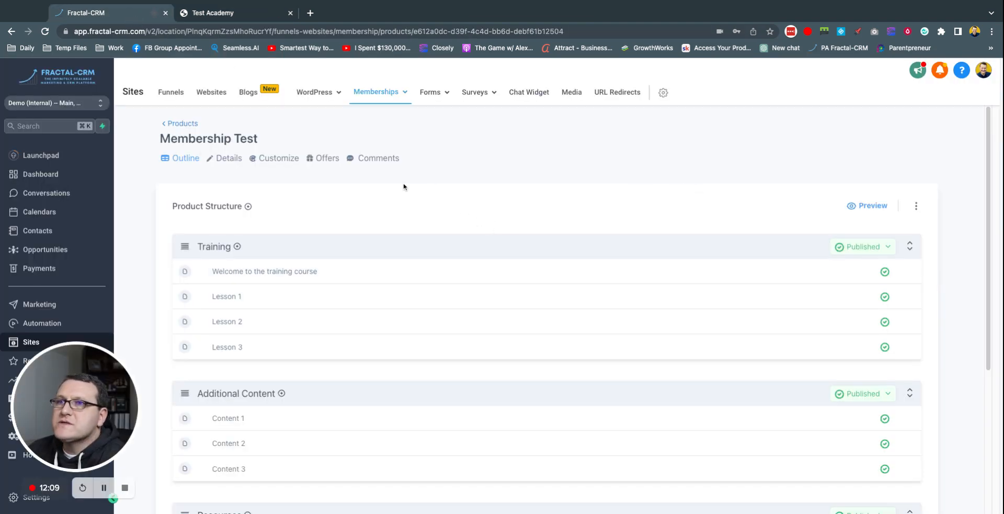
pyautogui.moveTo(437, 280)
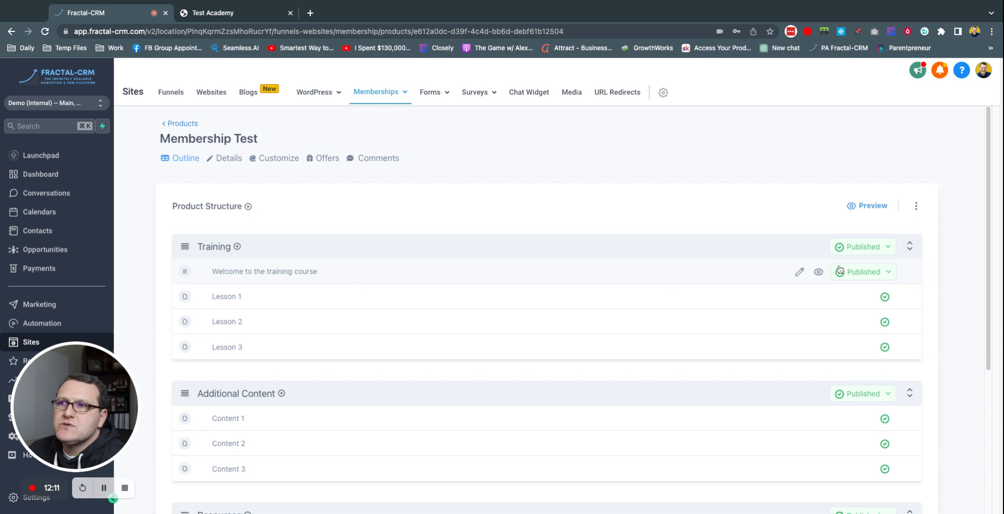
pyautogui.click(800, 273)
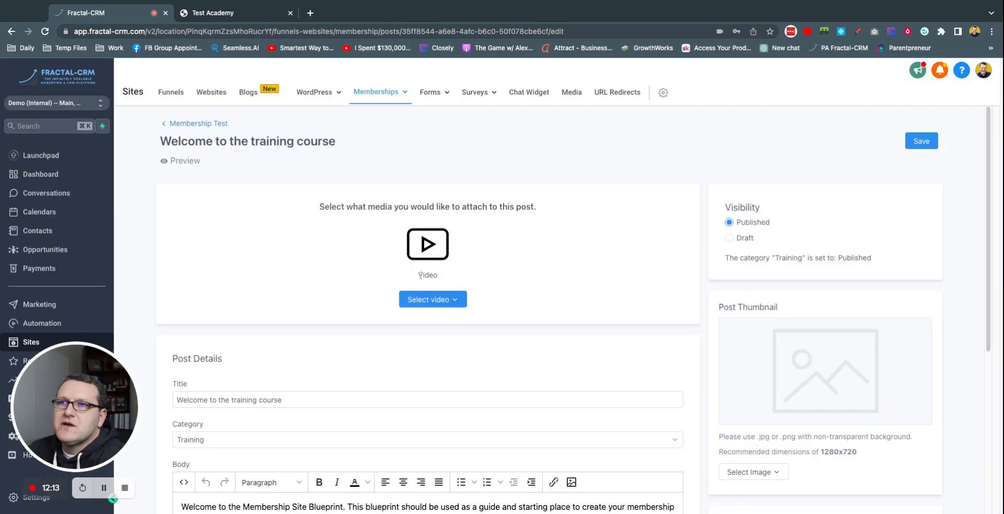
pyautogui.scroll(-3, 428, 258)
pyautogui.scroll(-3, 428, 259)
pyautogui.scroll(5, 430, 243)
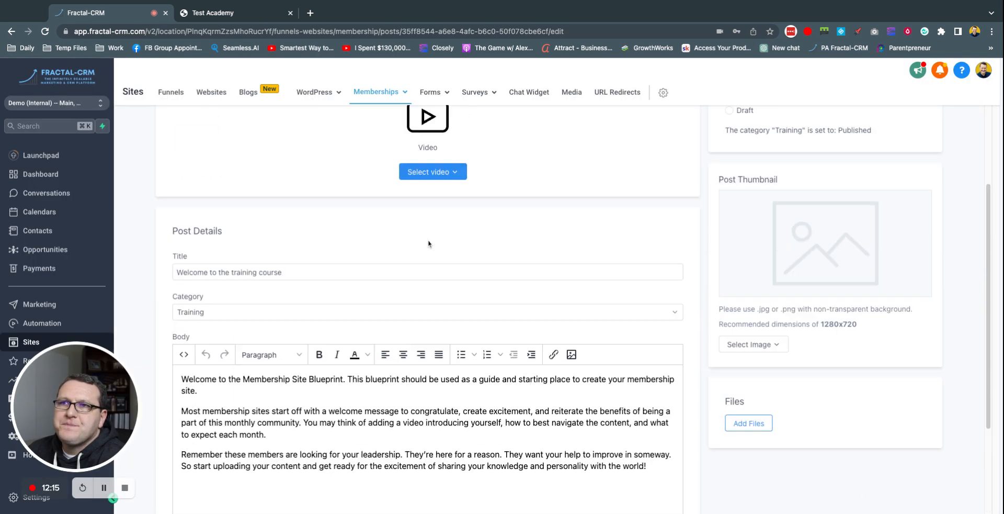
pyautogui.scroll(-2, 366, 313)
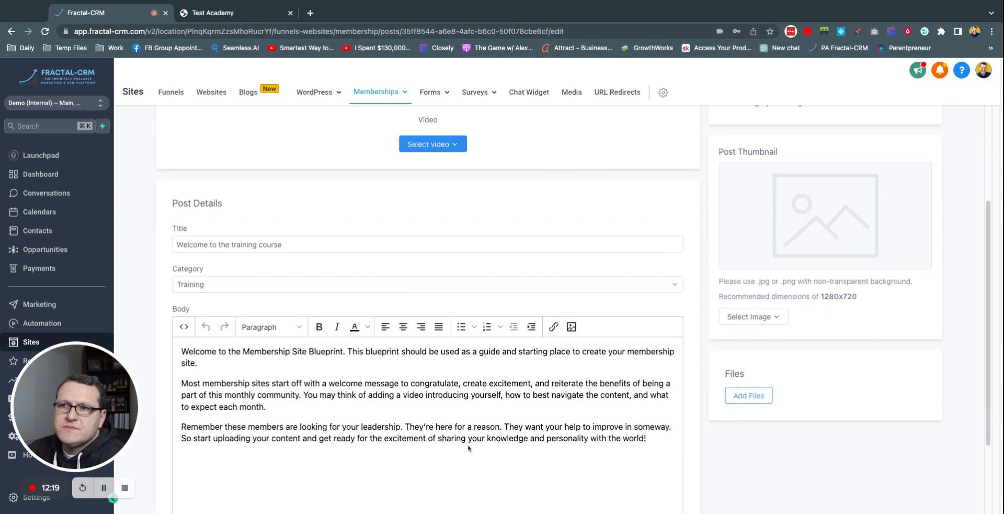
pyautogui.scroll(-3, 469, 448)
pyautogui.scroll(6, 757, 375)
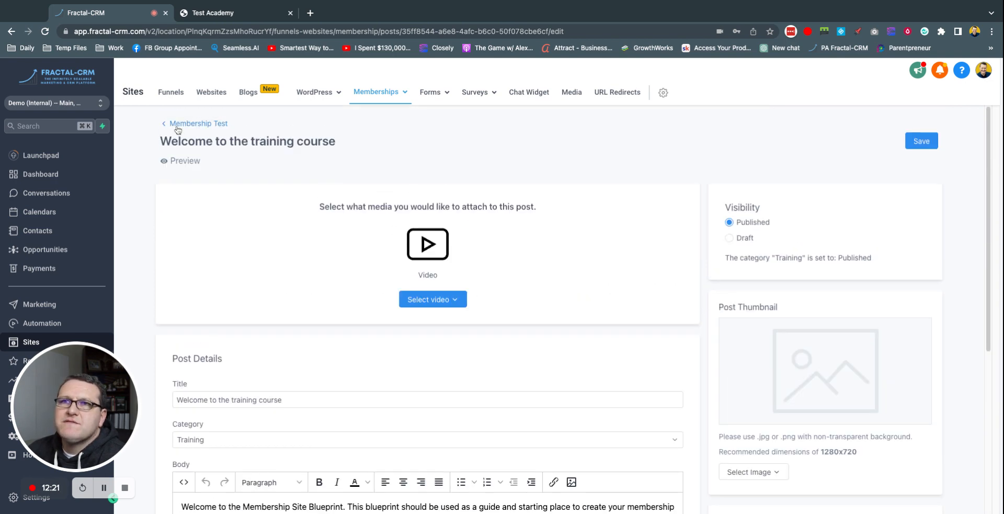
pyautogui.click(177, 126)
# - Add an assessment titled "Test Assessment" of type Assignment to the Test Cat 3 category and save it
pyautogui.scroll(-5, 471, 278)
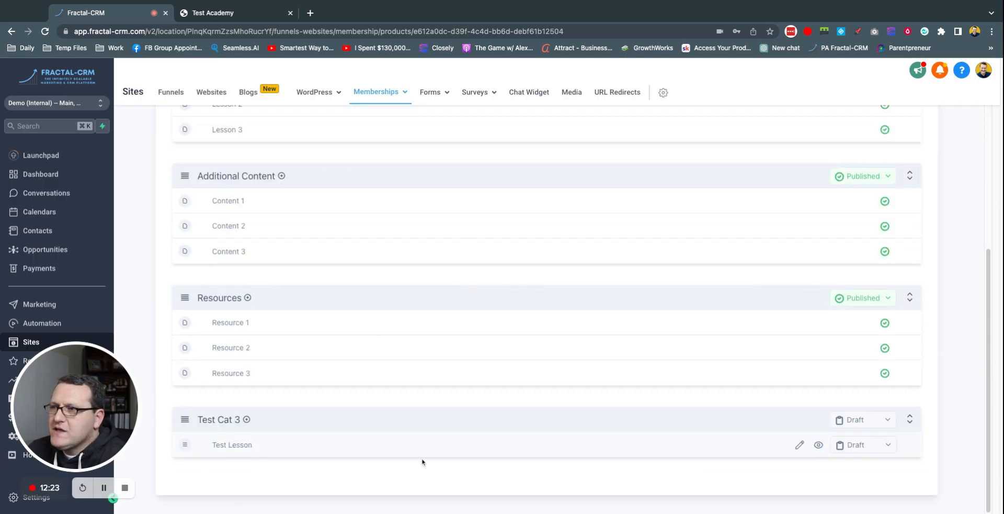
pyautogui.click(246, 419)
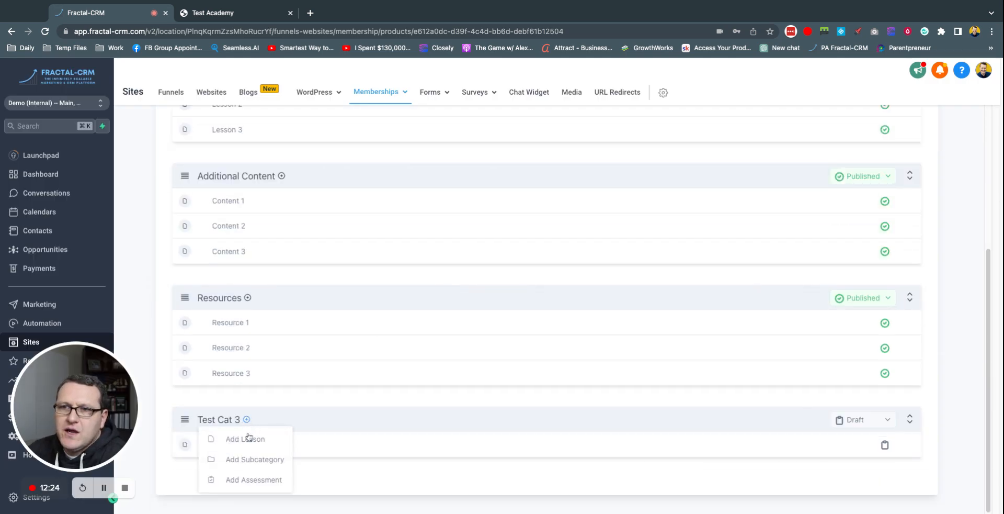
pyautogui.click(248, 480)
pyautogui.write('Test A')
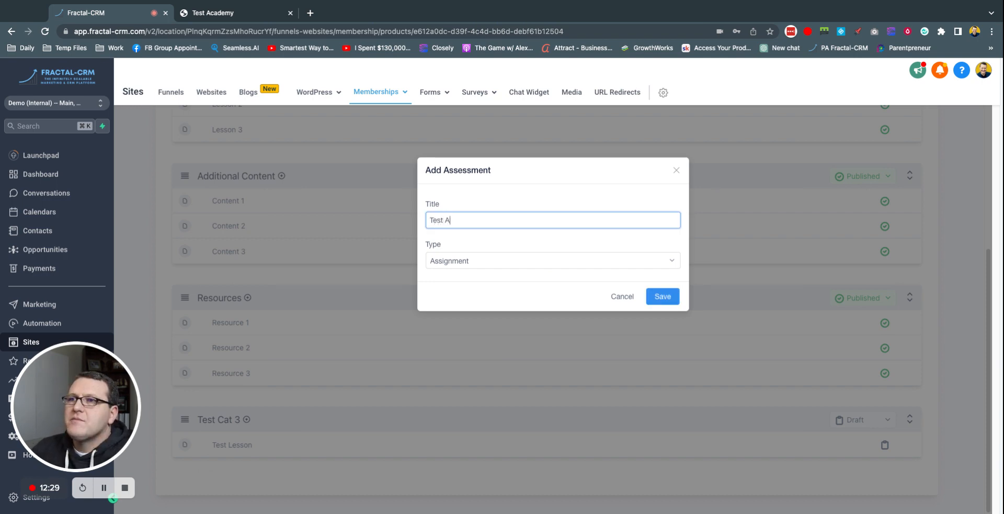
pyautogui.write('ssessment')
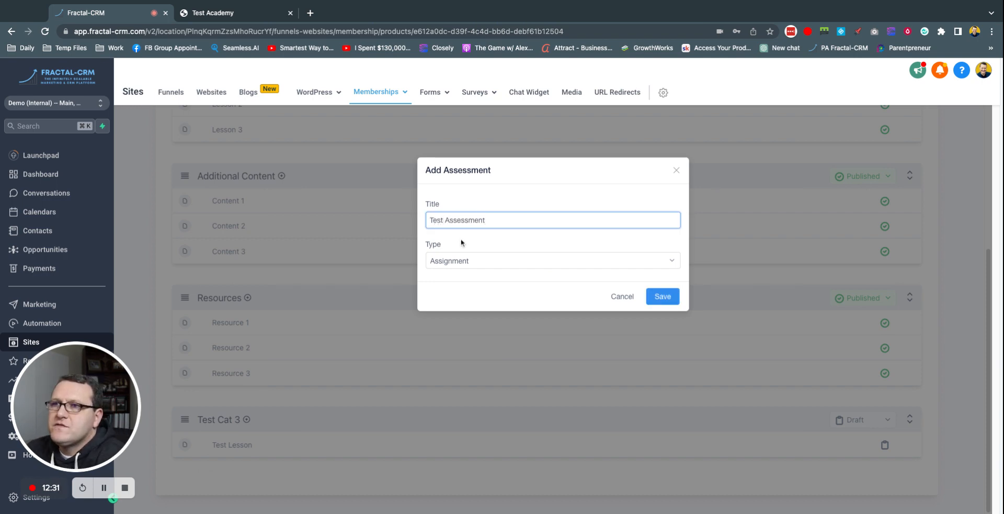
pyautogui.click(468, 260)
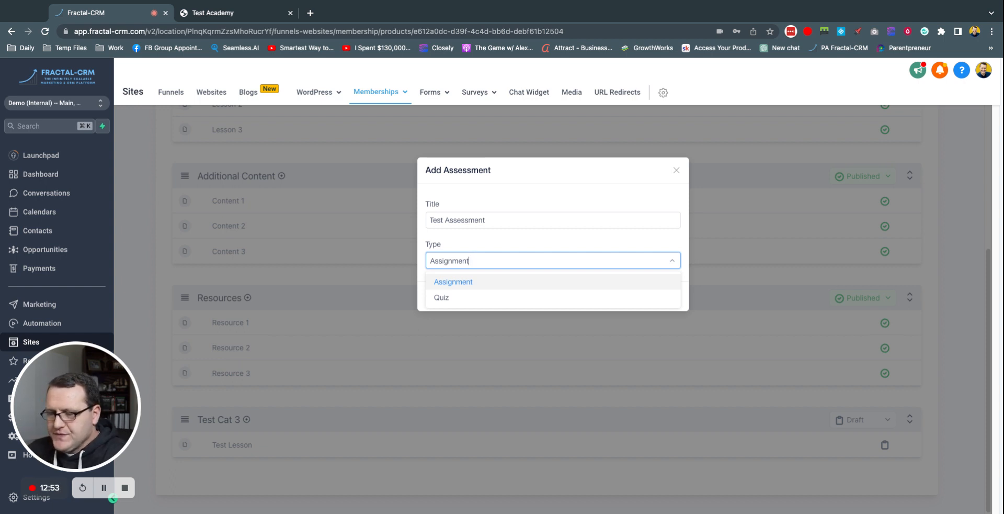
pyautogui.click(459, 283)
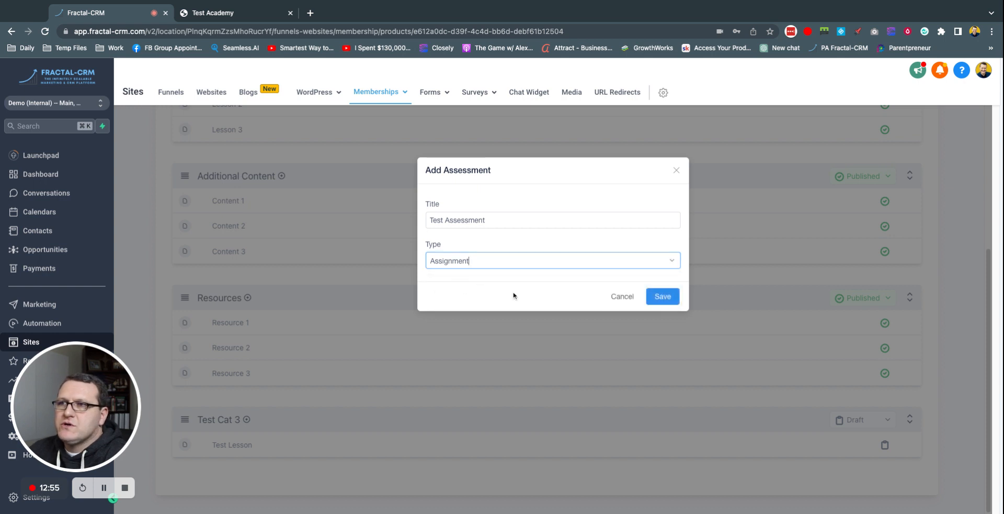
pyautogui.click(662, 297)
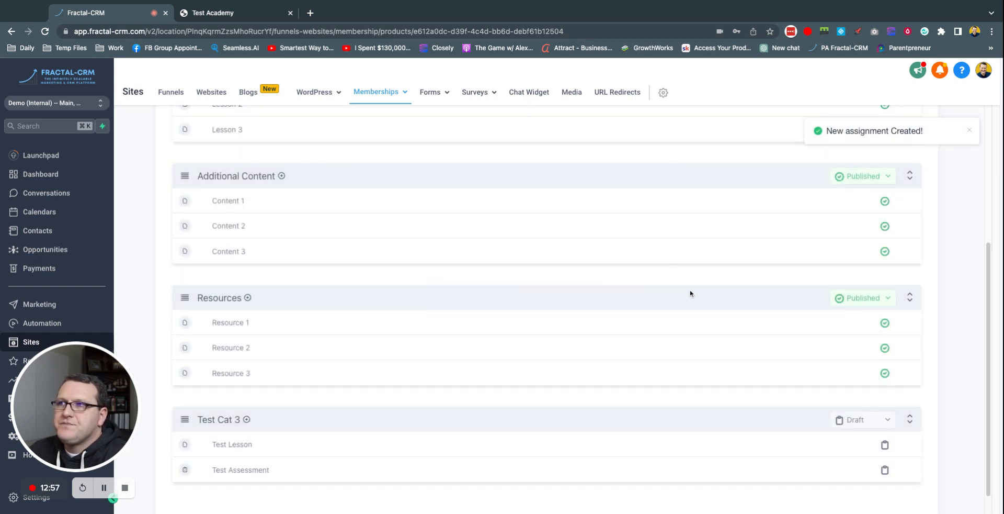
# - Open Test Assessment for editing, review its instructions, template upload and confirmation message sections, and return to the product outline
pyautogui.scroll(-1, 496, 412)
pyautogui.click(799, 445)
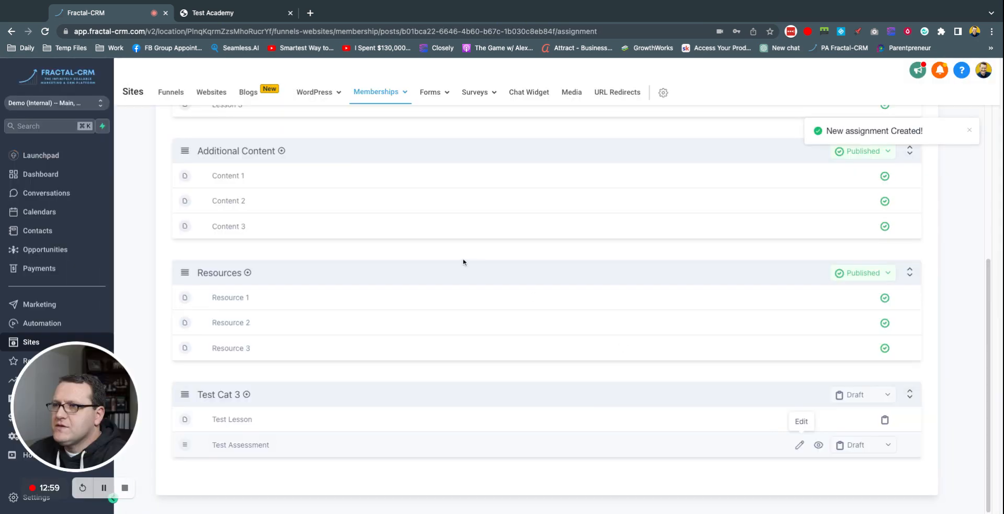
pyautogui.scroll(-3, 539, 298)
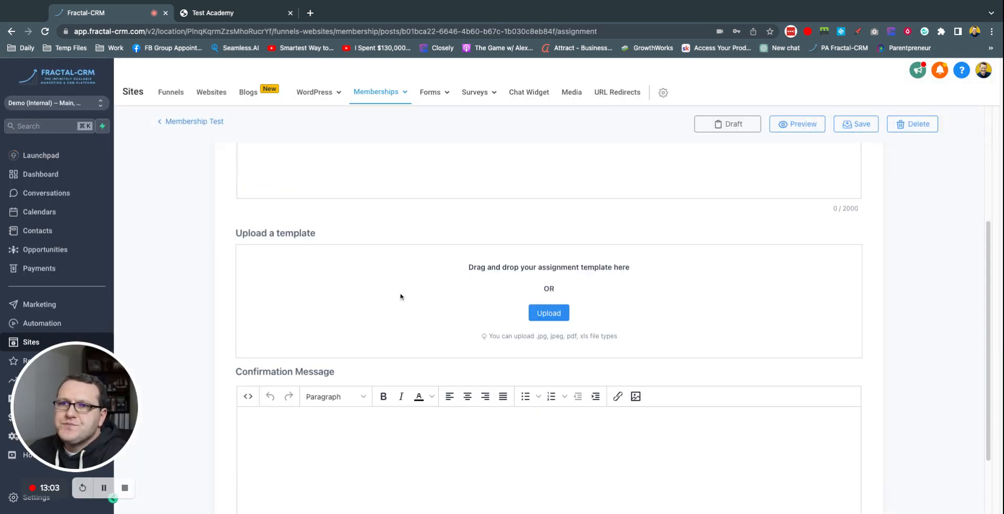
pyautogui.scroll(3, 400, 296)
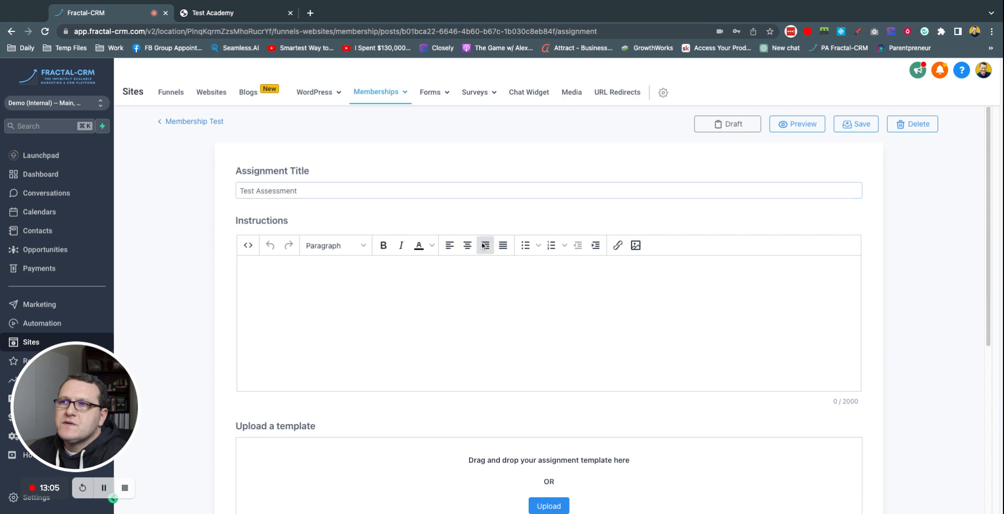
pyautogui.scroll(-3, 557, 266)
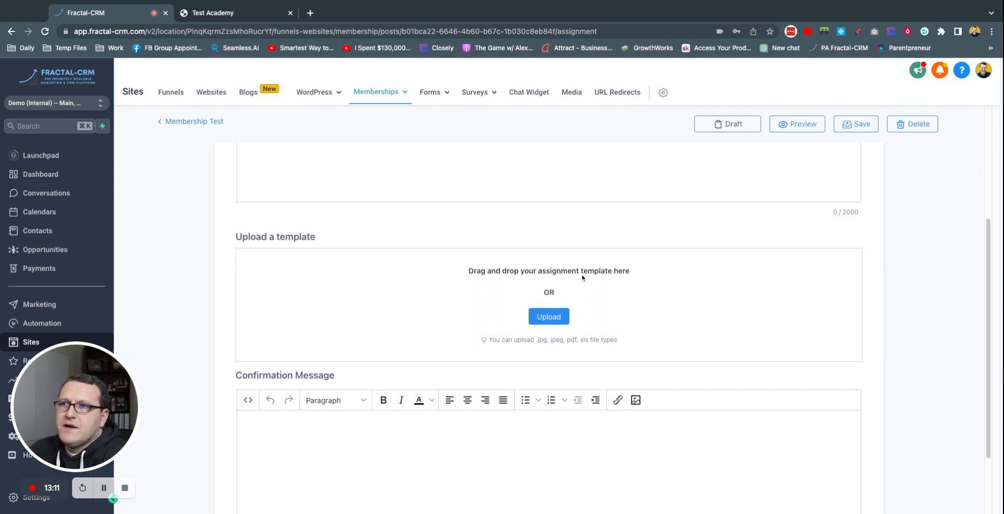
pyautogui.moveTo(503, 270); pyautogui.dragTo(626, 277)
pyautogui.click(574, 325)
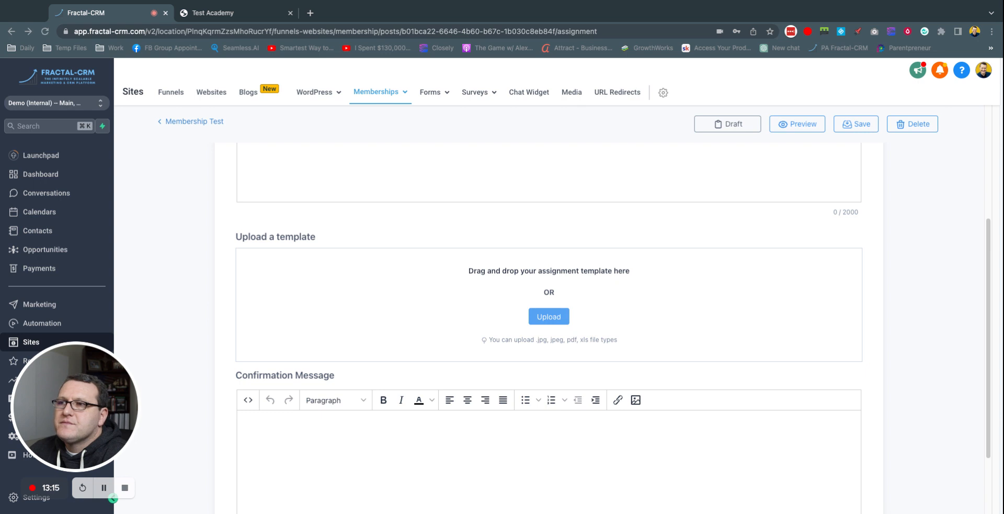
pyautogui.click(472, 314)
pyautogui.scroll(-3, 352, 301)
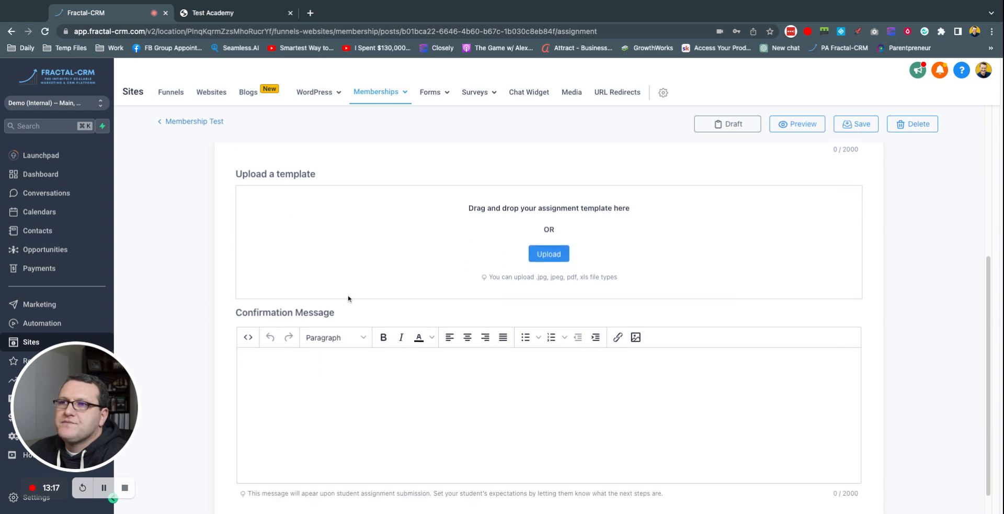
pyautogui.click(359, 374)
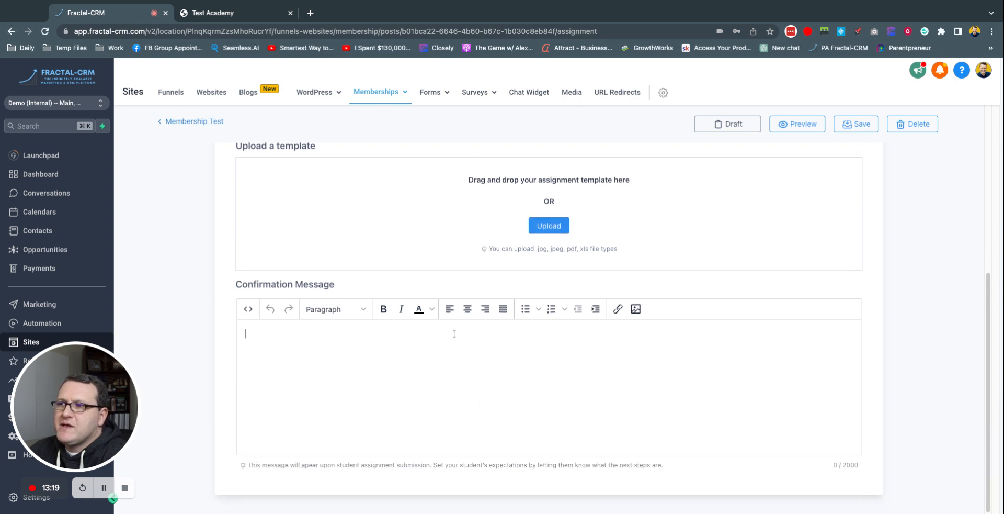
pyautogui.scroll(5, 454, 334)
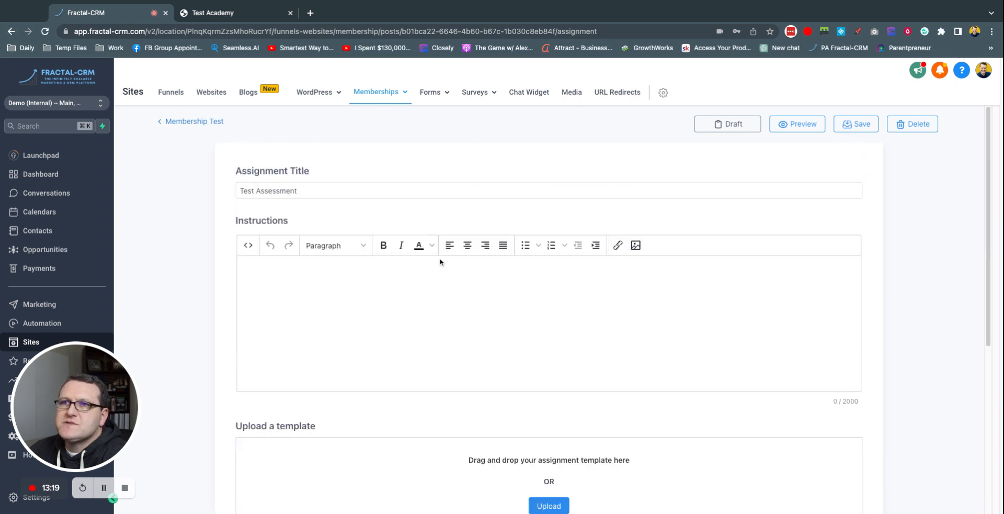
pyautogui.click(215, 124)
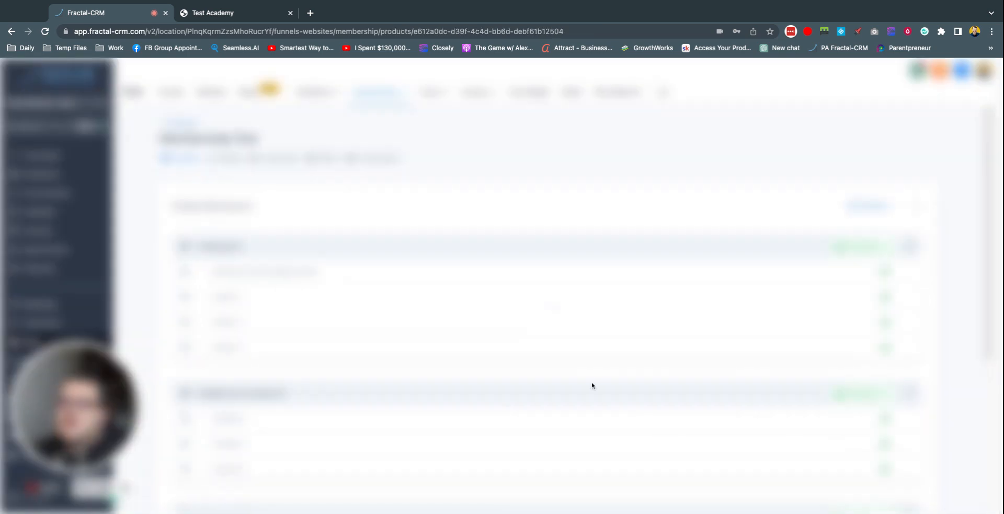
# - Add an assessment titled "Test Quiz" of type Quiz to the Test Cat 3 category and save it
pyautogui.click(247, 394)
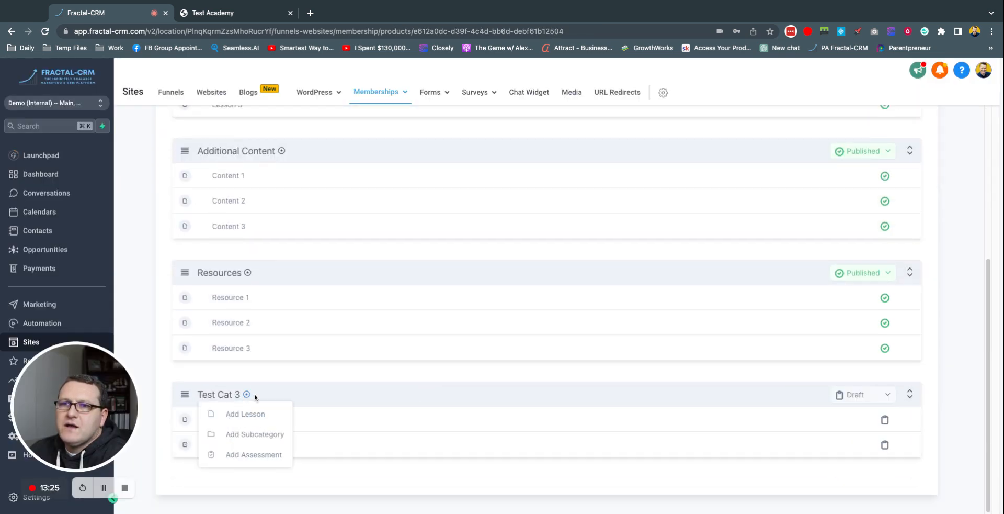
pyautogui.click(255, 455)
pyautogui.click(478, 260)
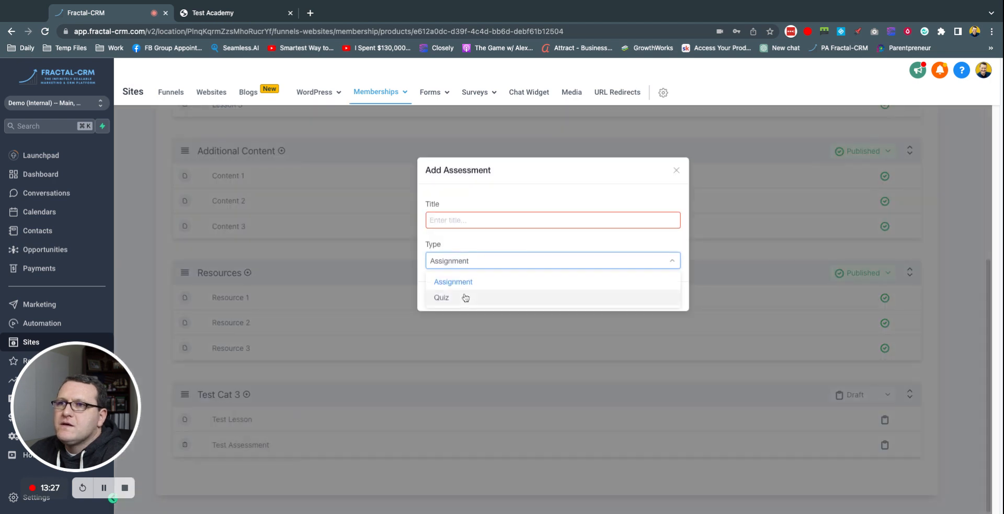
pyautogui.click(464, 296)
pyautogui.click(477, 220)
pyautogui.write('Test Quiz')
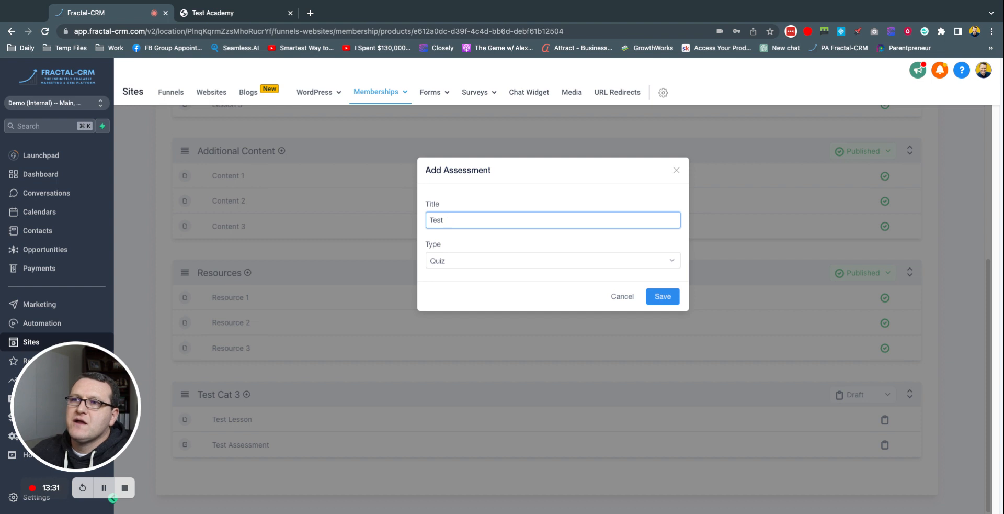
pyautogui.click(654, 300)
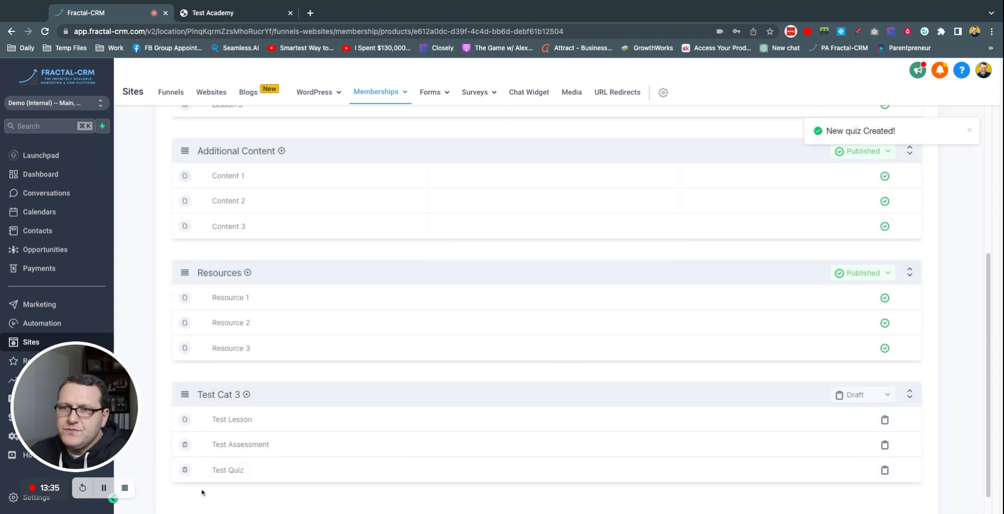
# - Open Test Quiz for editing, require a passing grade and set it to 70%
pyautogui.click(798, 471)
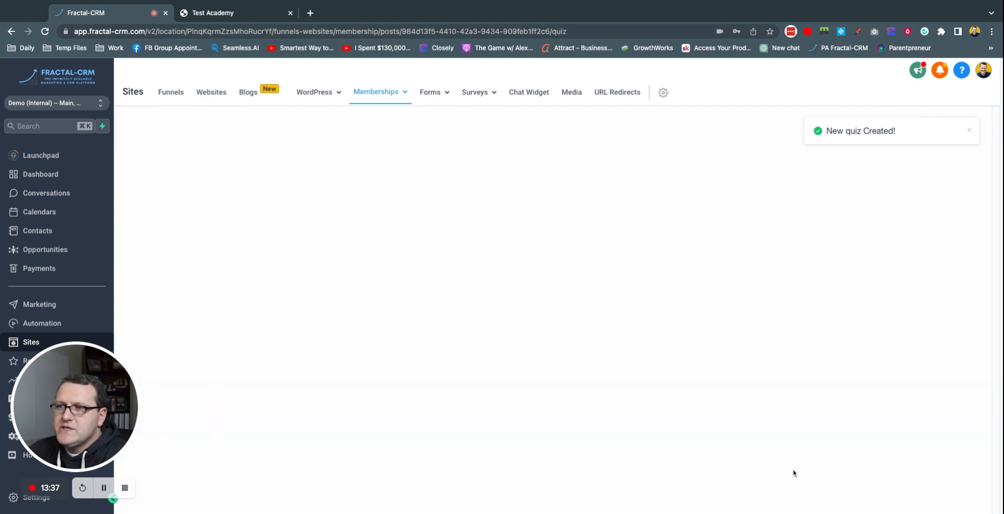
pyautogui.scroll(-1, 264, 253)
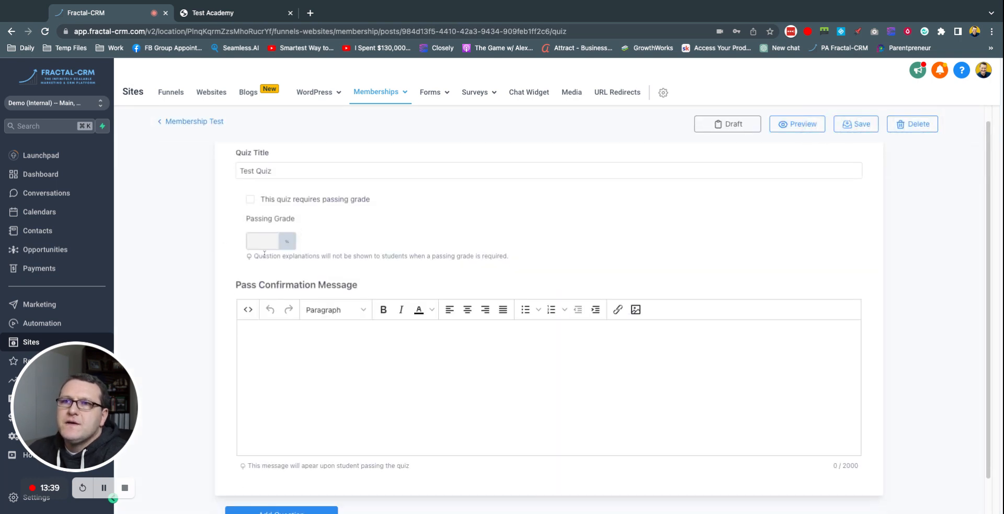
pyautogui.click(250, 204)
pyautogui.click(251, 204)
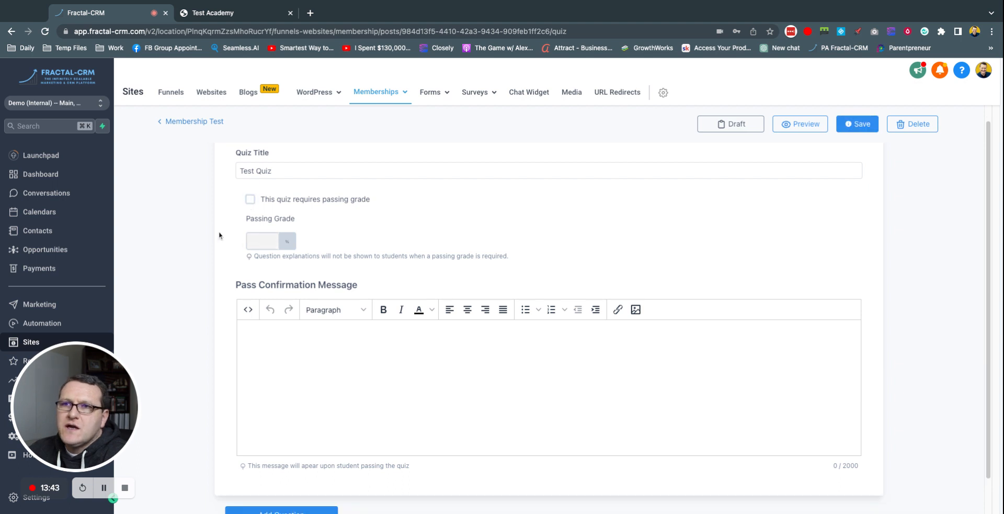
pyautogui.click(251, 202)
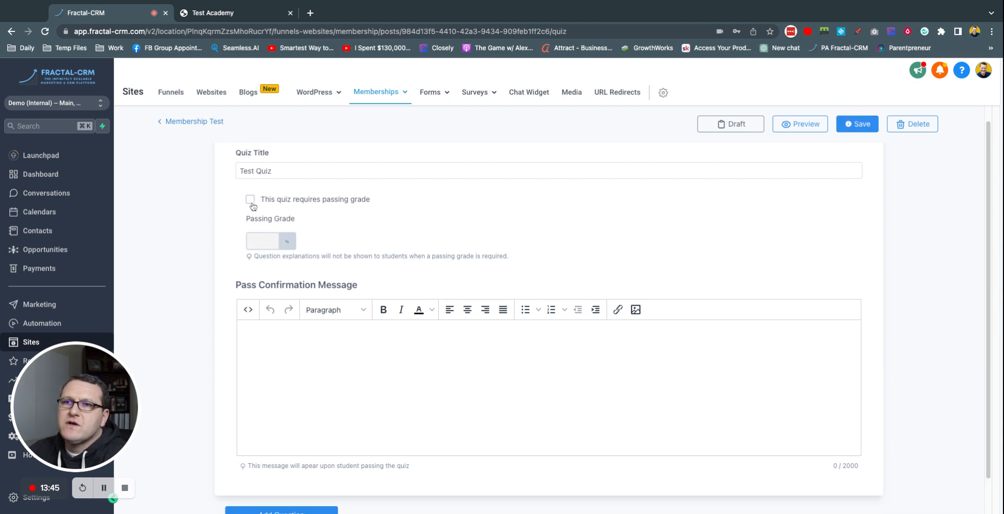
pyautogui.click(255, 241)
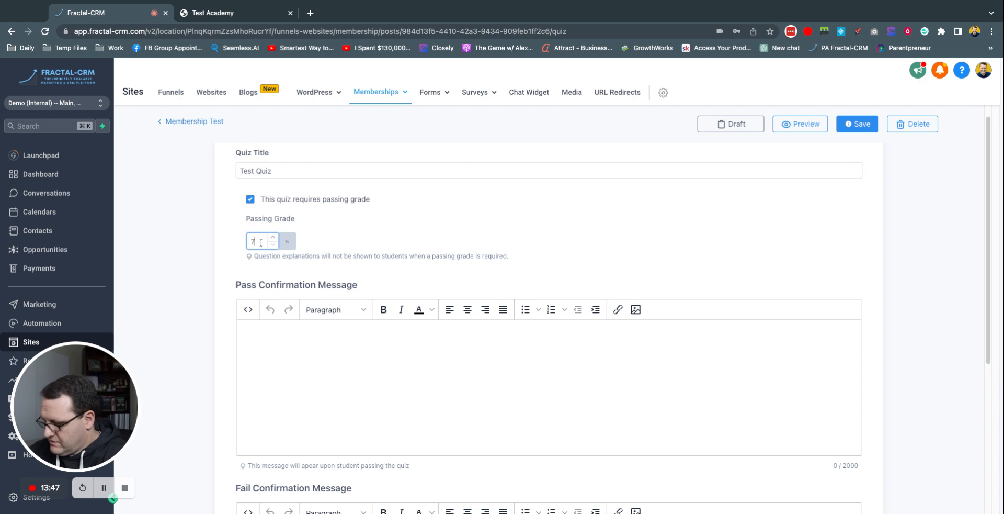
# - Examine the quiz's pass and fail confirmation message sections
pyautogui.scroll(-5, 326, 310)
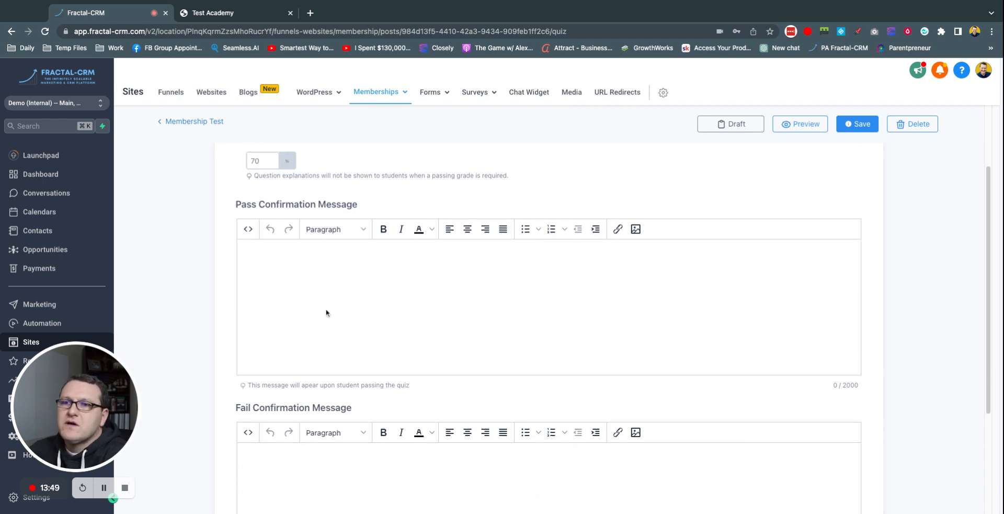
pyautogui.scroll(5, 329, 306)
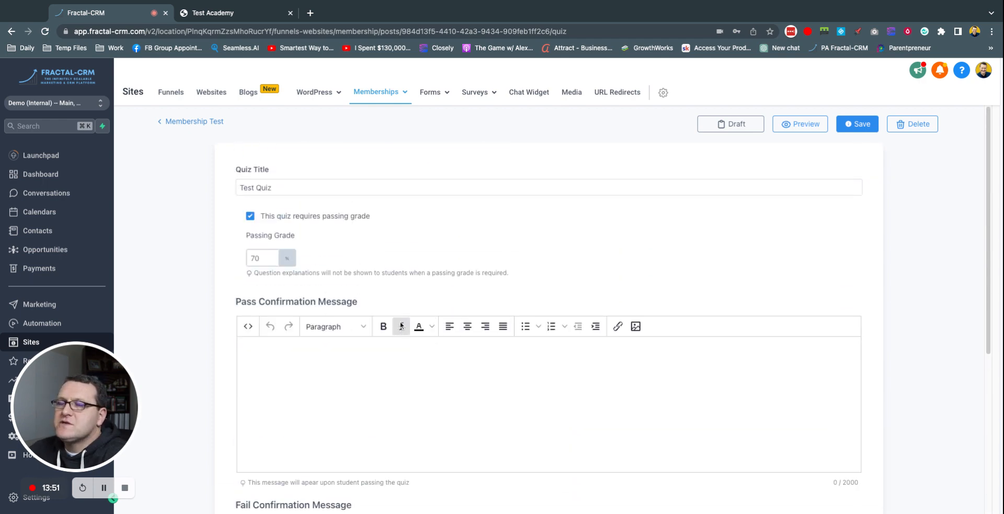
pyautogui.scroll(-4, 325, 218)
pyautogui.scroll(-1, 366, 282)
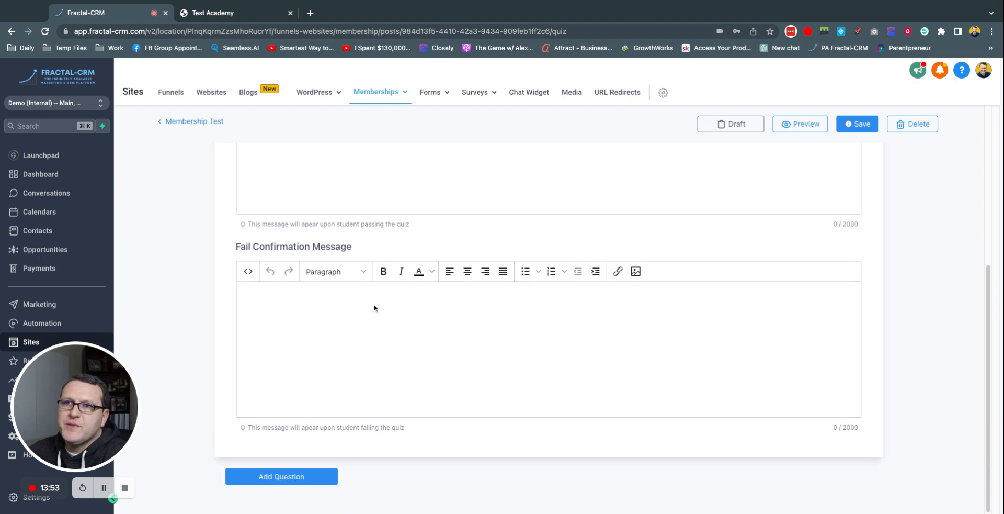
pyautogui.scroll(4, 374, 307)
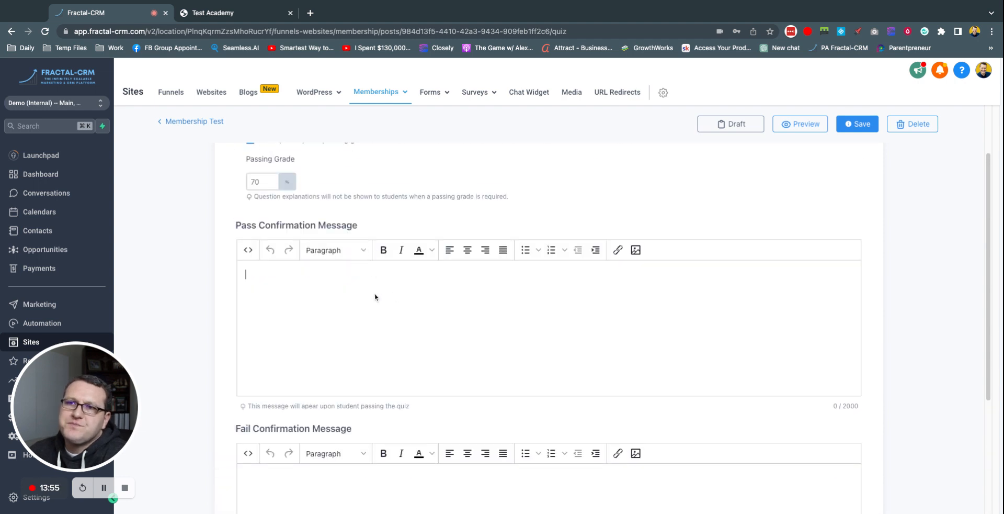
pyautogui.scroll(-4, 341, 375)
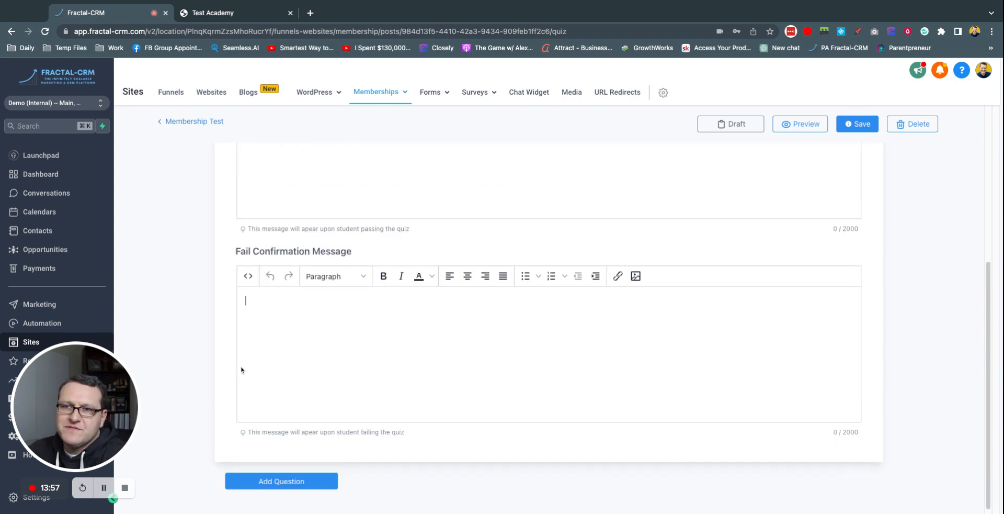
pyautogui.scroll(-1, 387, 374)
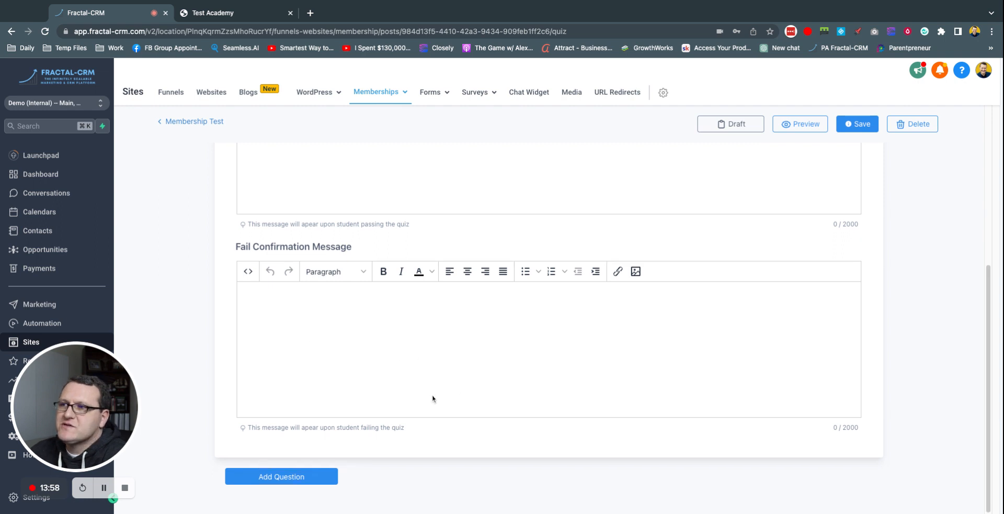
# - Add a first question to the quiz and expand it, keeping the Single Choice question type
pyautogui.click(302, 477)
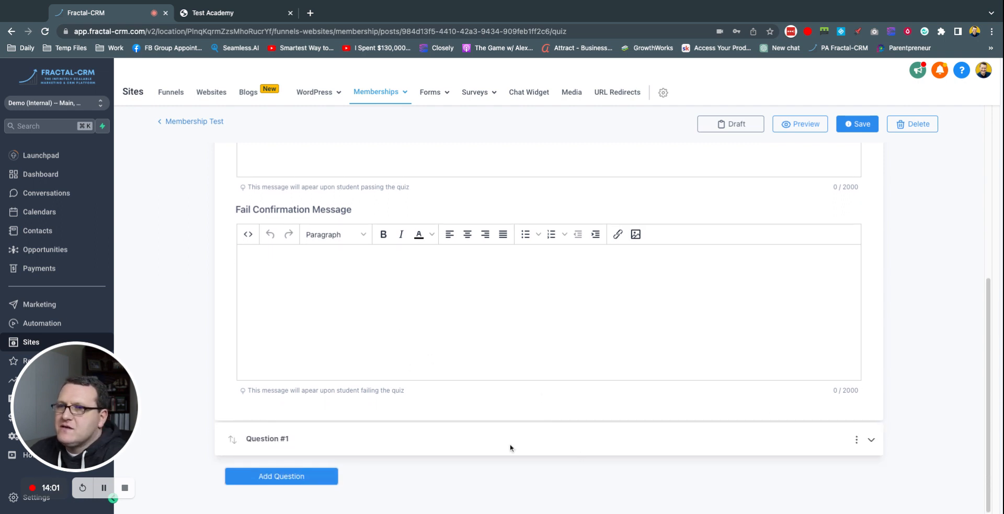
pyautogui.click(857, 439)
pyautogui.click(871, 439)
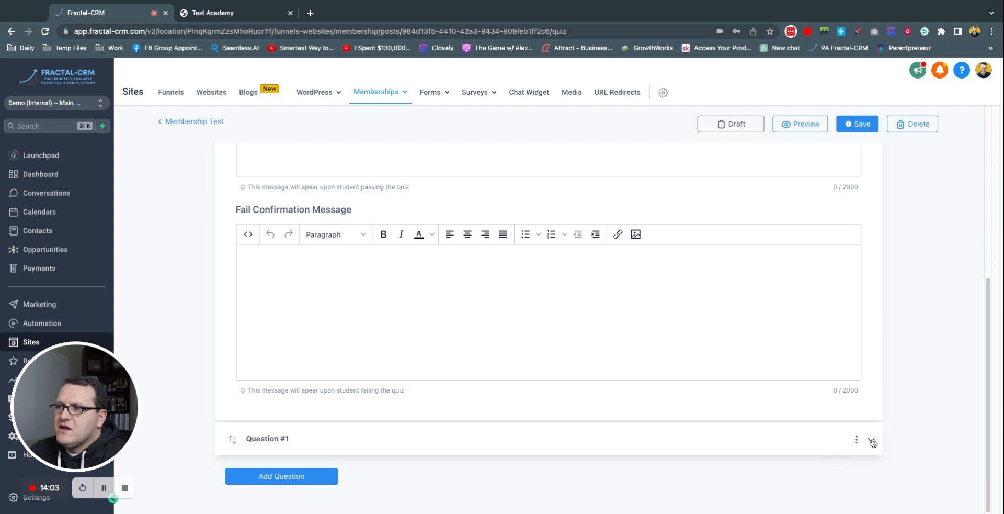
pyautogui.scroll(-5, 315, 373)
pyautogui.click(270, 220)
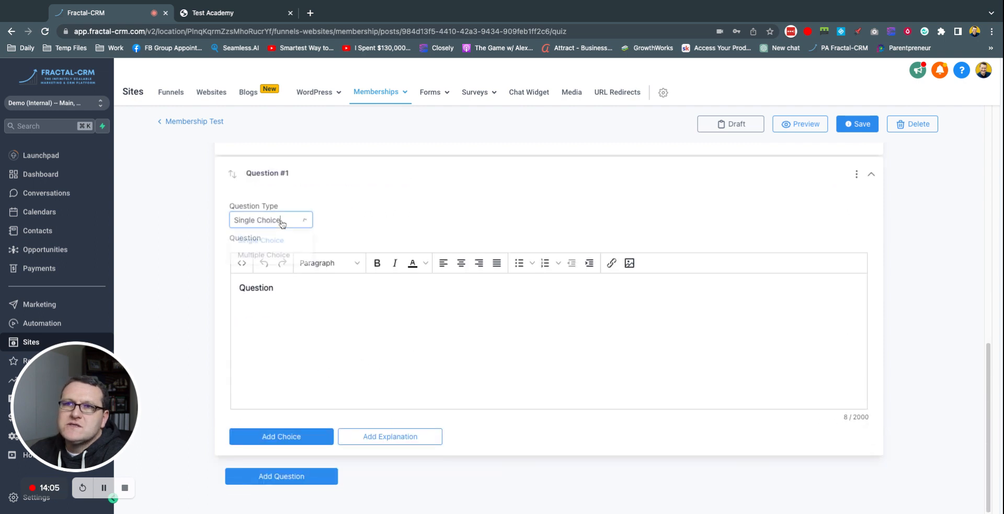
pyautogui.click(328, 284)
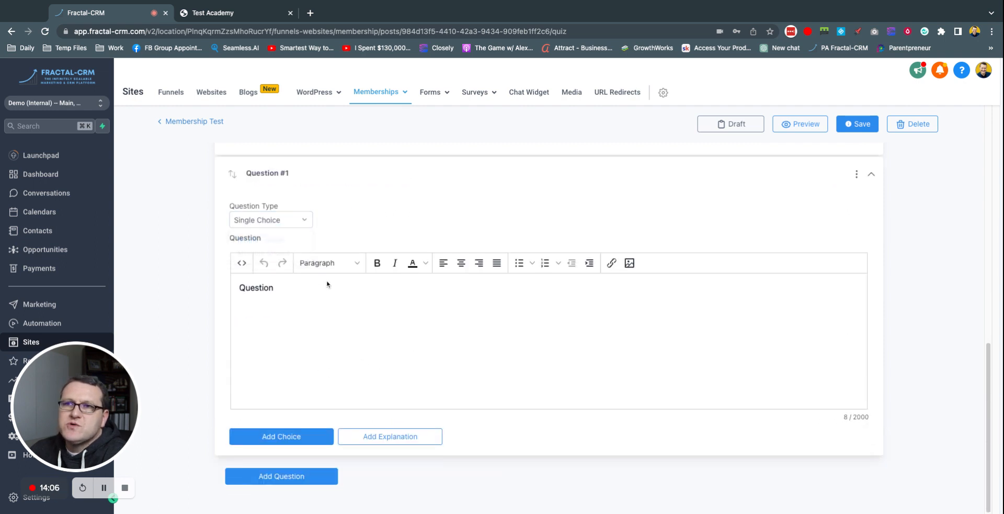
pyautogui.doubleClick(296, 298)
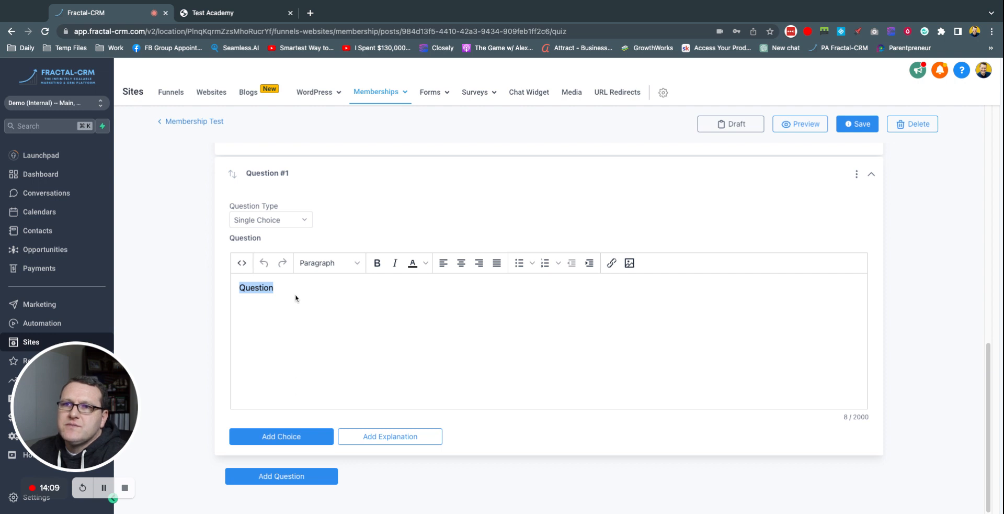
# - Add two answer choices to Question #1 and mark Option 1 as the correct option
pyautogui.click(305, 435)
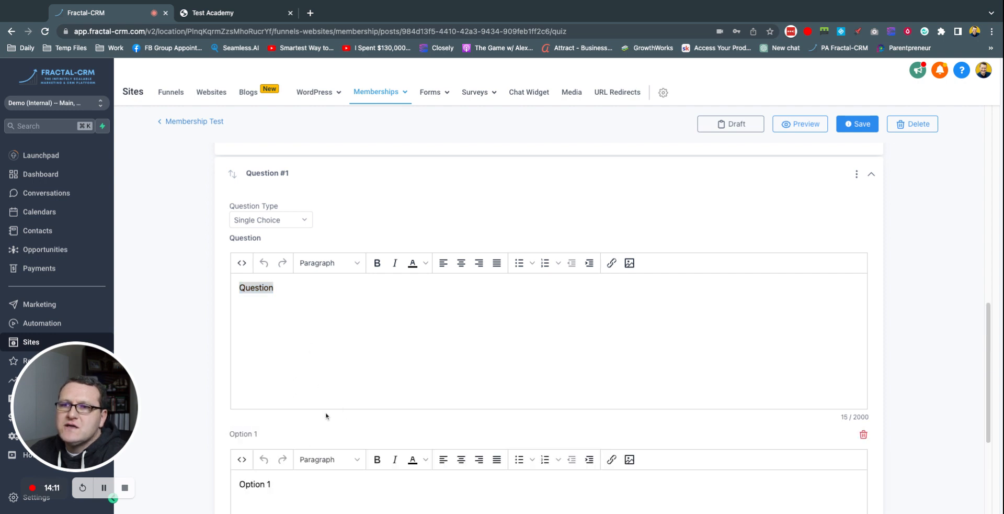
pyautogui.scroll(-1, 336, 397)
pyautogui.scroll(-3, 310, 436)
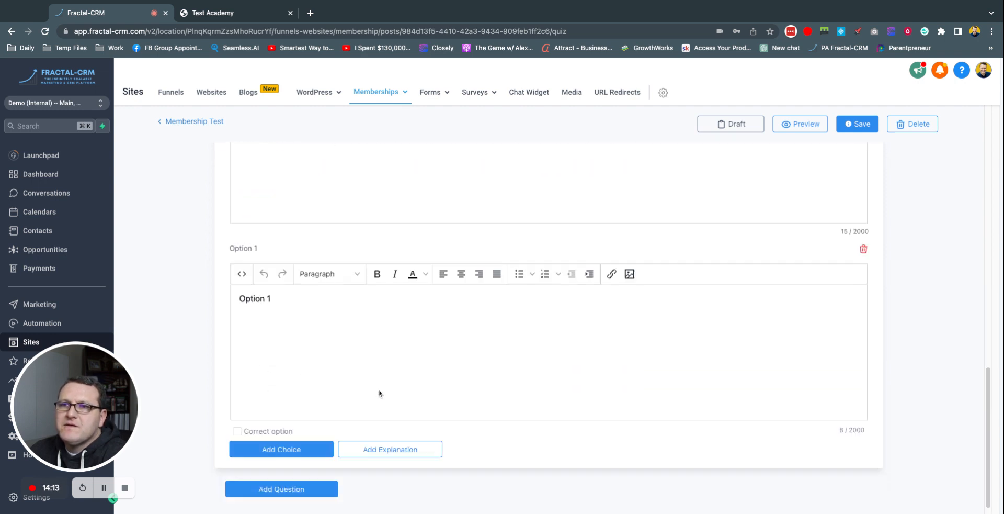
pyautogui.click(240, 420)
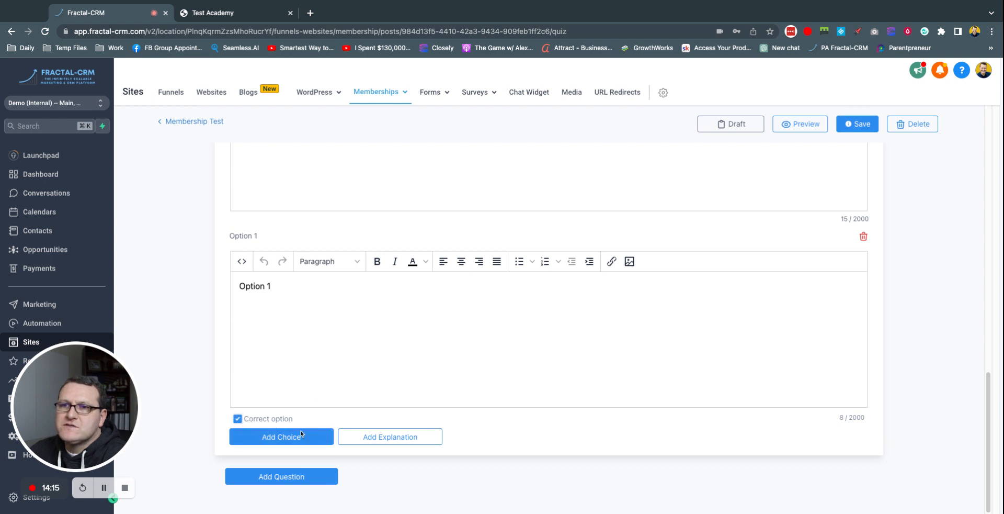
pyautogui.click(300, 434)
pyautogui.scroll(-4, 276, 413)
pyautogui.scroll(-1, 282, 402)
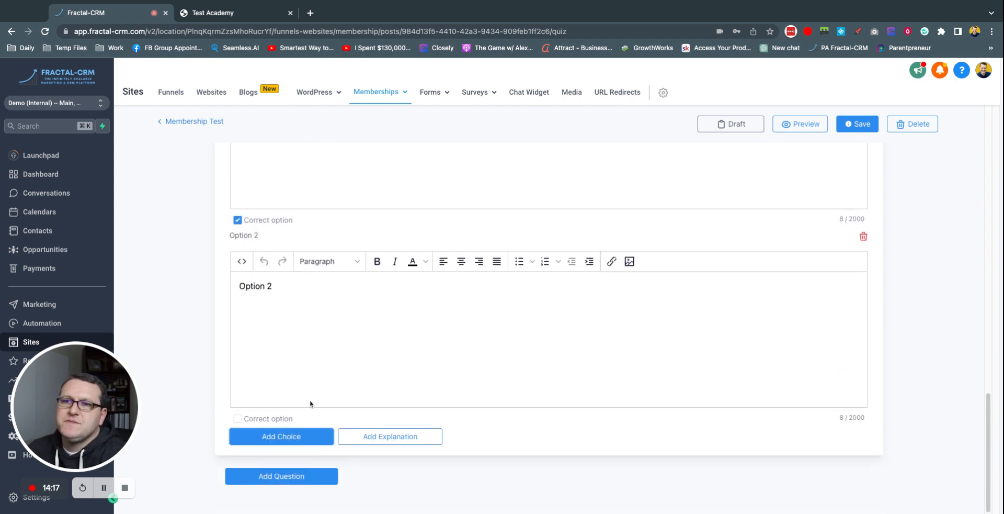
# - Add a second question to the quiz and go back to the quiz's title and passing grade settings
pyautogui.click(298, 478)
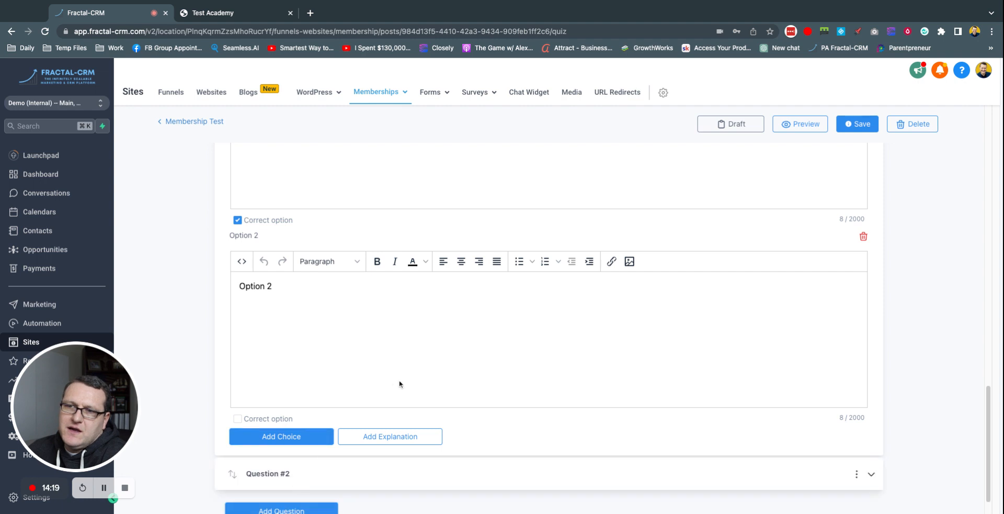
pyautogui.scroll(-8, 343, 426)
pyautogui.scroll(3, 642, 350)
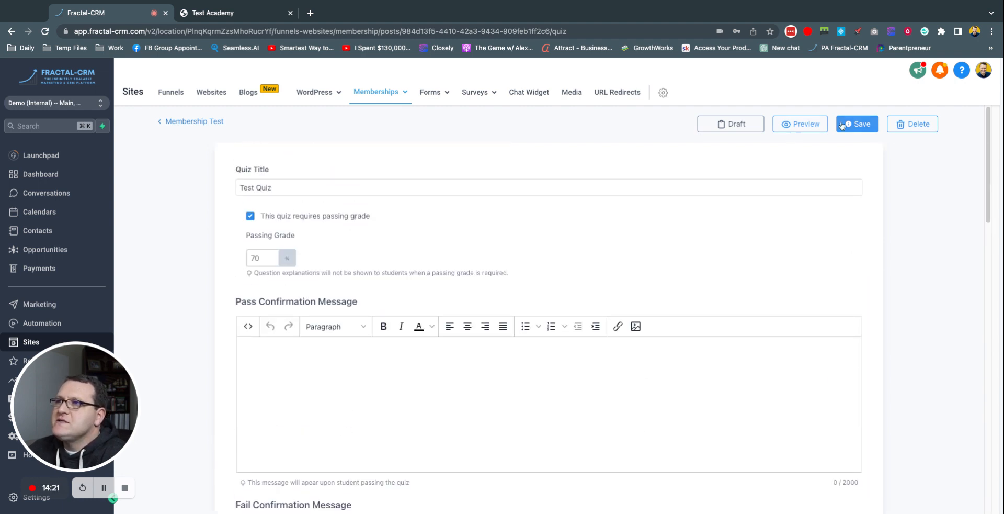
# - Try to save the Test Quiz and delete it from the Membership Test product
pyautogui.click(858, 124)
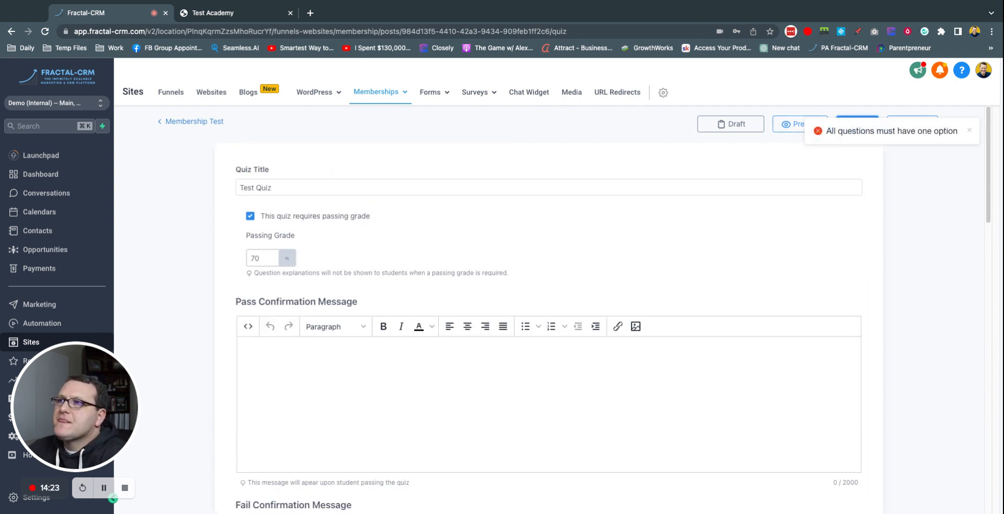
pyautogui.click(913, 125)
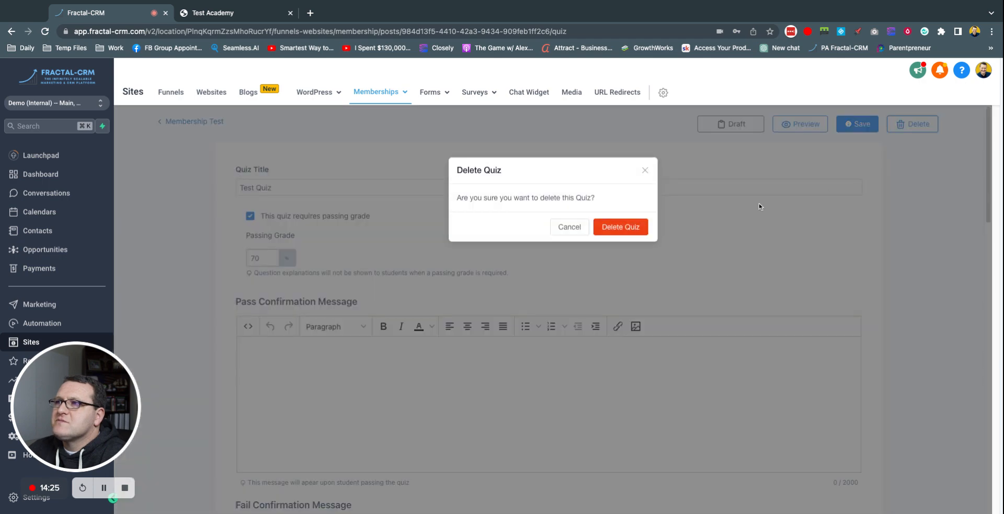
pyautogui.click(622, 228)
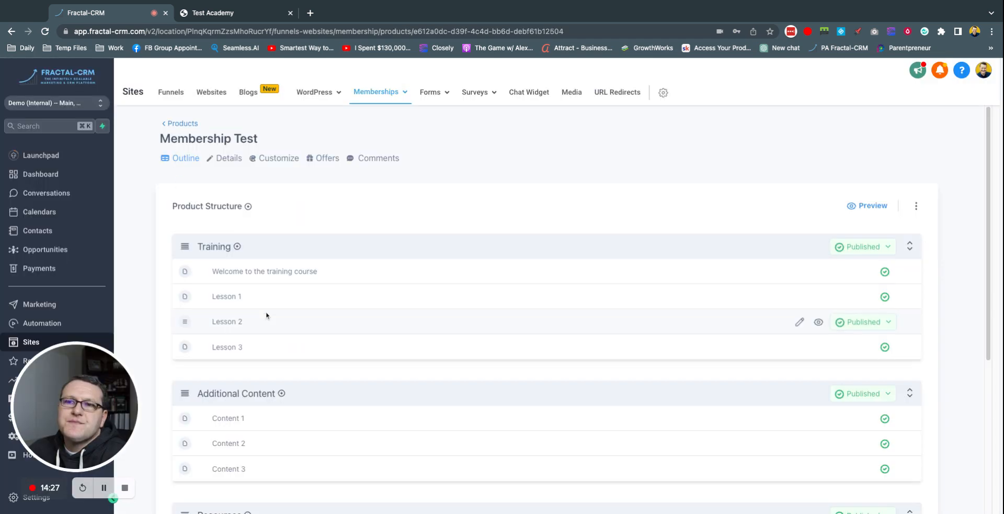
# - Nest the Additional Content category inside Training after Lesson 2, and move it back out as a separate category
pyautogui.scroll(-5, 335, 344)
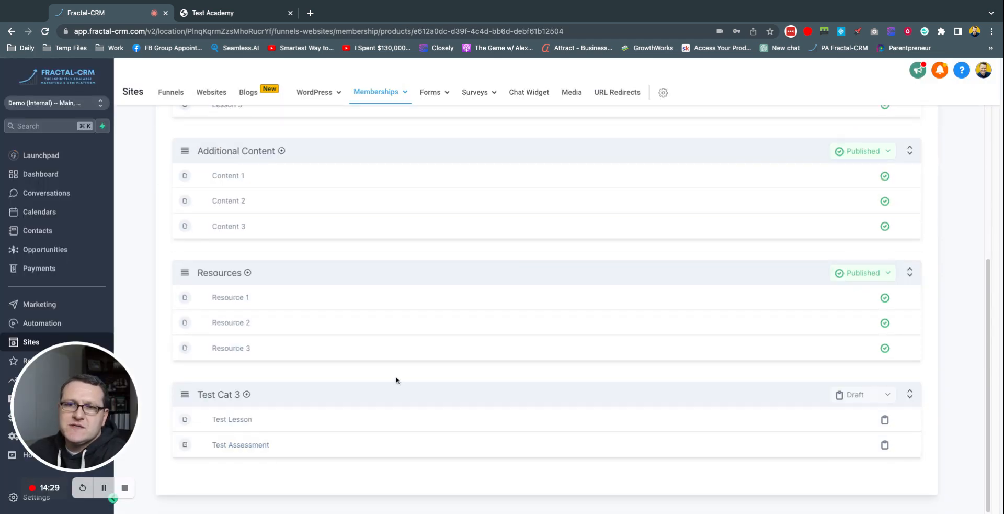
pyautogui.scroll(5, 394, 376)
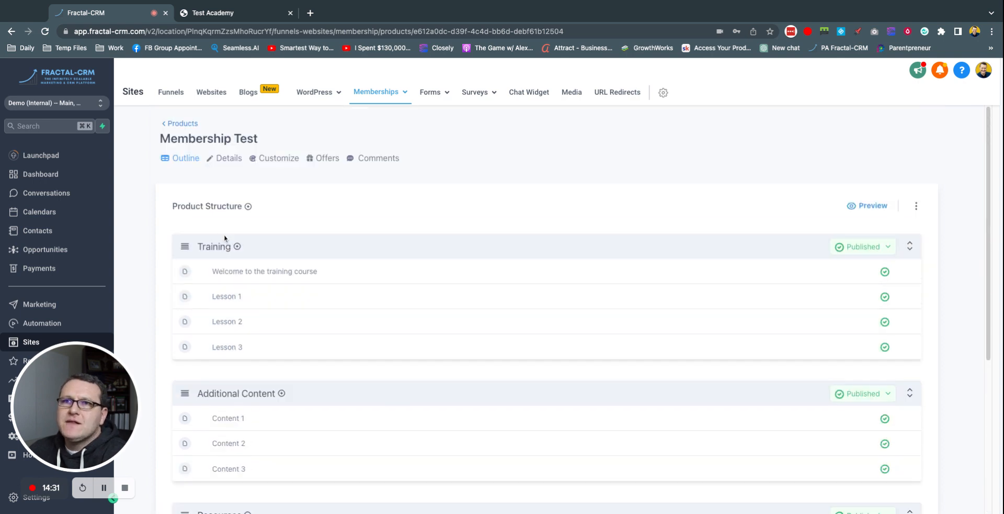
pyautogui.scroll(-2, 322, 268)
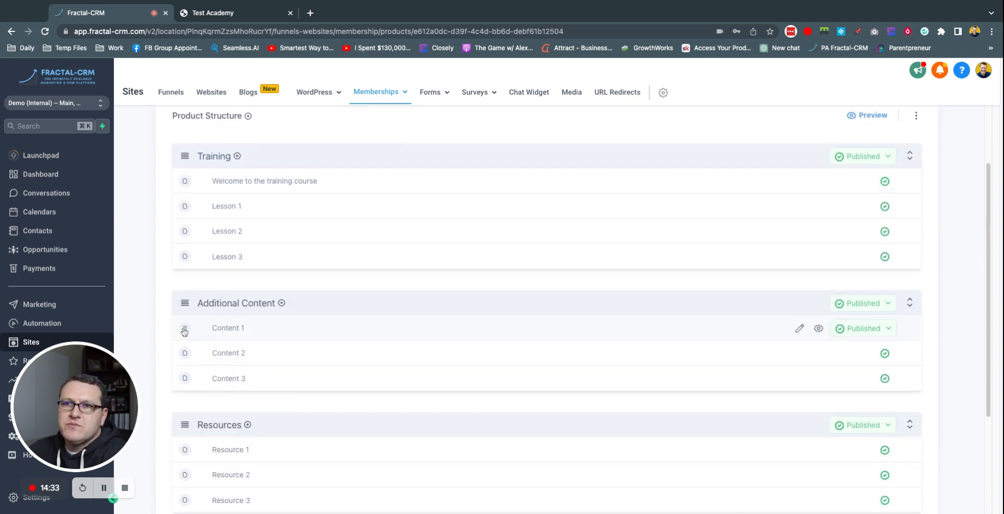
pyautogui.moveTo(183, 330)
pyautogui.mouseDown()
pyautogui.moveTo(187, 169)
pyautogui.moveTo(187, 451)
pyautogui.moveTo(187, 246)
pyautogui.moveTo(186, 314)
pyautogui.mouseUp()
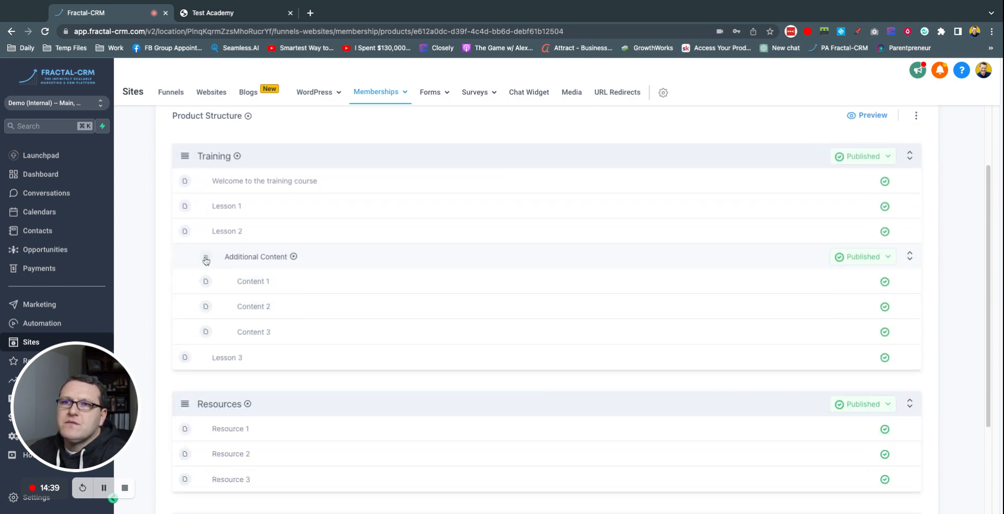
pyautogui.moveTo(206, 259); pyautogui.dragTo(206, 261)
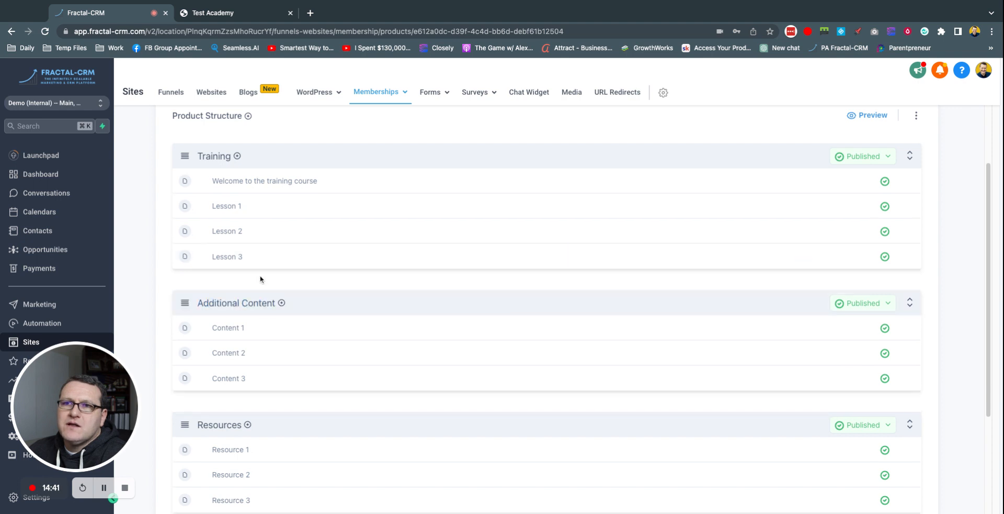
pyautogui.scroll(-2, 591, 322)
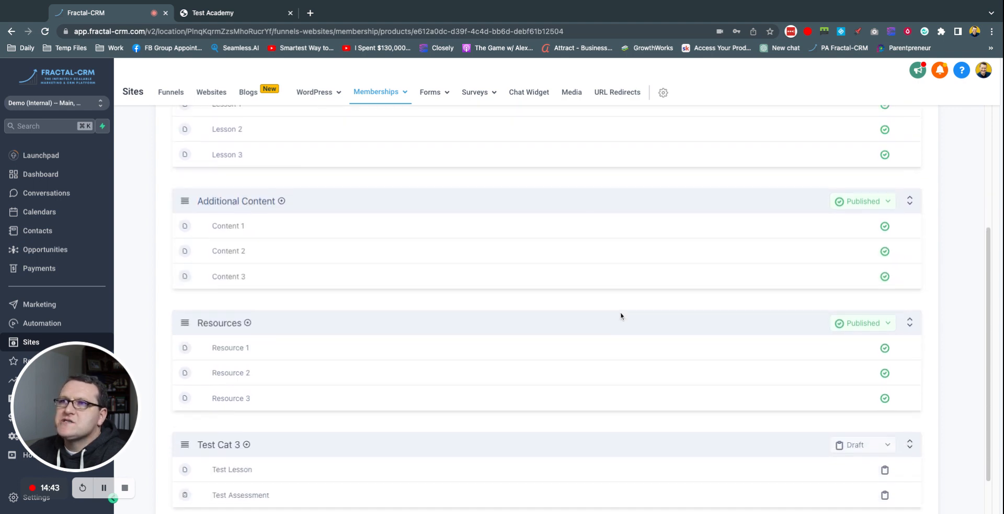
pyautogui.scroll(4, 621, 314)
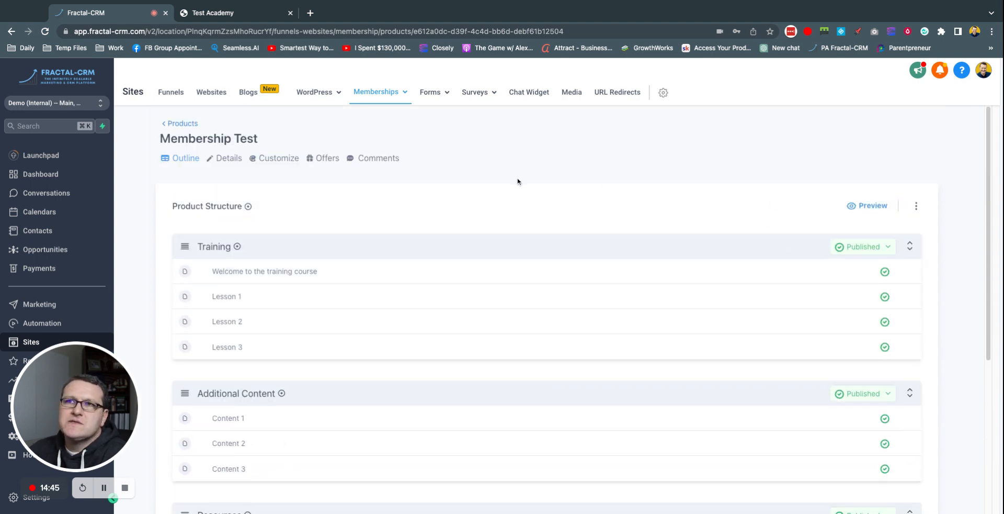
# - Examine the Library Sorting page for arranging products in the member library and return to the products list
pyautogui.moveTo(387, 100)
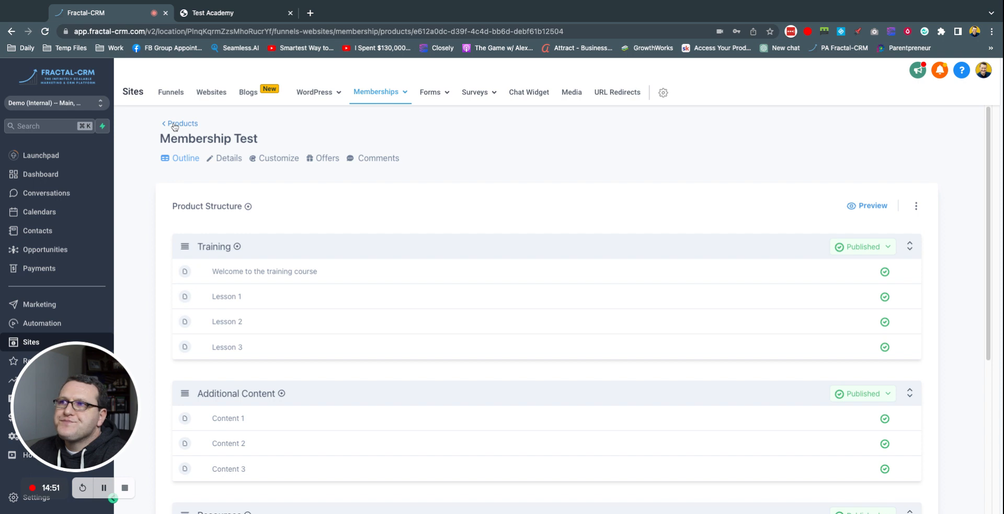
pyautogui.click(192, 126)
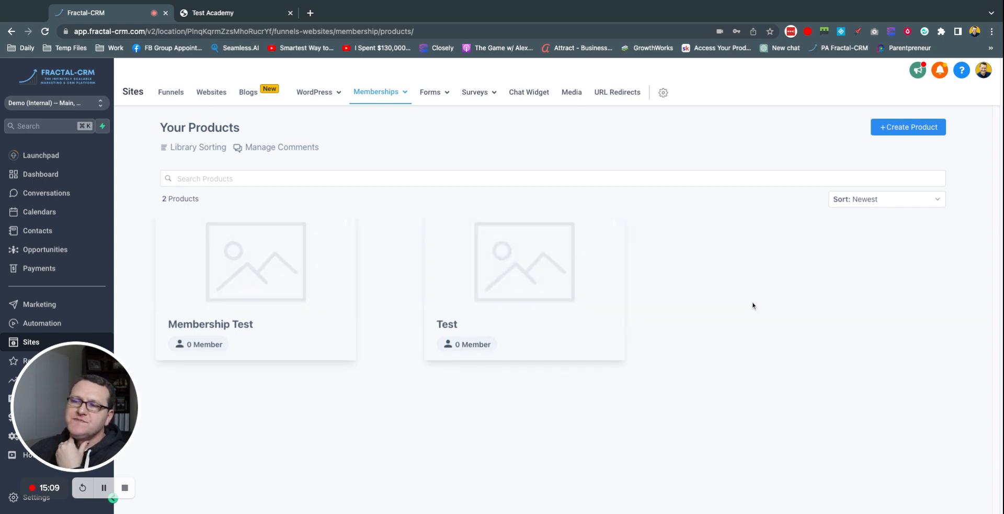
pyautogui.click(168, 149)
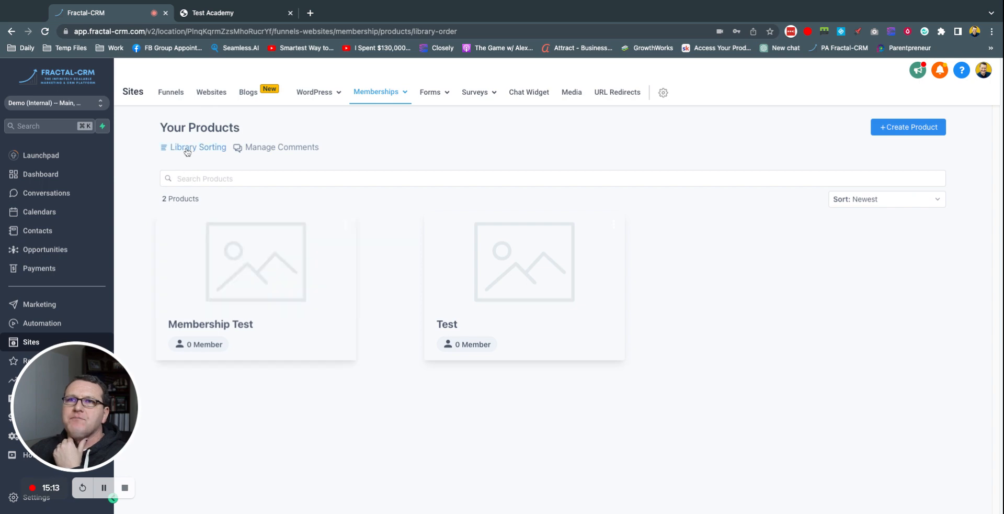
pyautogui.click(203, 269)
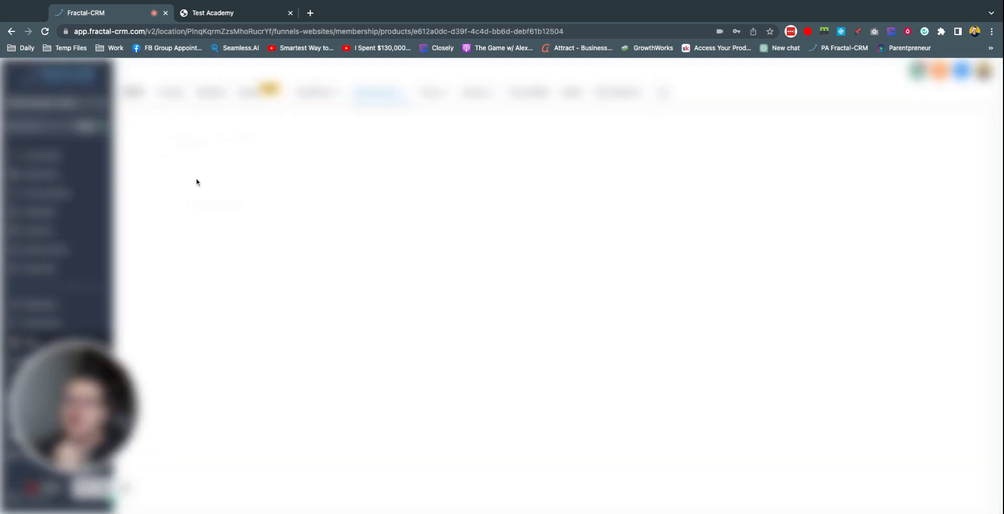
pyautogui.click(177, 130)
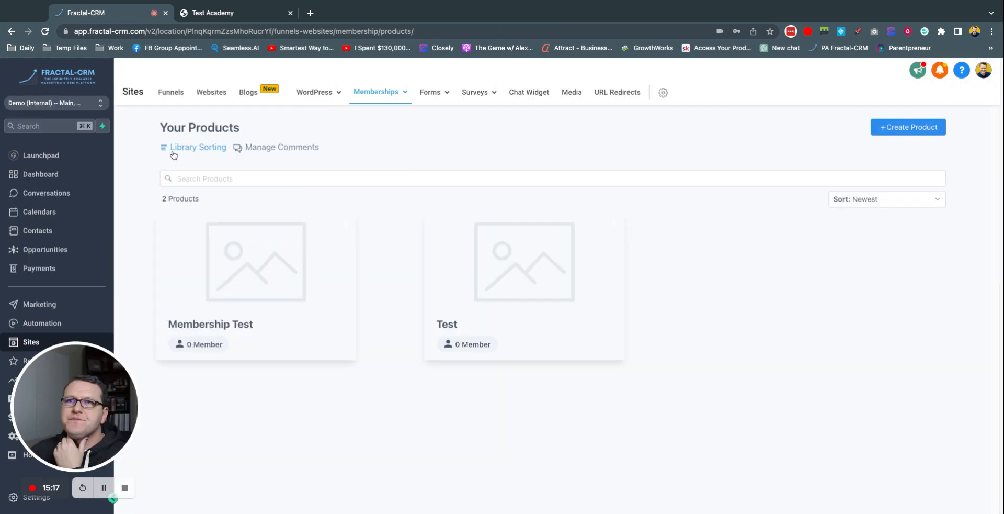
pyautogui.click(166, 147)
pyautogui.moveTo(240, 211)
pyautogui.mouseDown()
pyautogui.moveTo(249, 213)
pyautogui.moveTo(250, 250)
pyautogui.moveTo(250, 215)
pyautogui.moveTo(241, 213)
pyautogui.mouseUp()
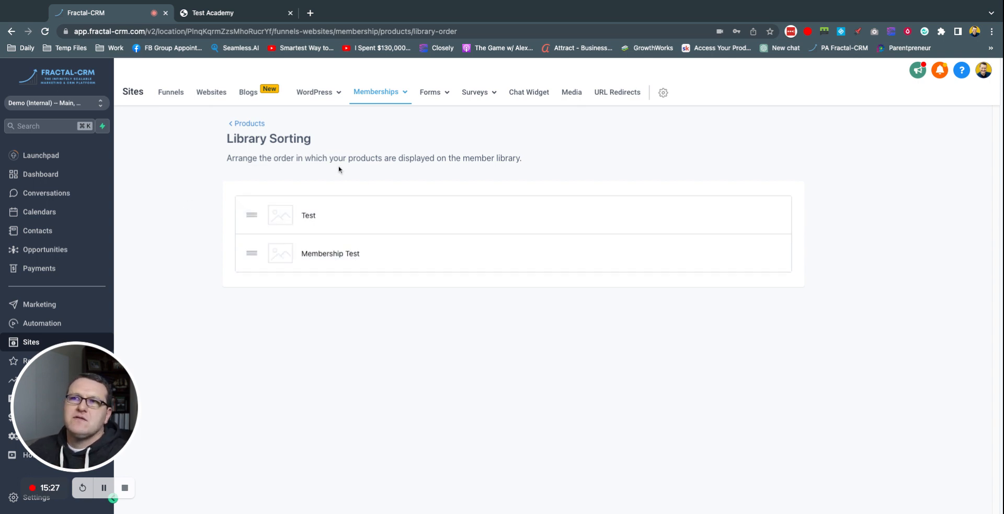
pyautogui.moveTo(293, 159); pyautogui.dragTo(465, 159)
pyautogui.click(485, 155)
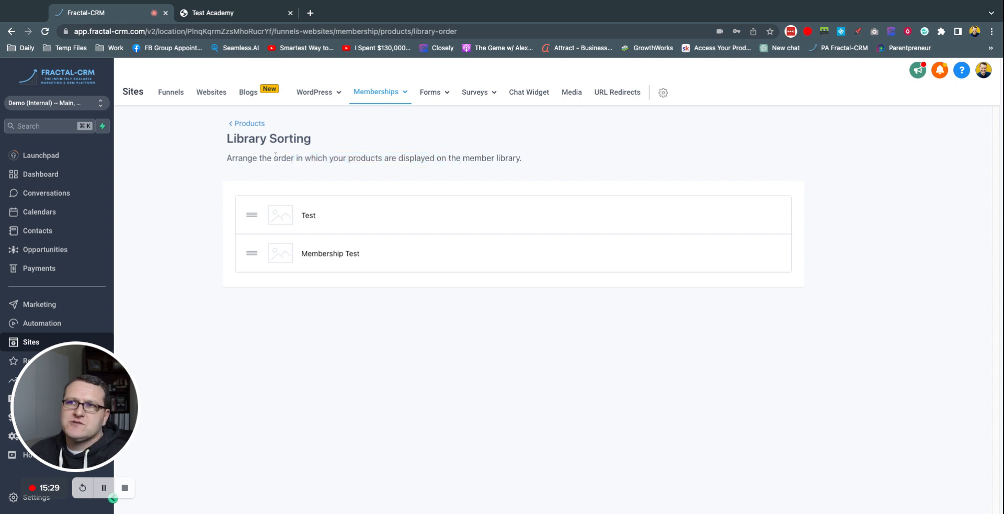
pyautogui.click(247, 125)
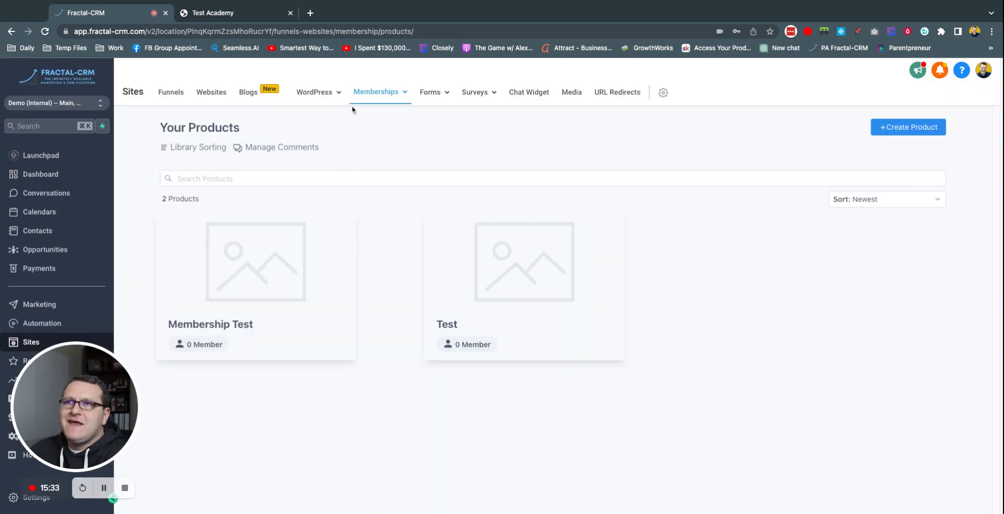
# - Start a new membership offer and title it Test Offer
pyautogui.click(374, 152)
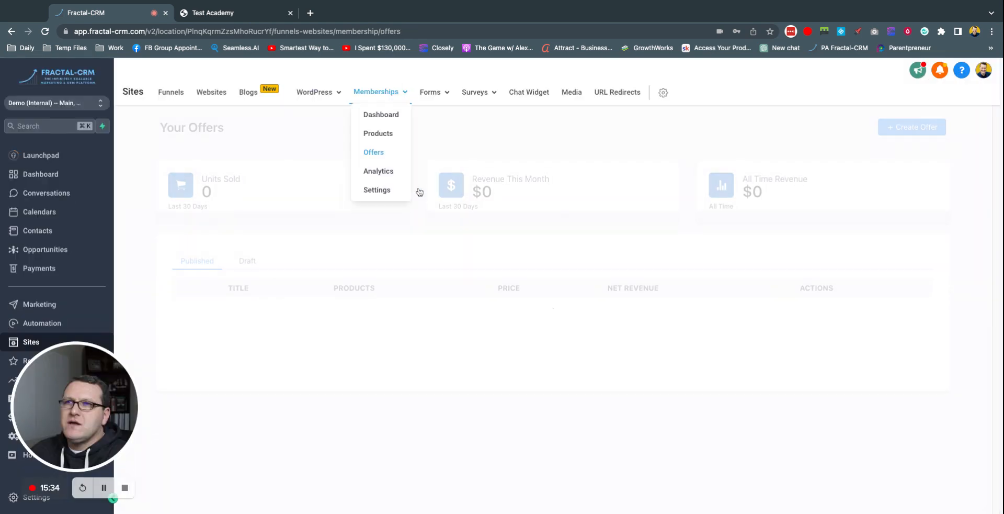
pyautogui.click(905, 129)
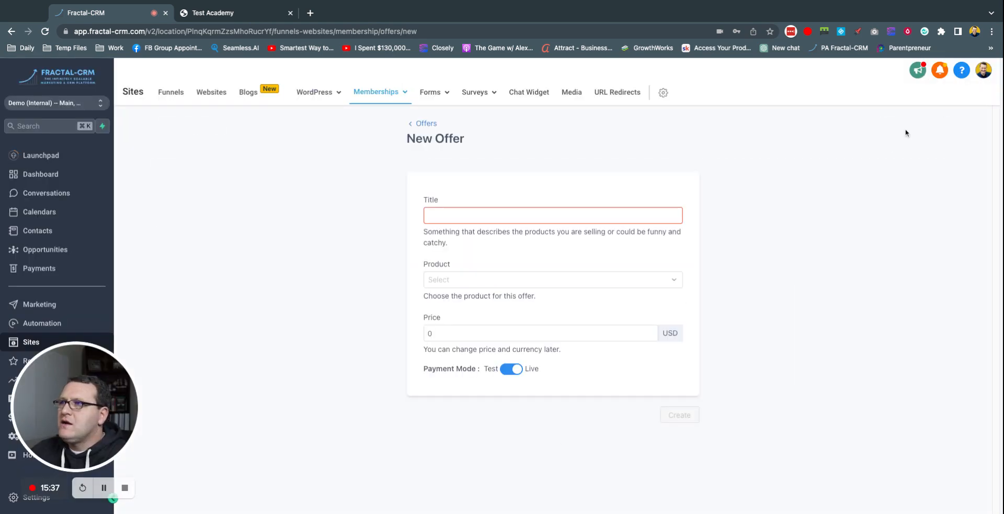
pyautogui.click(449, 219)
pyautogui.write('T')
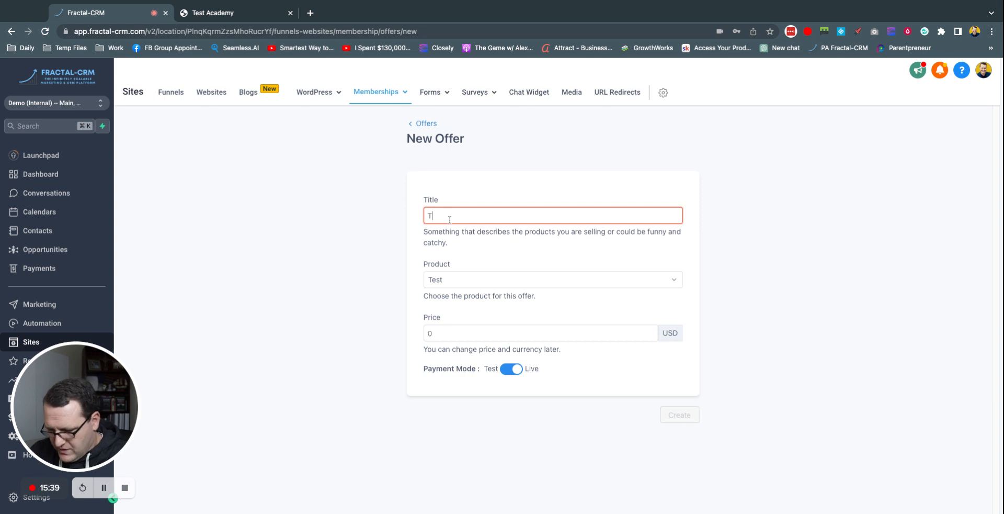
pyautogui.write('est Offer')
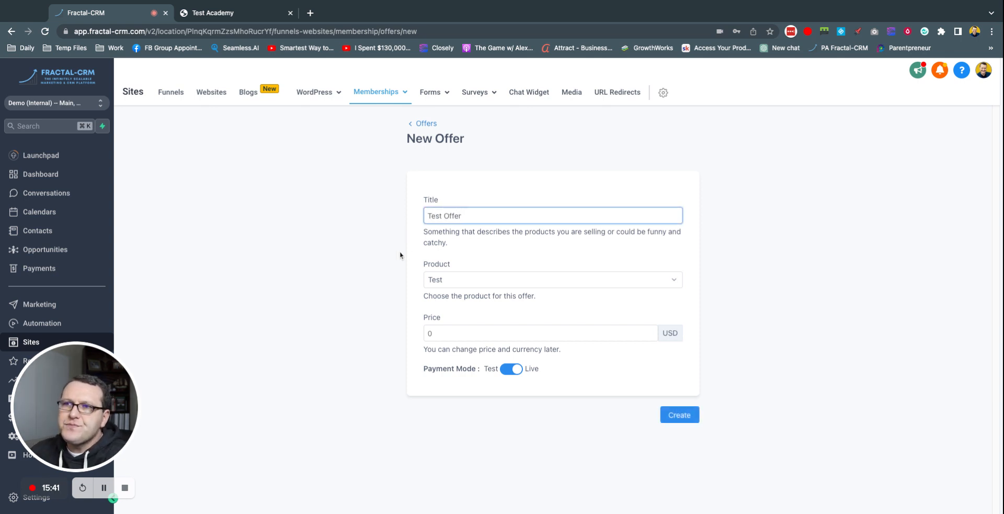
pyautogui.click(465, 247)
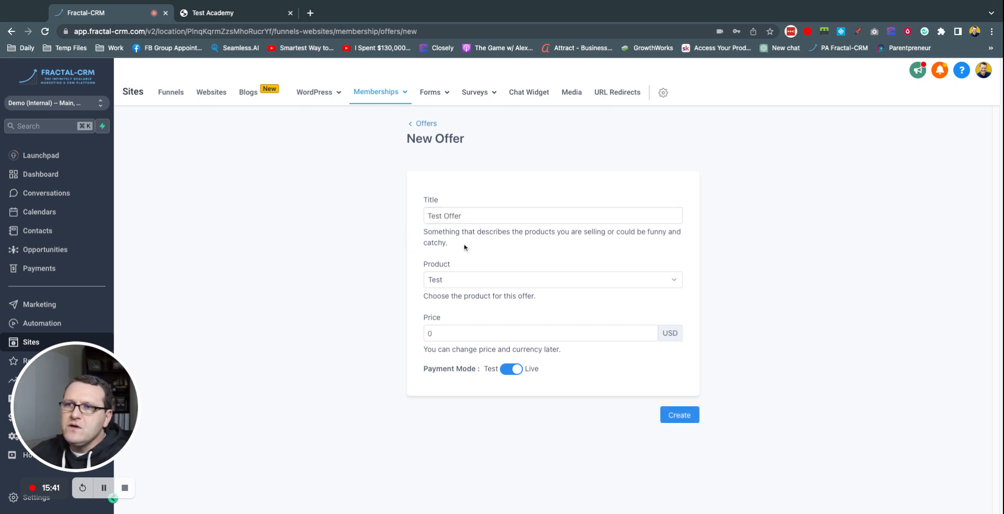
# - Choose Membership Test as the offer's product, set the price to 97 USD, and create the offer
pyautogui.click(468, 278)
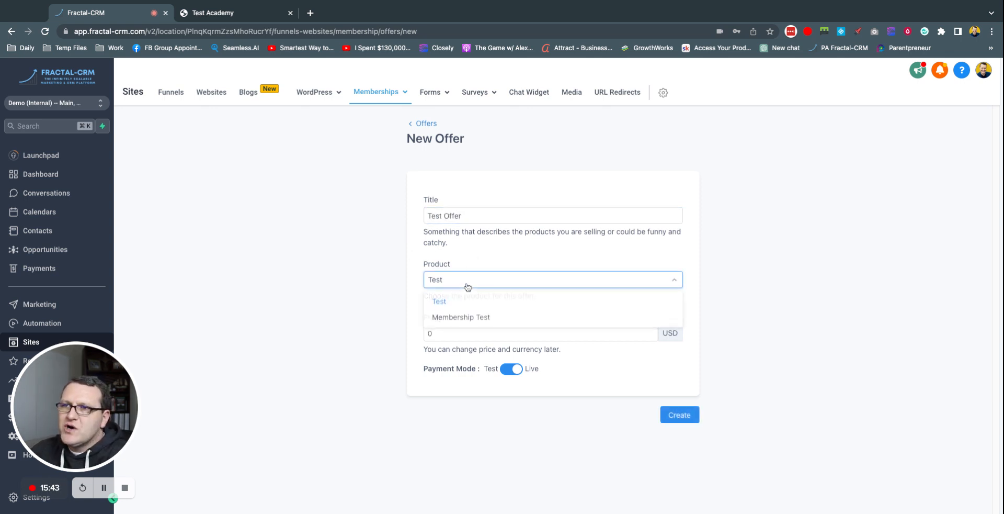
pyautogui.click(457, 319)
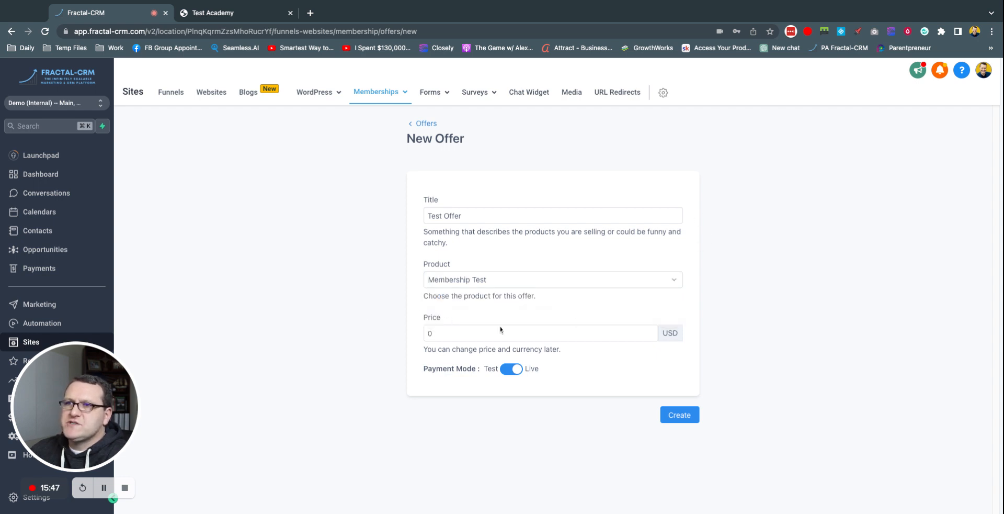
pyautogui.click(478, 332)
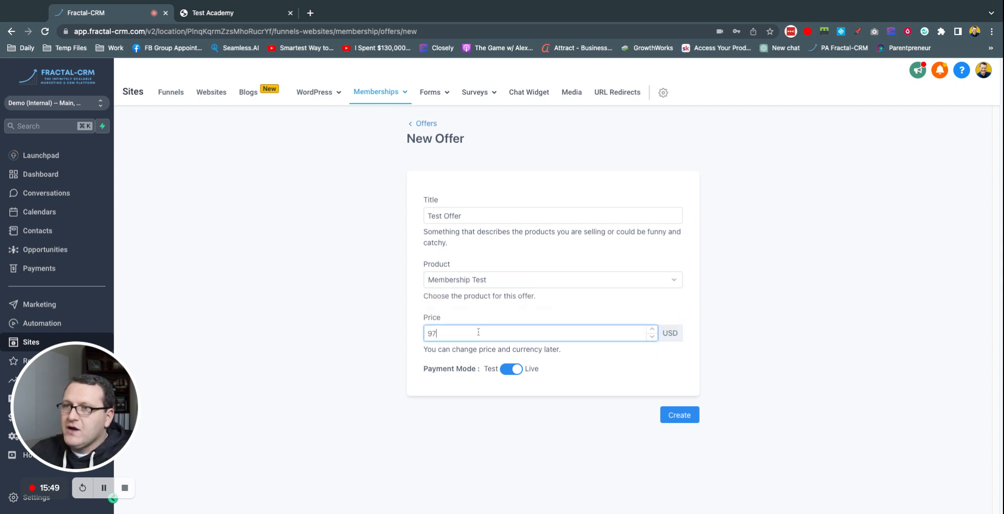
pyautogui.click(395, 348)
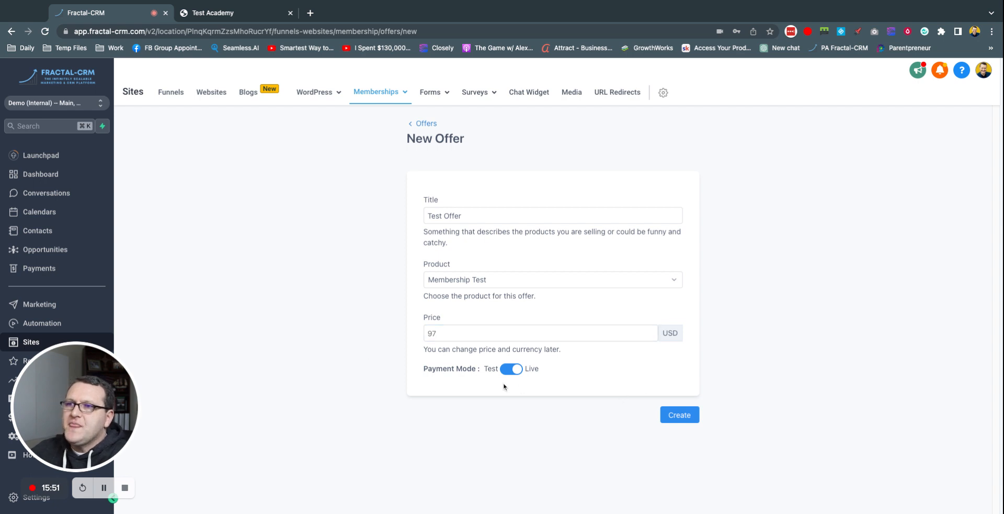
pyautogui.click(679, 415)
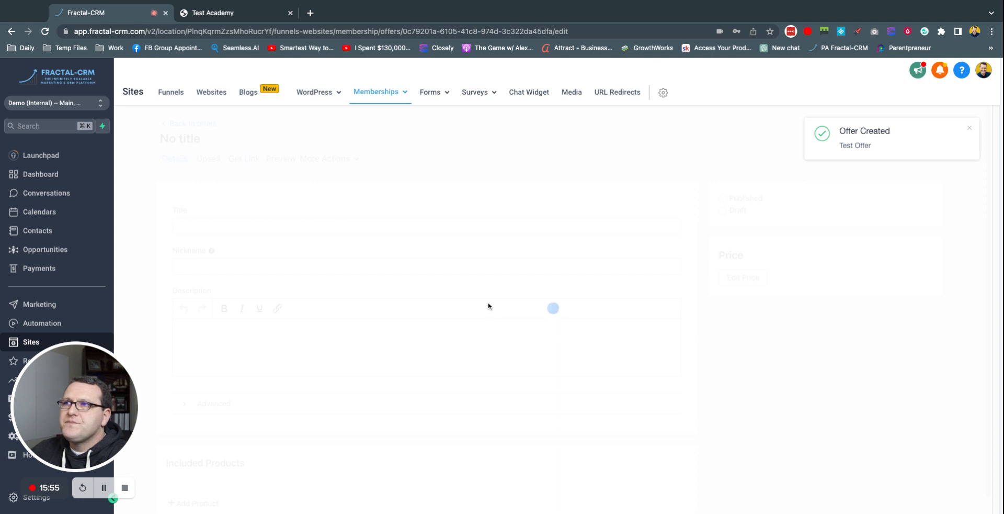
pyautogui.click(971, 131)
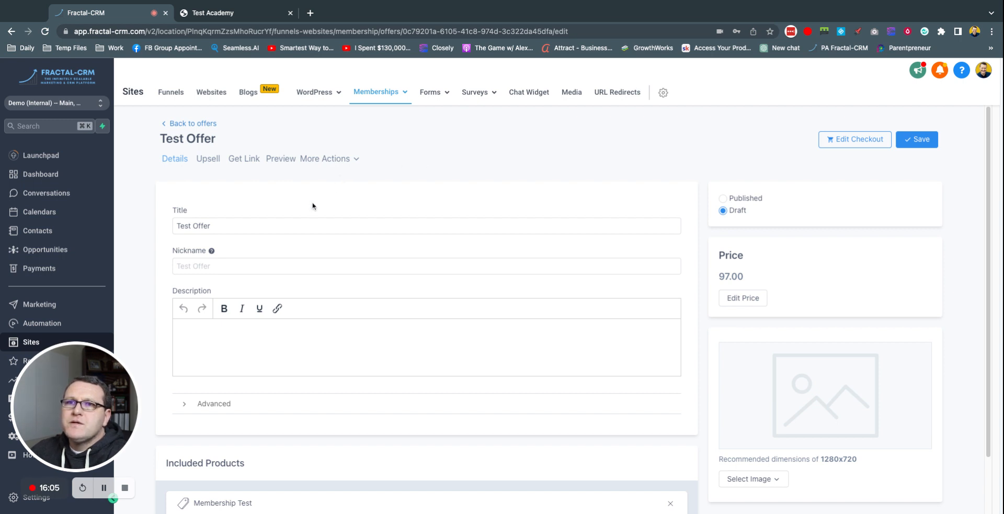
# - Open the Test Offer's checkout editor, look through the Offer Details settings, and get the offer's link
pyautogui.moveTo(76, 369); pyautogui.dragTo(916, 406)
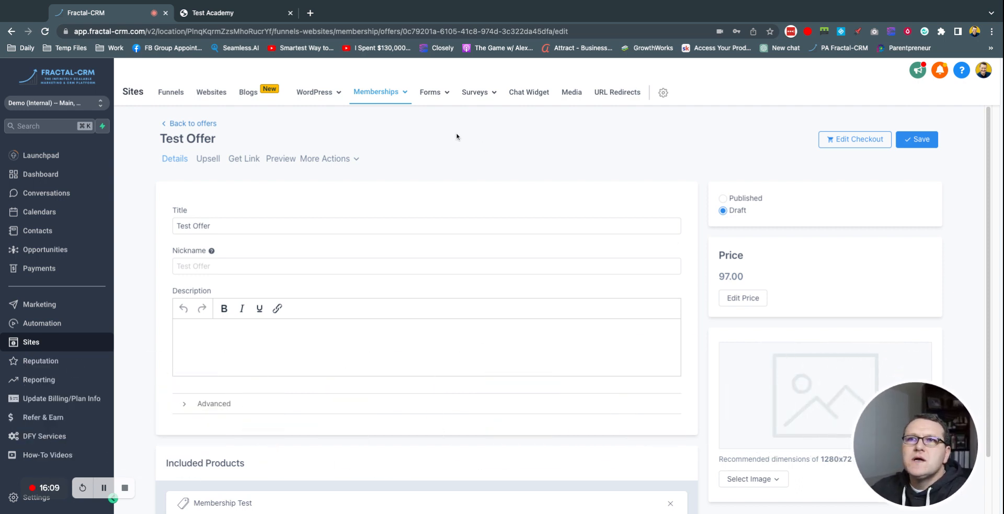
pyautogui.click(857, 140)
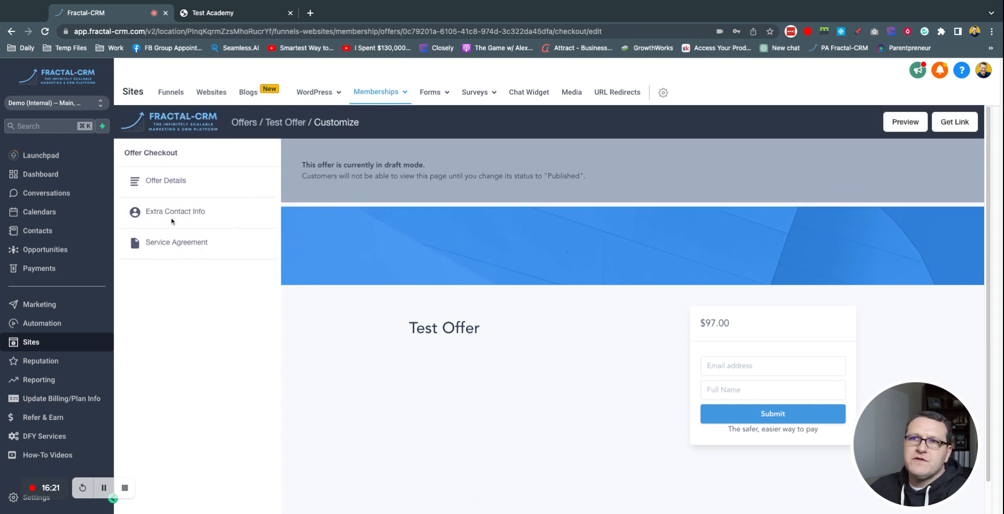
pyautogui.click(166, 183)
pyautogui.scroll(-2, 196, 304)
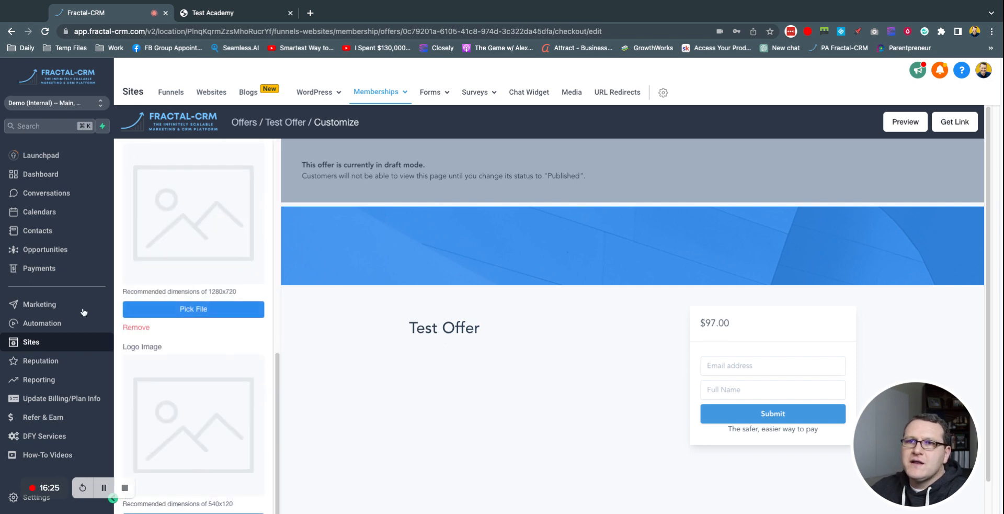
pyautogui.scroll(3, 201, 293)
pyautogui.click(139, 153)
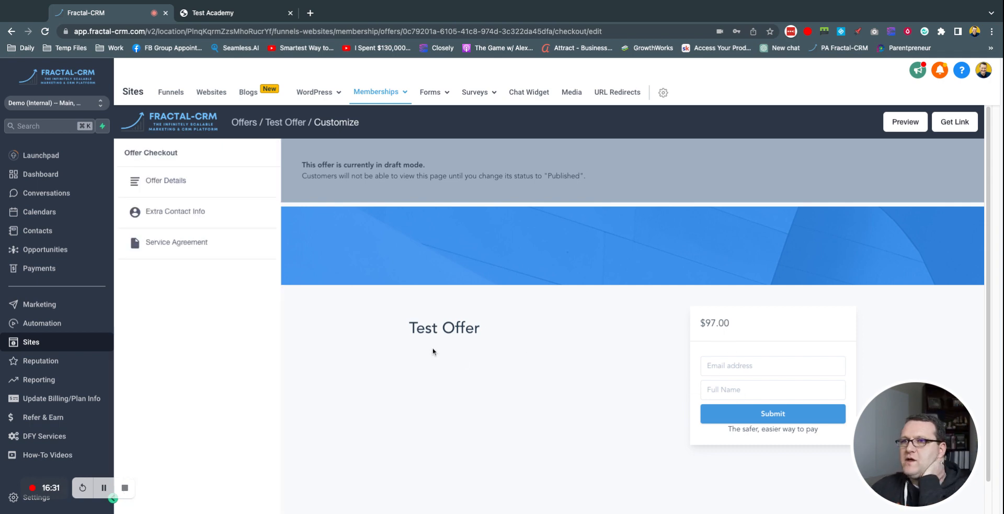
pyautogui.click(947, 124)
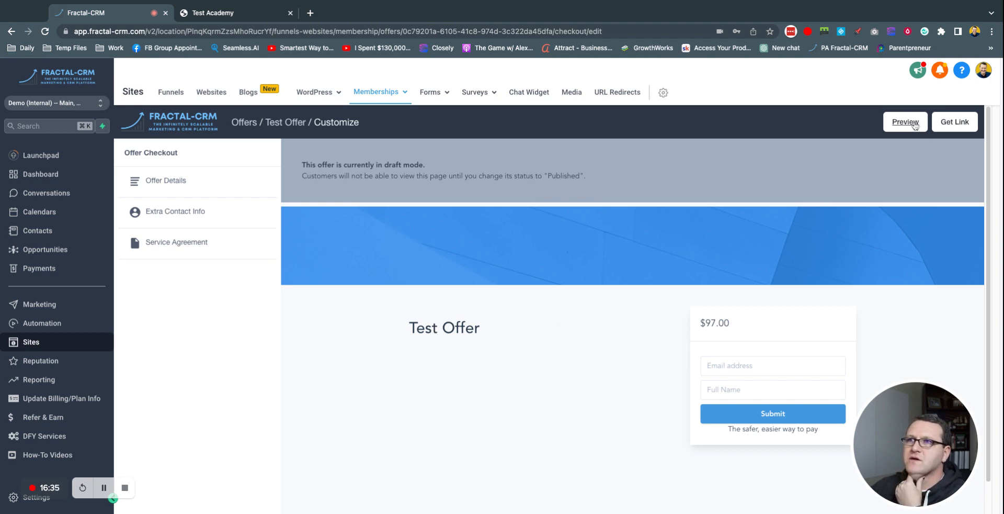
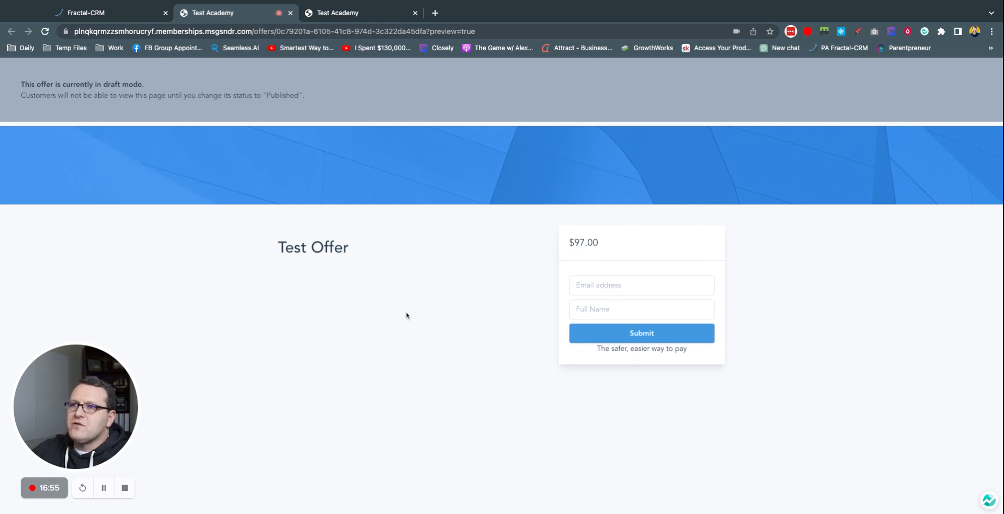
# - Close the offer preview and look through the available templates for a new automation workflow
pyautogui.click(290, 13)
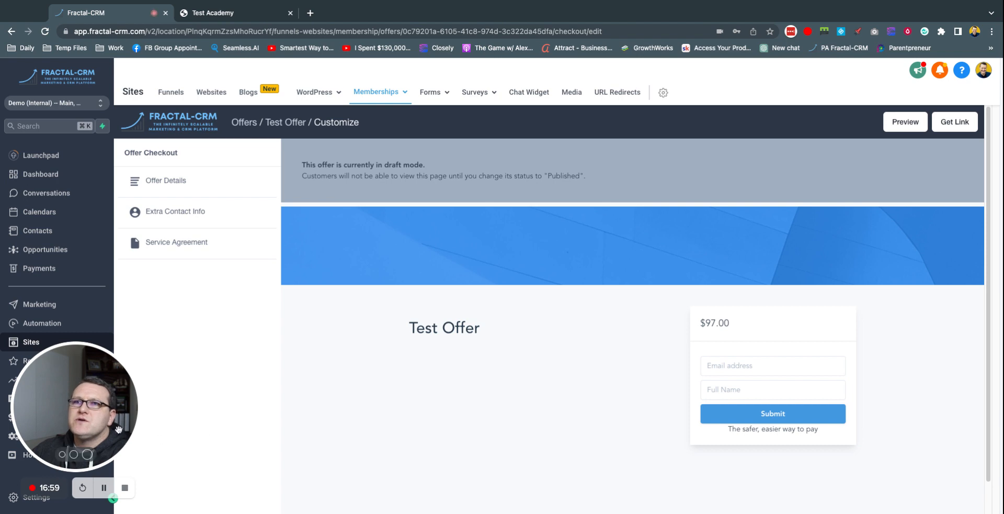
pyautogui.moveTo(73, 384); pyautogui.dragTo(449, 375)
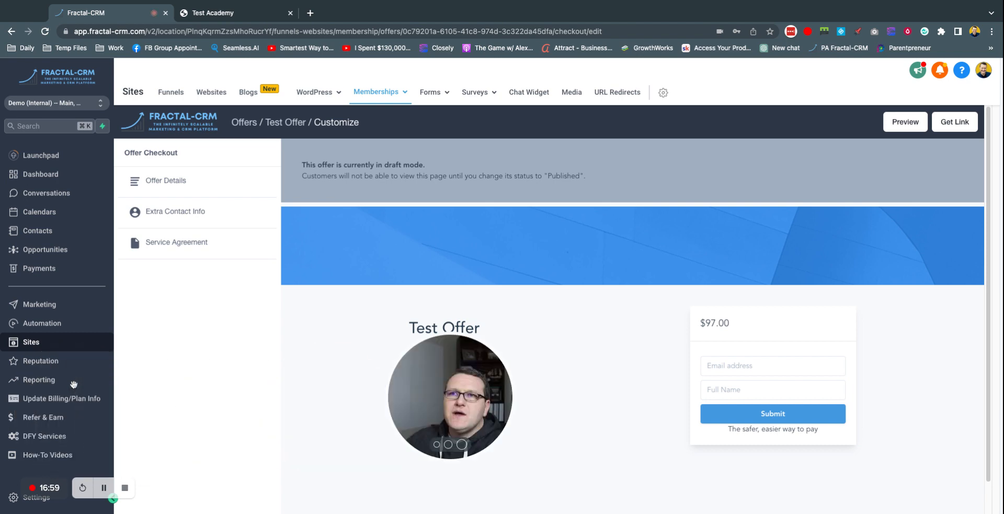
pyautogui.click(50, 329)
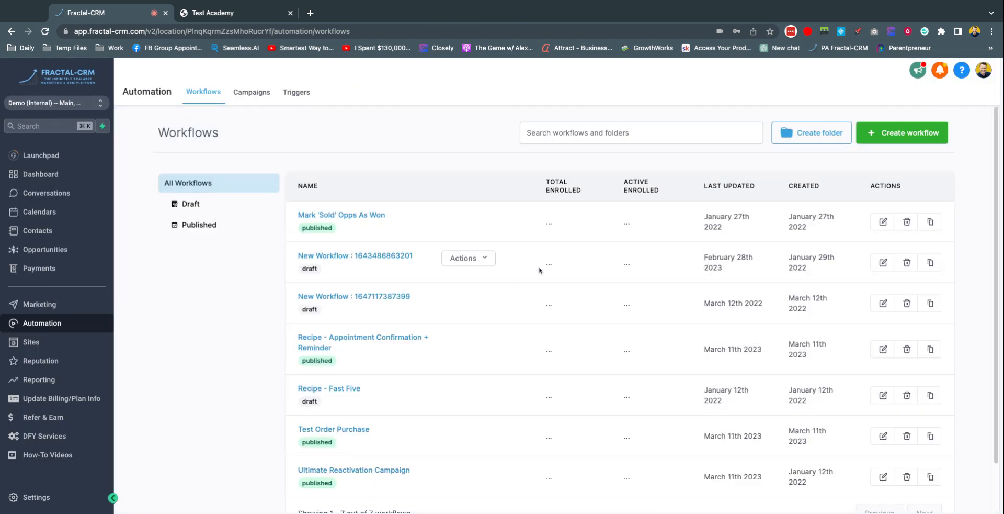
pyautogui.click(905, 135)
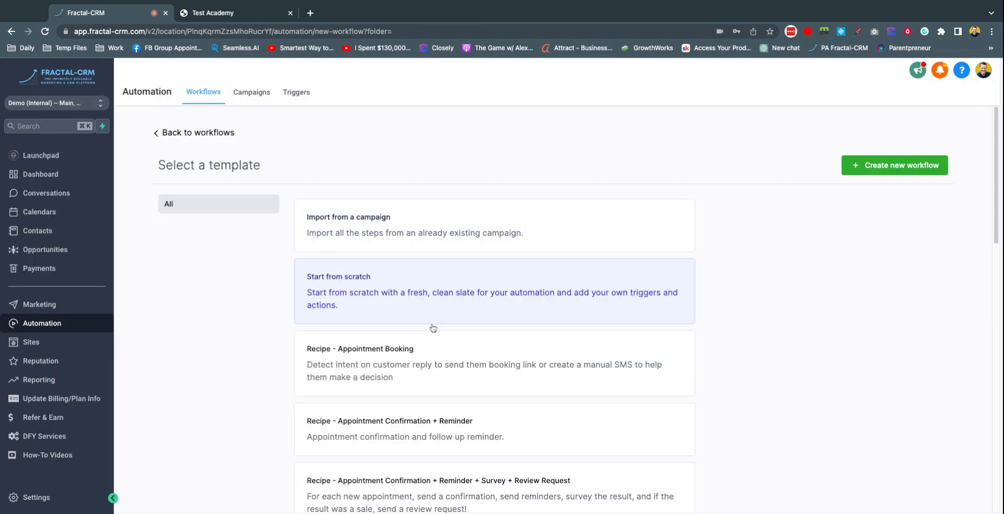
pyautogui.scroll(-5, 680, 277)
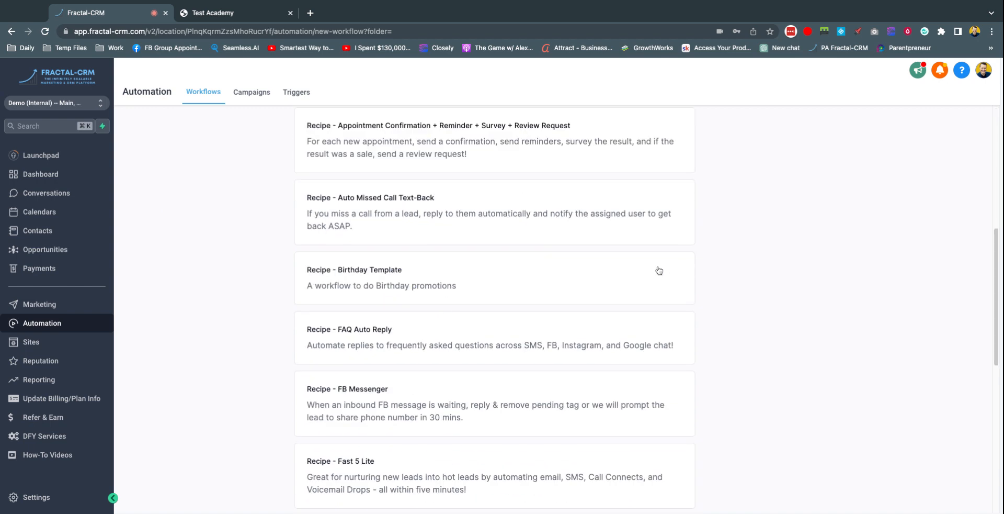
pyautogui.scroll(-6, 661, 270)
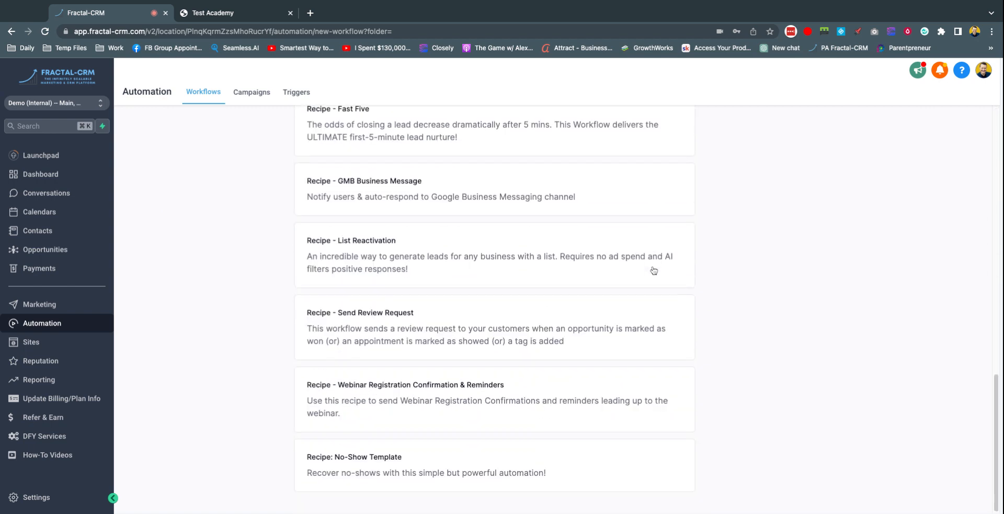
pyautogui.scroll(3, 654, 270)
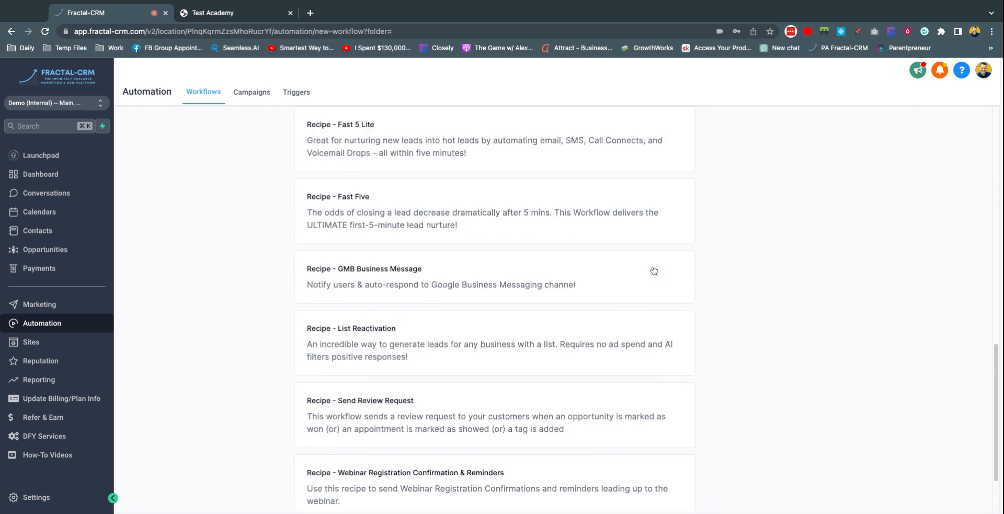
pyautogui.scroll(5, 654, 270)
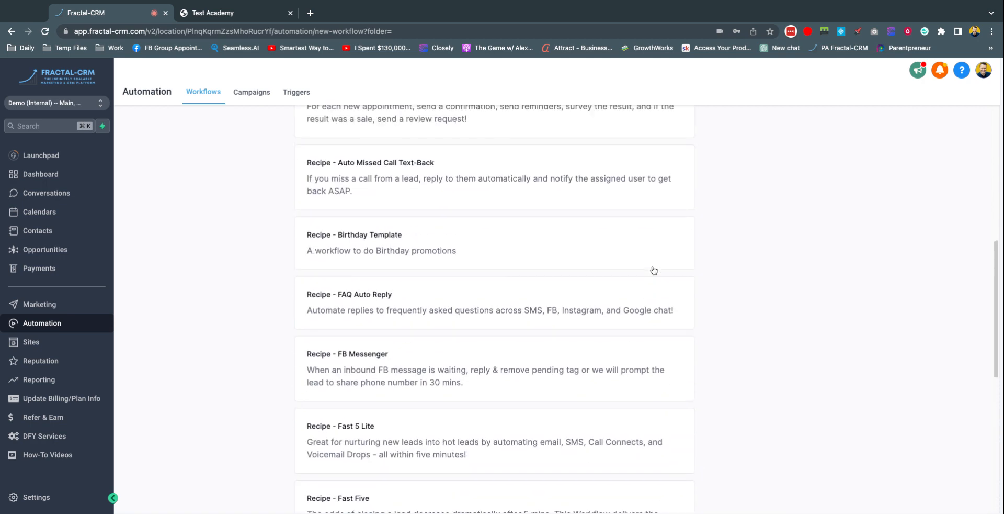
pyautogui.scroll(4, 653, 271)
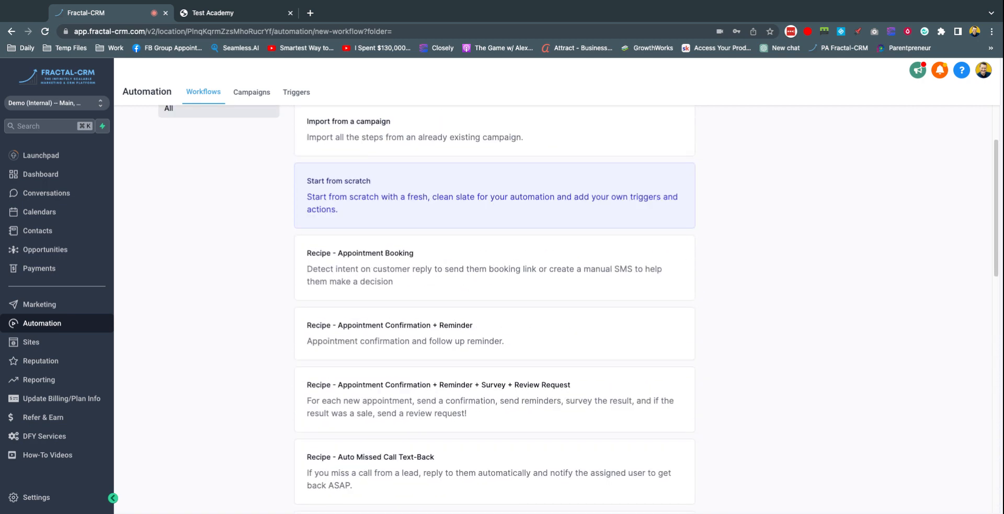
pyautogui.scroll(2, 822, 283)
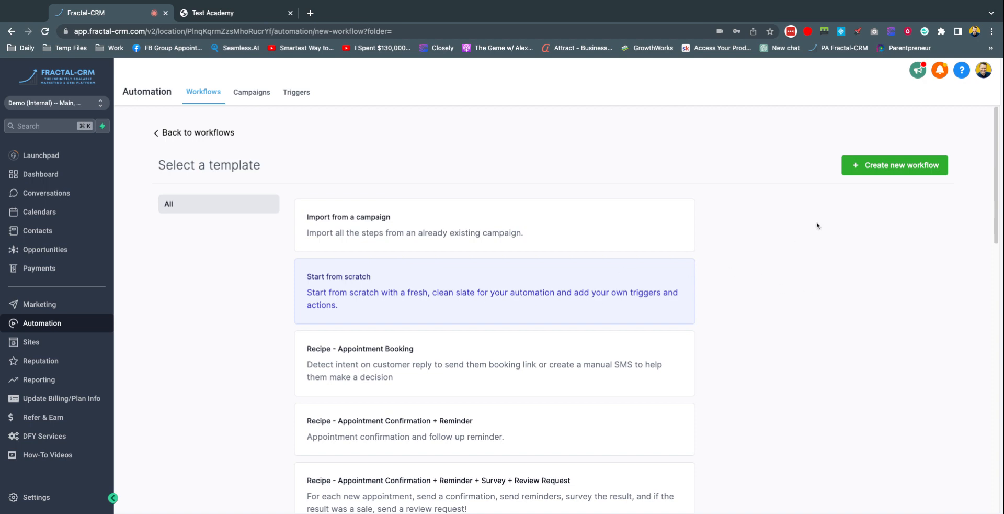
# - Create a new workflow and choose Order Form Submission as its trigger
pyautogui.click(902, 174)
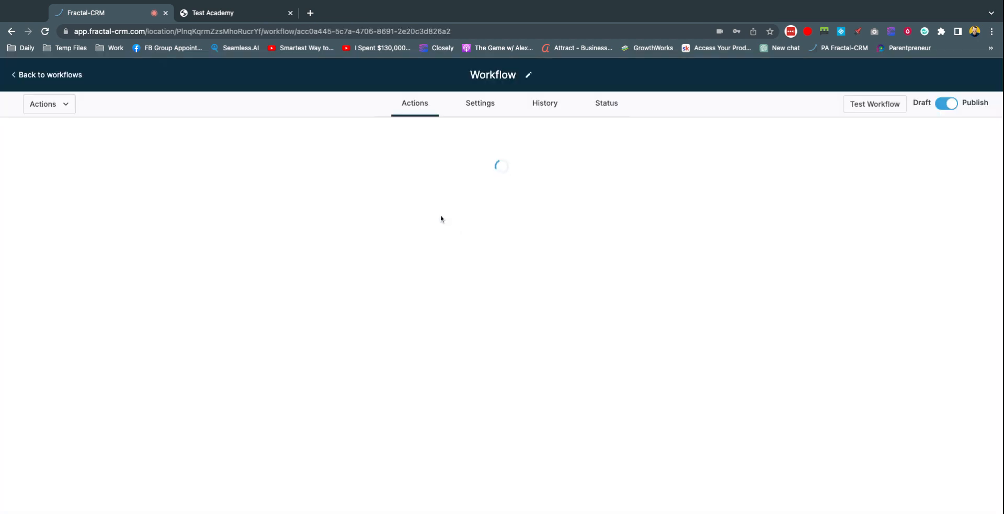
pyautogui.click(521, 170)
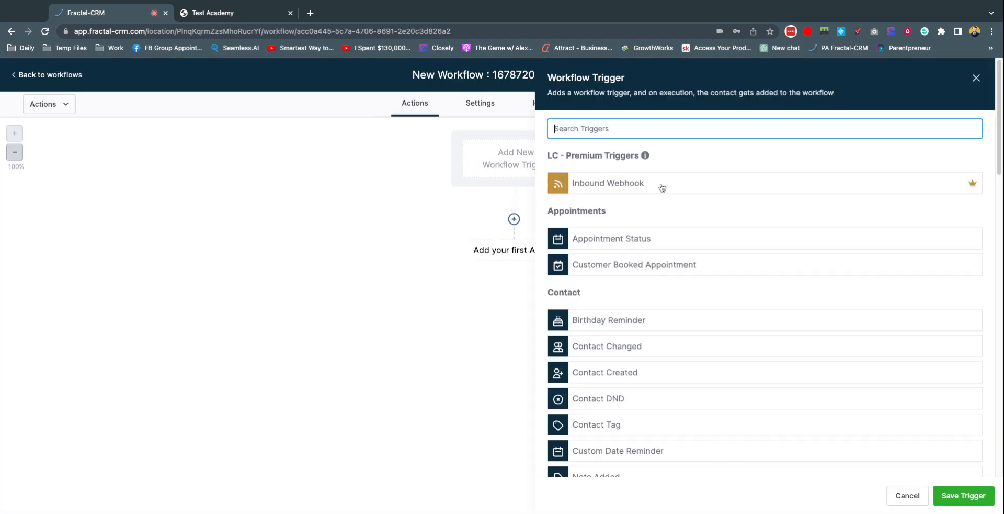
pyautogui.write('order')
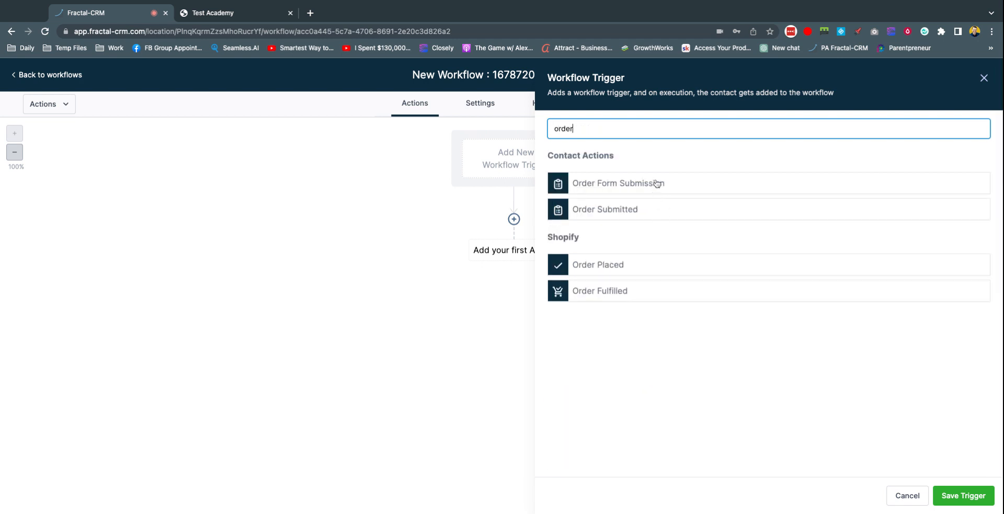
pyautogui.click(657, 184)
# - Add a trigger filter that limits the submission type to Sale
pyautogui.click(576, 241)
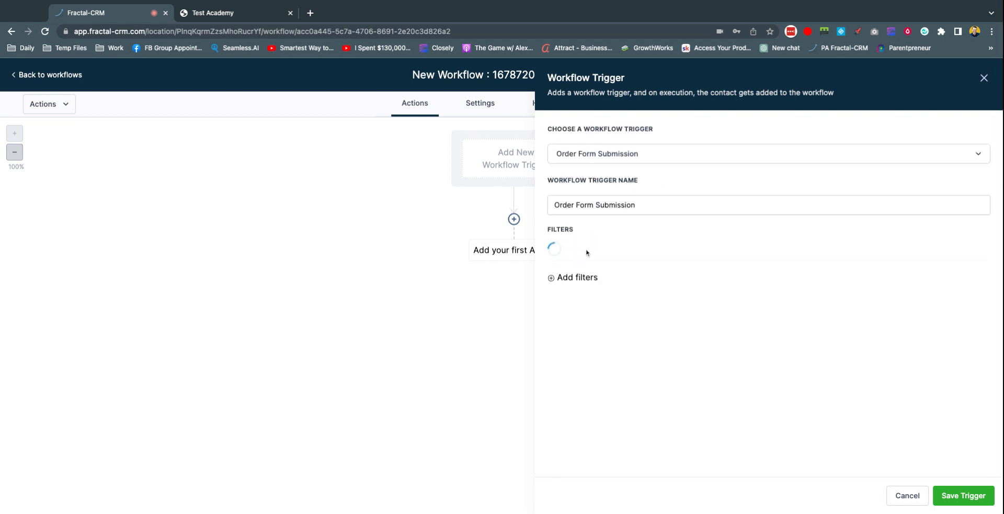
pyautogui.click(639, 255)
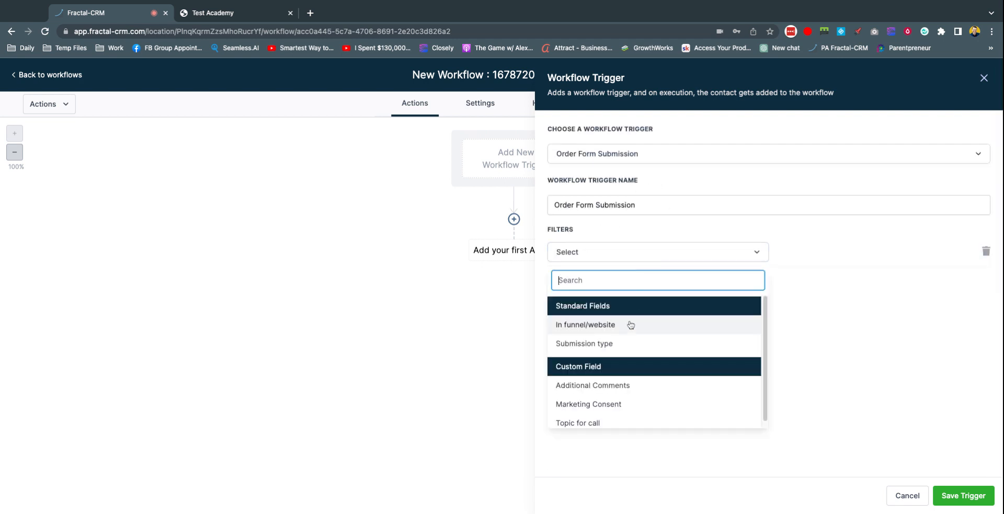
pyautogui.click(618, 344)
pyautogui.click(807, 257)
pyautogui.click(788, 337)
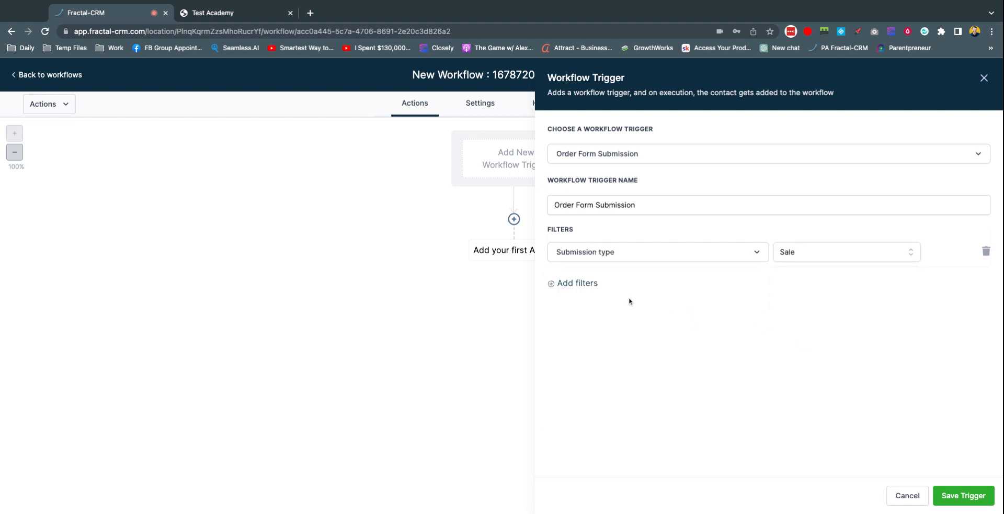
# - Add a second trigger filter restricting the funnel/website to Test Funnel
pyautogui.click(583, 285)
pyautogui.click(605, 291)
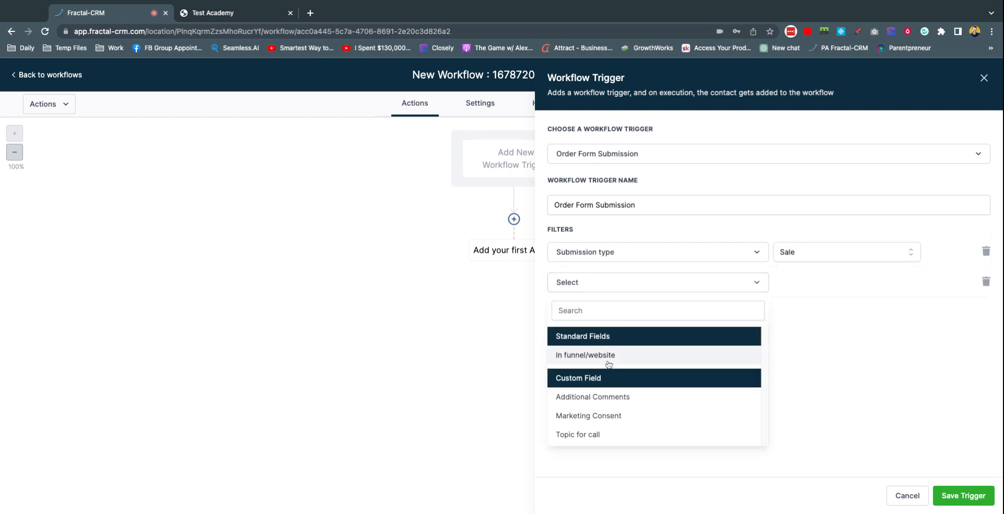
pyautogui.click(604, 356)
pyautogui.click(799, 283)
pyautogui.click(801, 350)
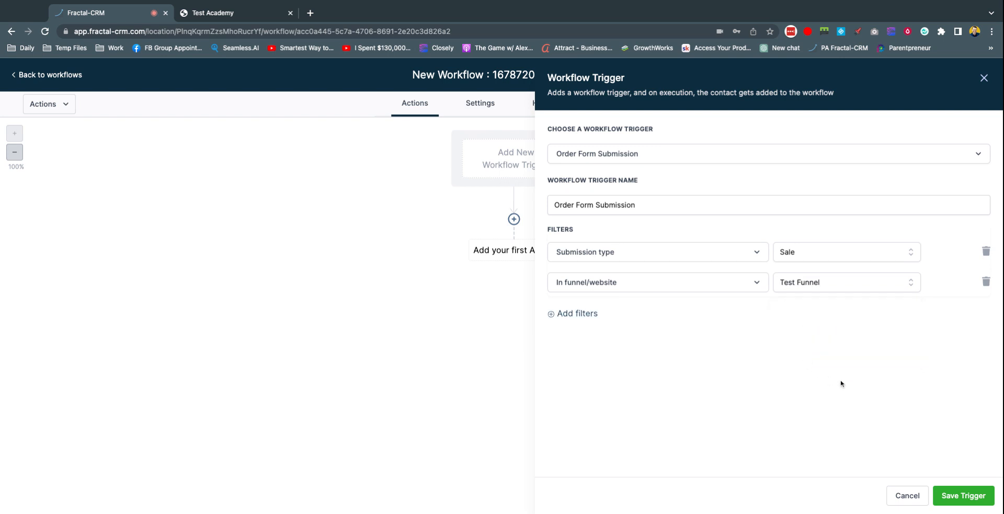
pyautogui.click(578, 313)
pyautogui.click(595, 313)
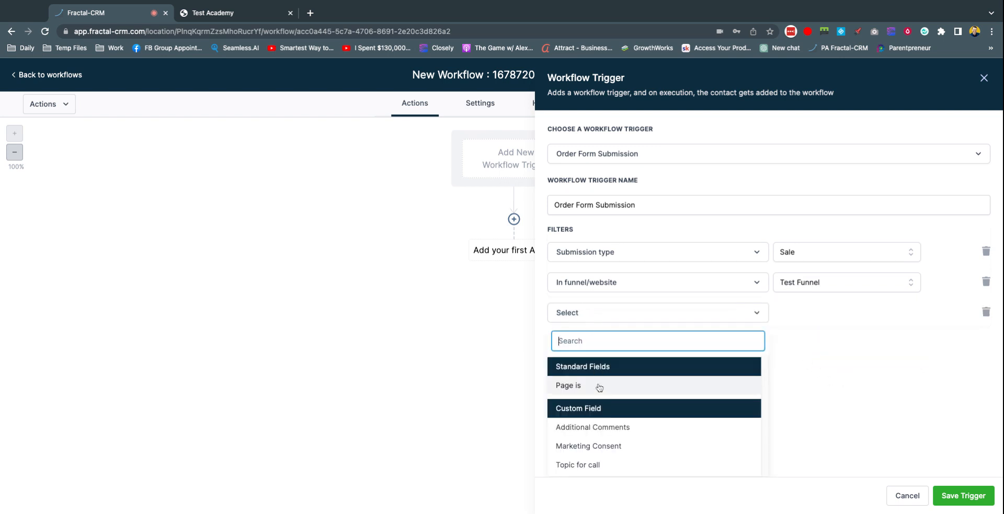
pyautogui.click(763, 358)
pyautogui.click(987, 312)
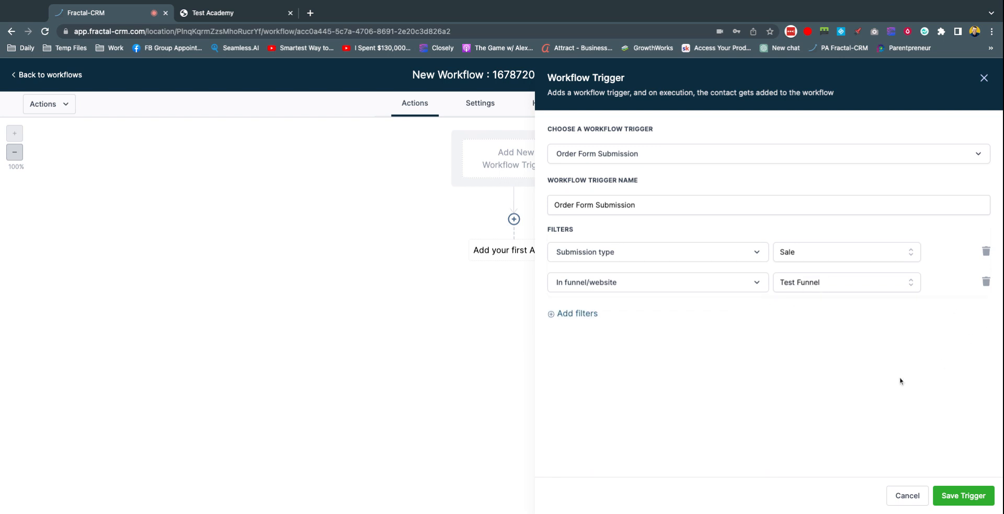
# - Save the Order Form Submission trigger with its two filters
pyautogui.click(963, 495)
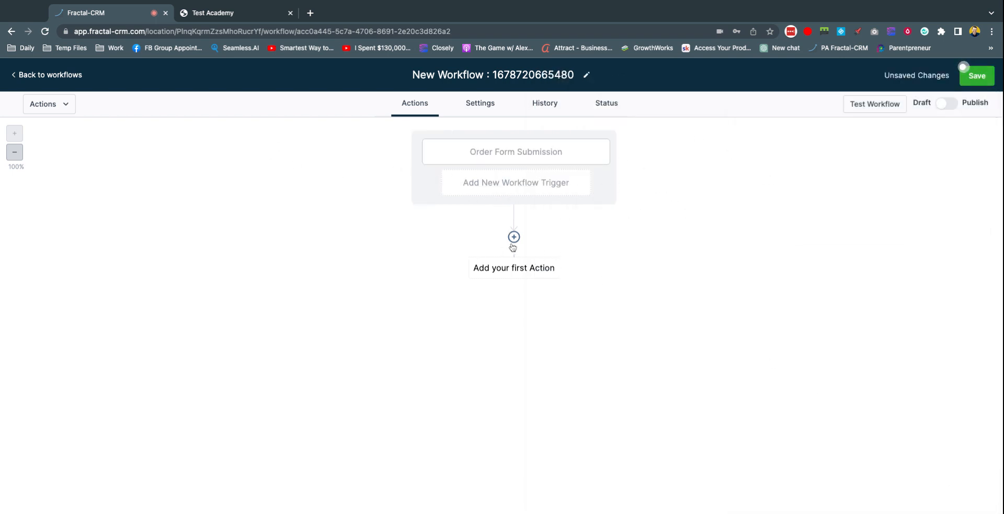
# - Try to add a Membership Grant Offer action to the workflow and select its offer
pyautogui.click(516, 277)
pyautogui.write('mem')
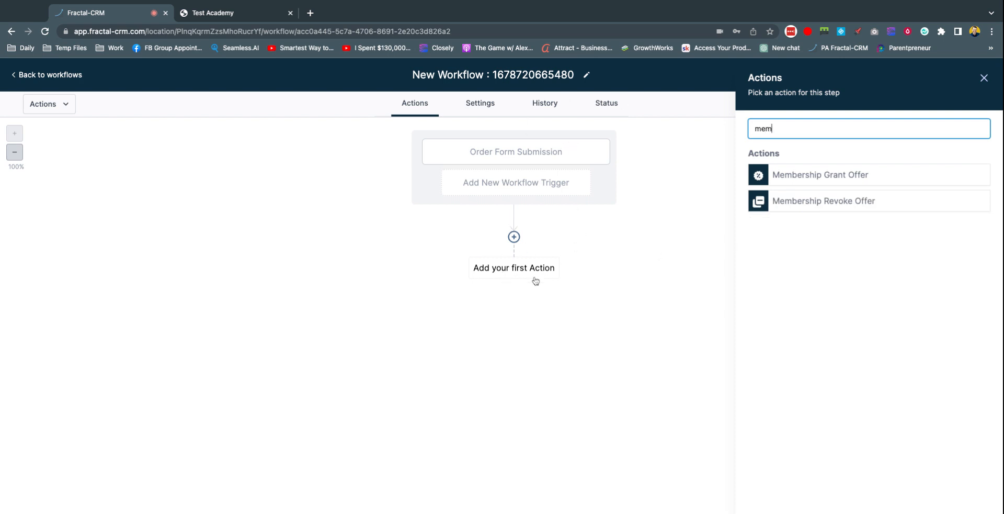
pyautogui.click(871, 284)
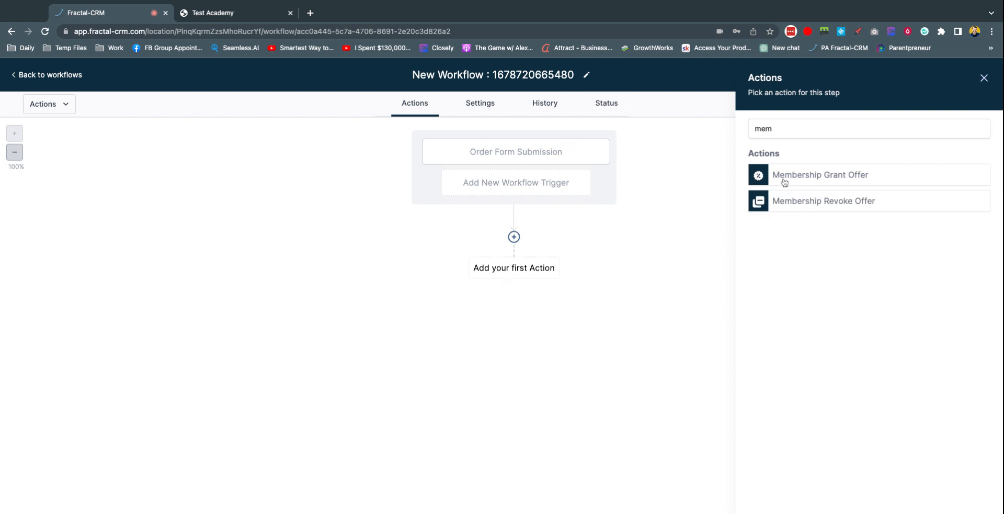
pyautogui.click(838, 179)
pyautogui.click(794, 194)
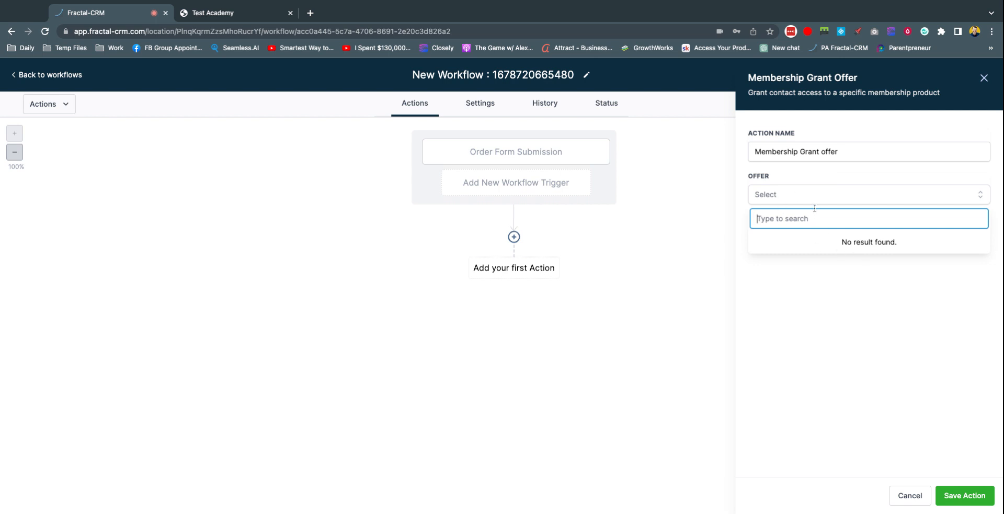
pyautogui.click(828, 290)
pyautogui.click(826, 202)
pyautogui.click(871, 294)
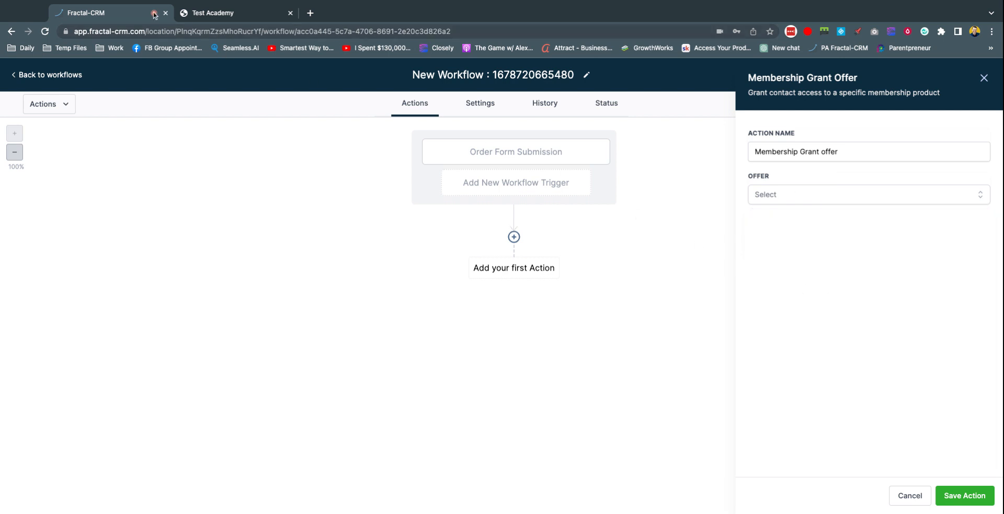
pyautogui.click(909, 495)
# - Save the workflow and return to the workflows list
pyautogui.click(971, 83)
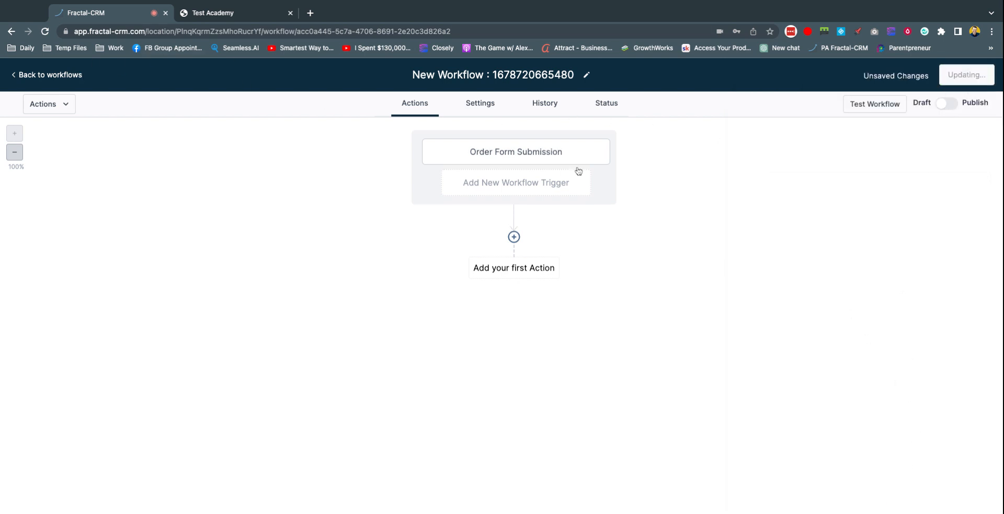
pyautogui.click(66, 76)
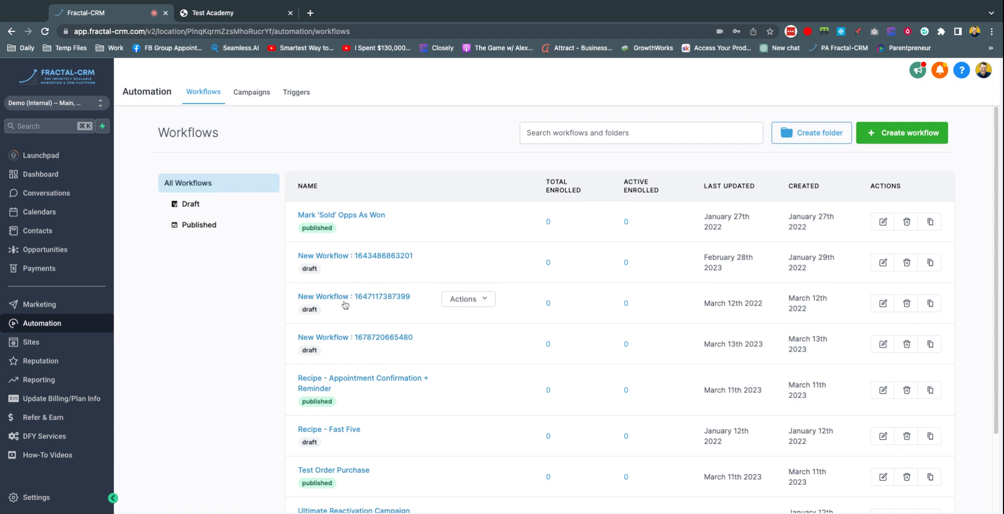
# - Start another offer in the Memberships offers area under Sites and title it Test Offer
pyautogui.click(37, 344)
pyautogui.moveTo(376, 93)
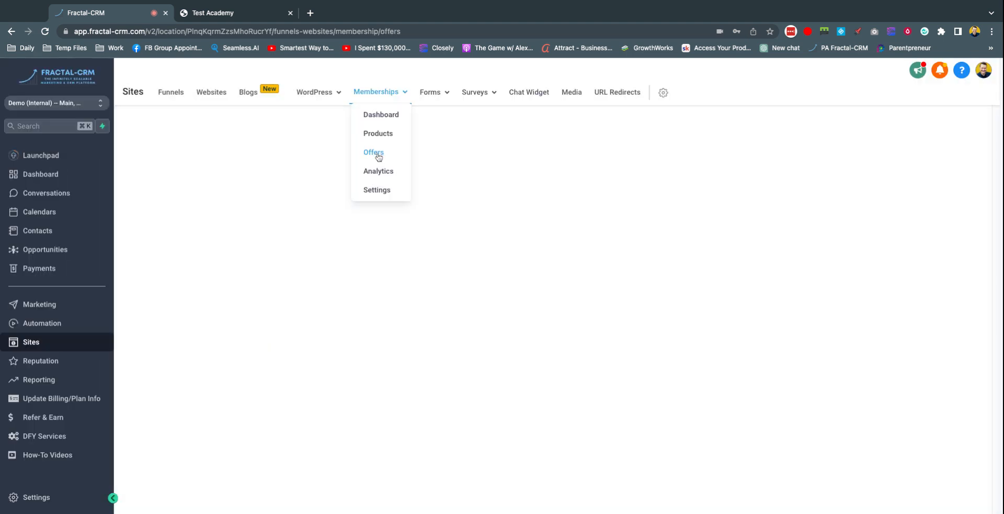
pyautogui.click(377, 153)
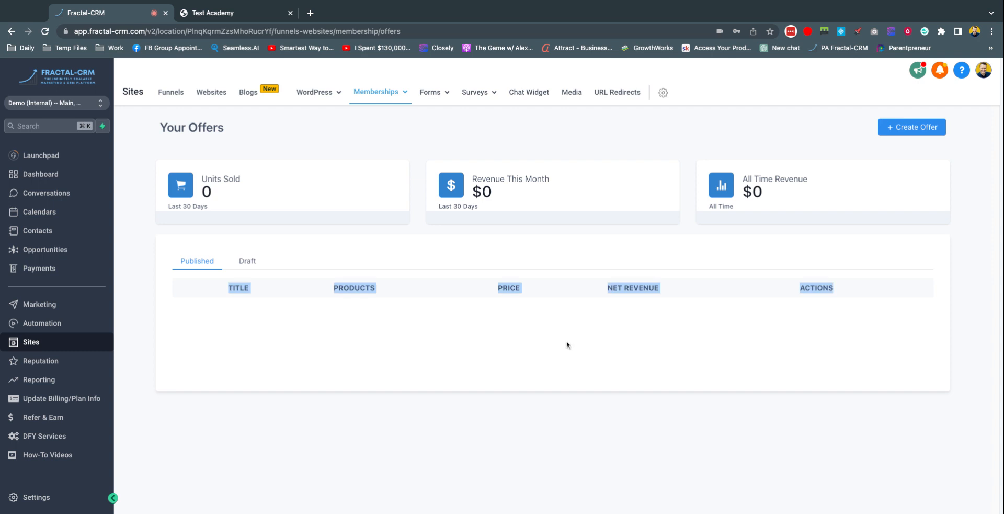
pyautogui.click(892, 133)
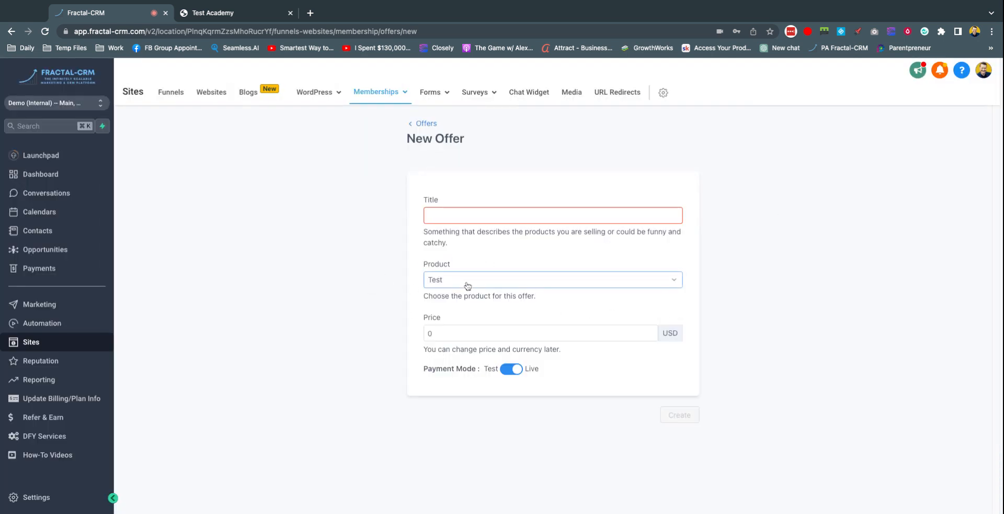
pyautogui.click(472, 214)
pyautogui.write('Test Offer')
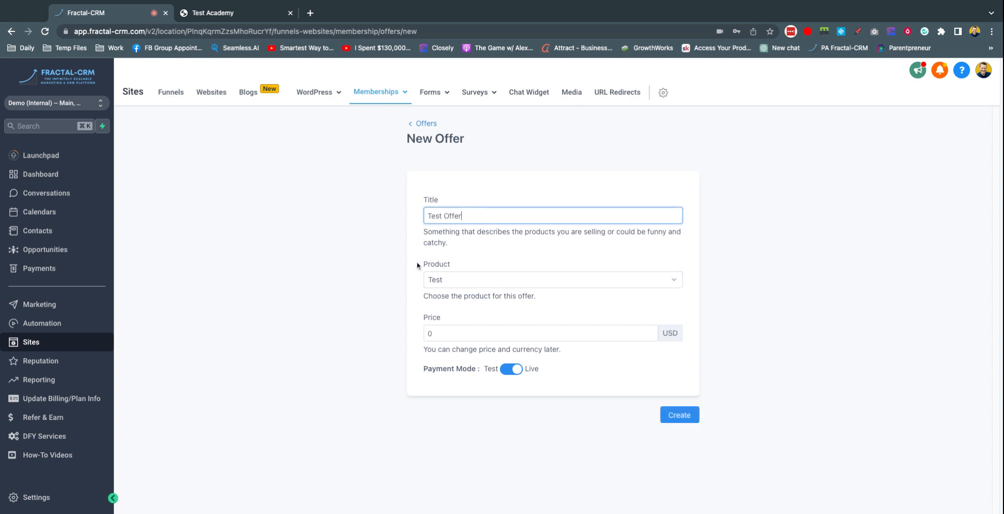
# - Set the offer's product to Membership Test and its price to 97 USD, and create it
pyautogui.click(473, 282)
pyautogui.click(460, 316)
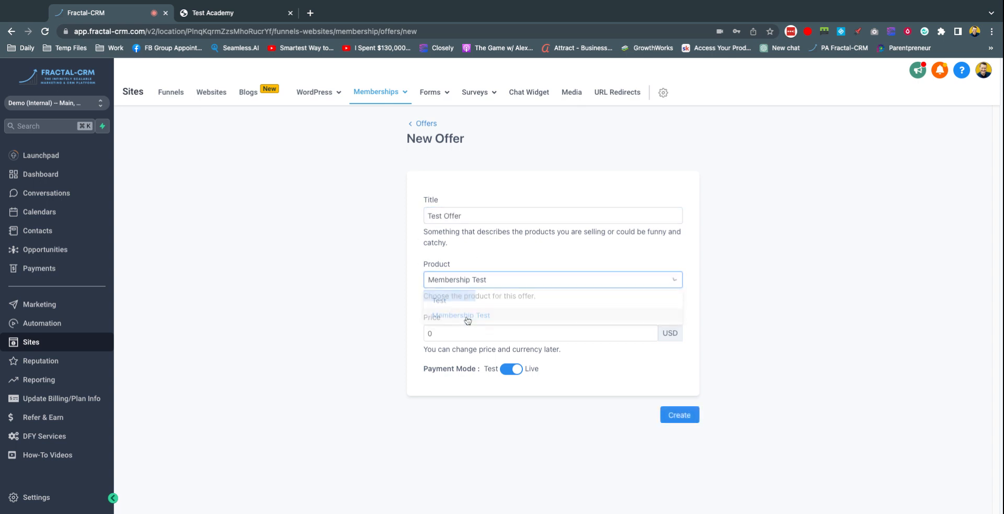
pyautogui.click(463, 333)
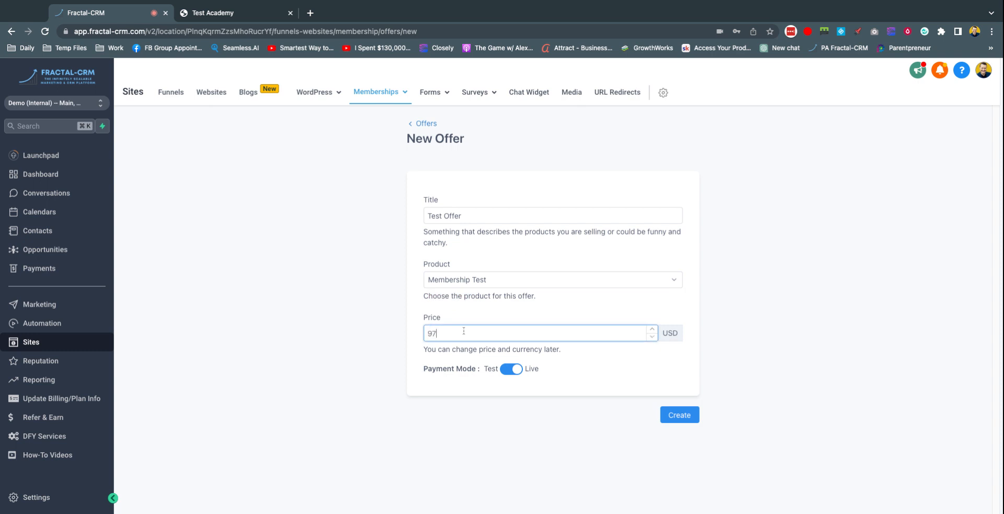
pyautogui.click(675, 415)
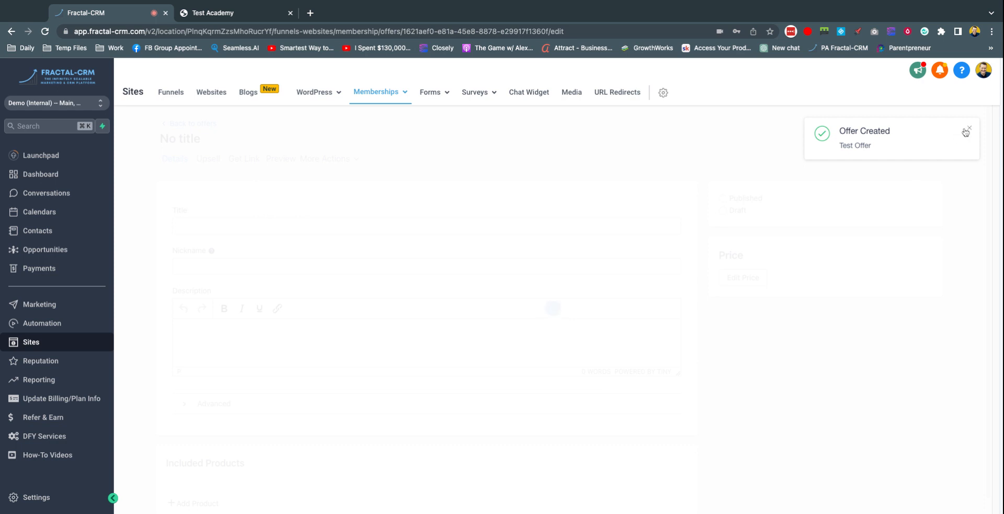
pyautogui.click(970, 129)
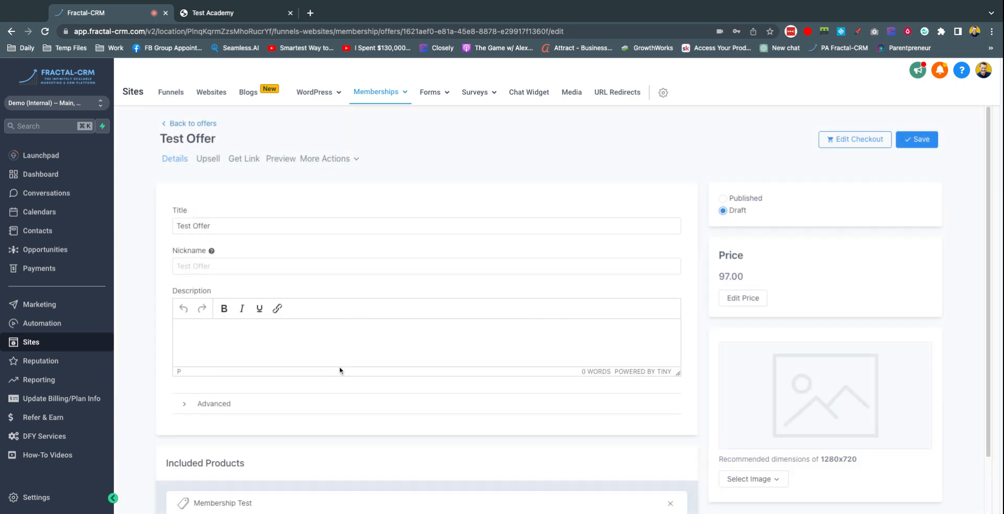
# - Save the Test Offer and return to the offers list
pyautogui.click(918, 139)
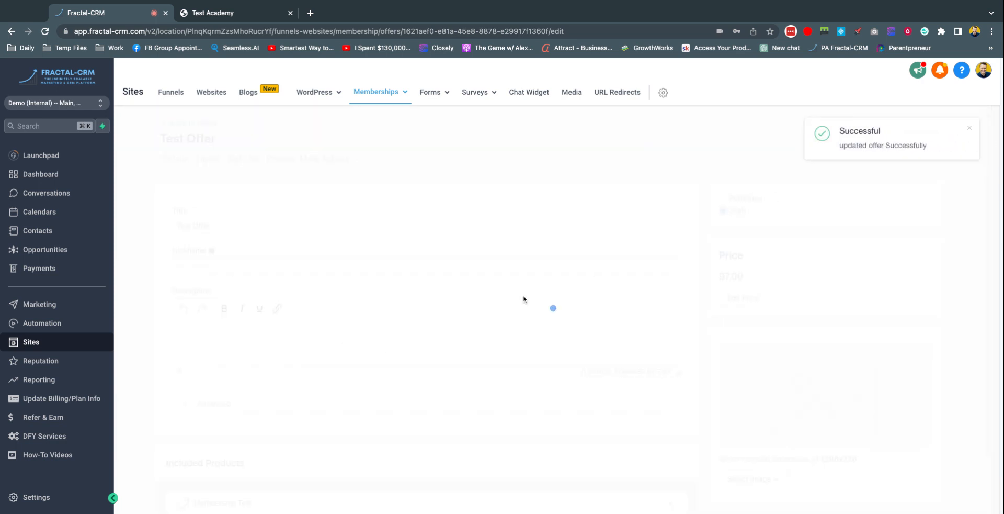
pyautogui.click(970, 128)
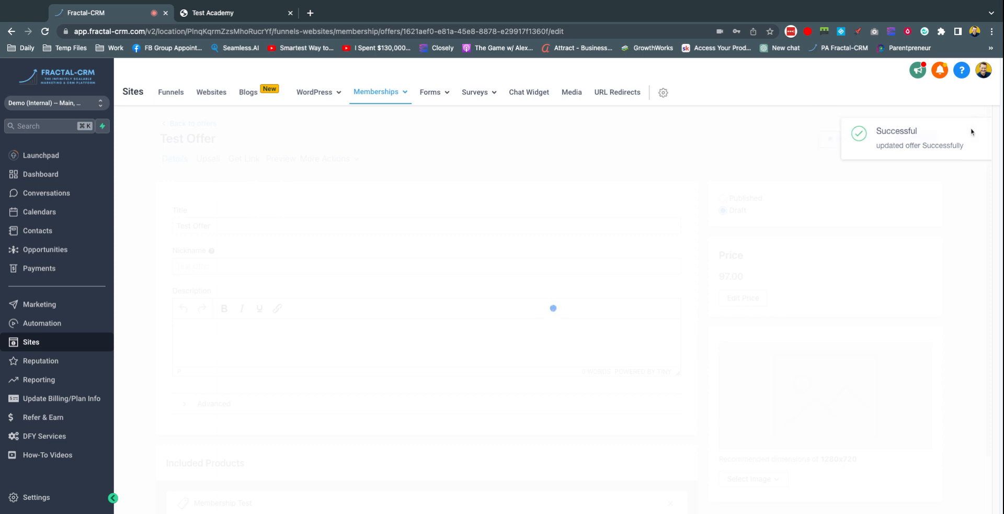
pyautogui.click(209, 125)
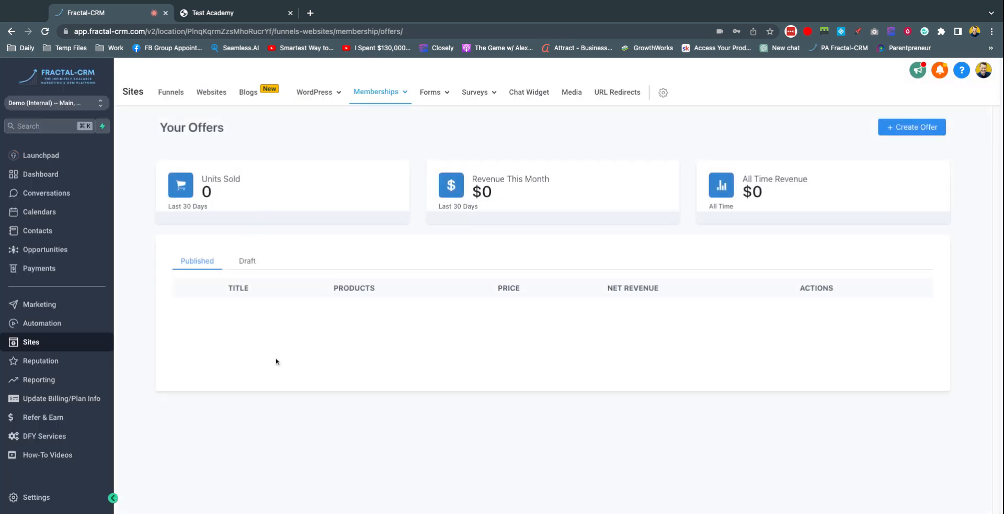
# - Publish the first Test Offer among the draft offers and show the published offers
pyautogui.click(246, 261)
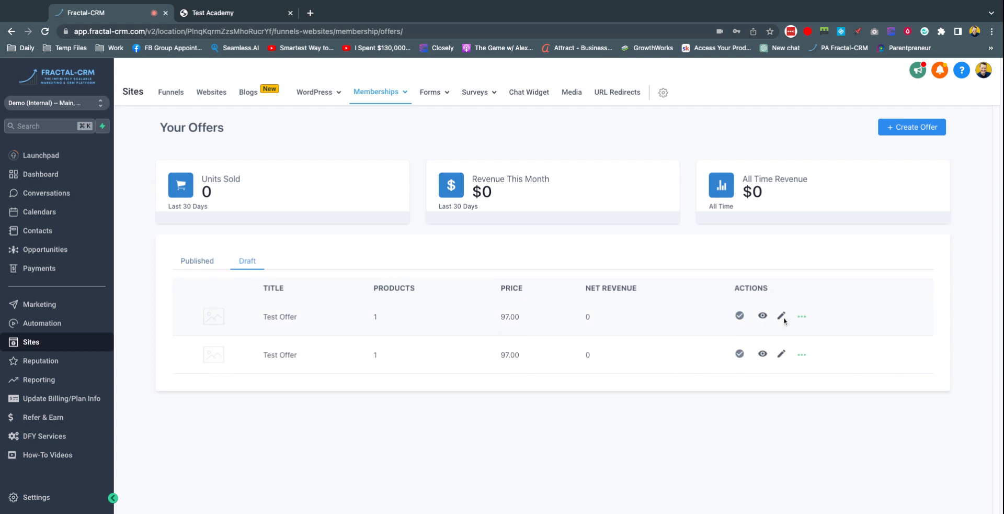
pyautogui.click(802, 317)
pyautogui.click(741, 320)
pyautogui.click(738, 395)
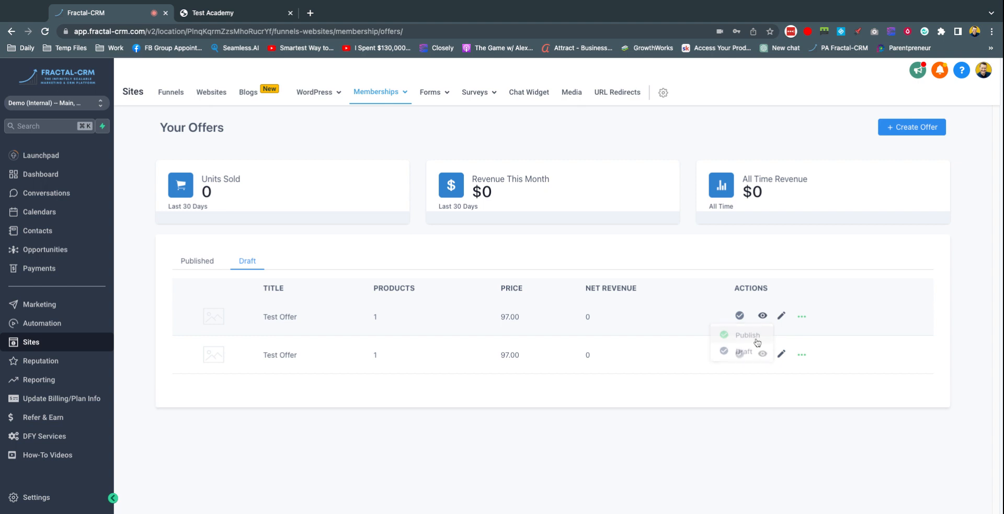
pyautogui.click(207, 263)
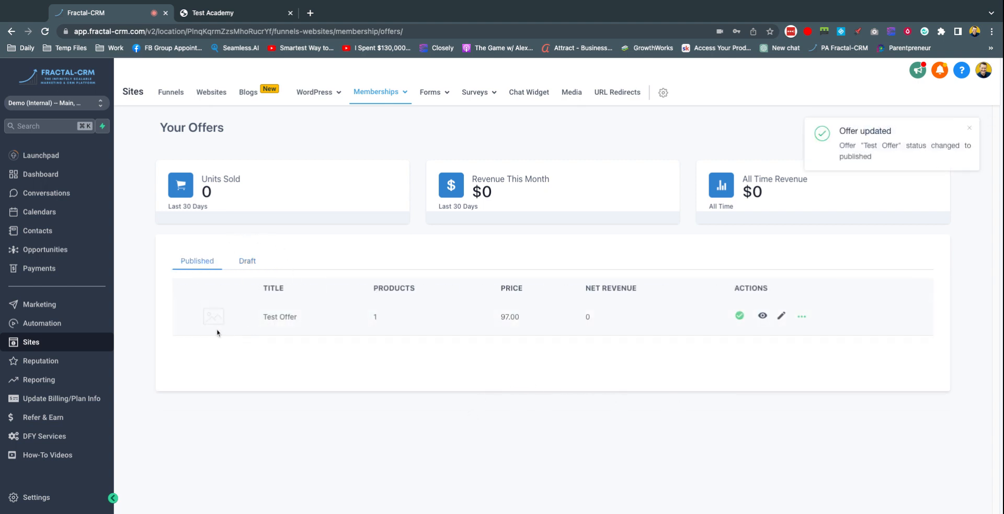
pyautogui.click(43, 323)
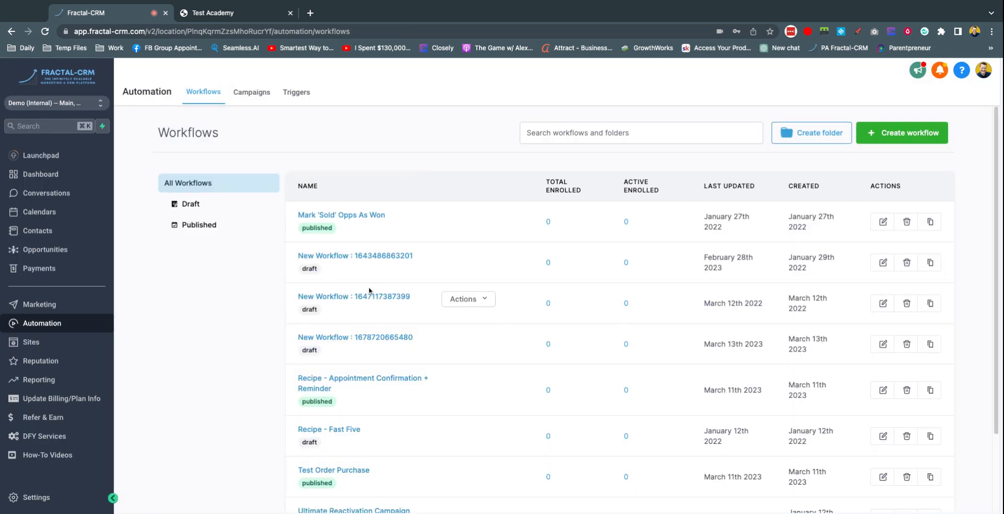
pyautogui.click(372, 337)
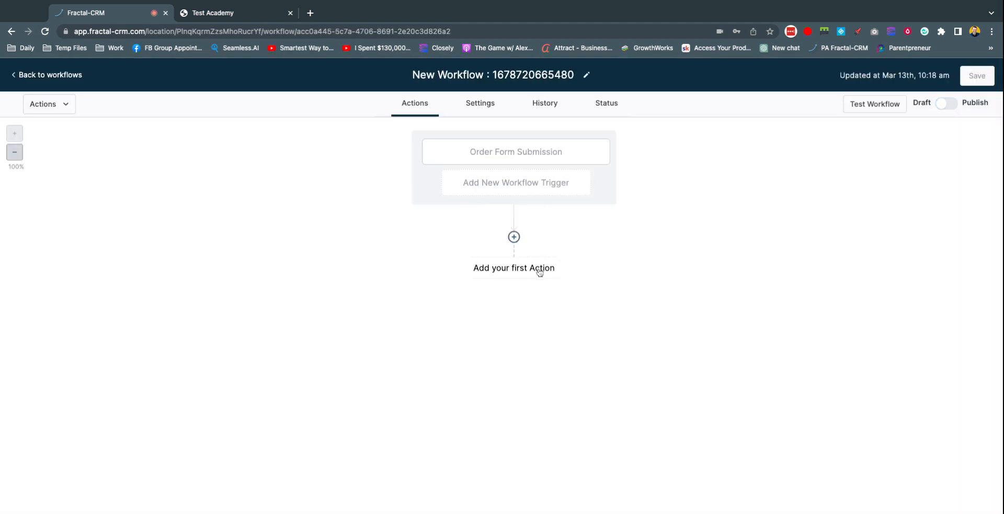
pyautogui.click(514, 270)
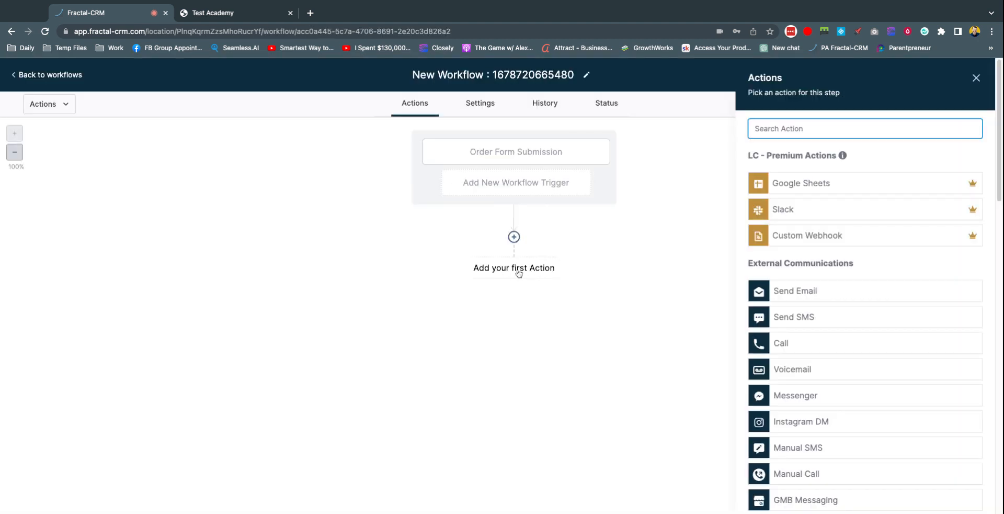
pyautogui.write('member')
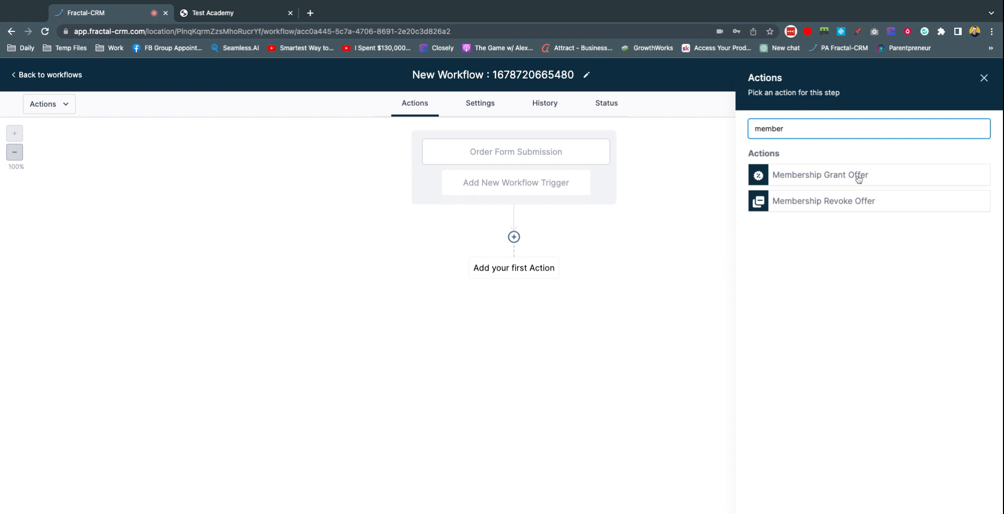
pyautogui.click(859, 179)
pyautogui.click(801, 197)
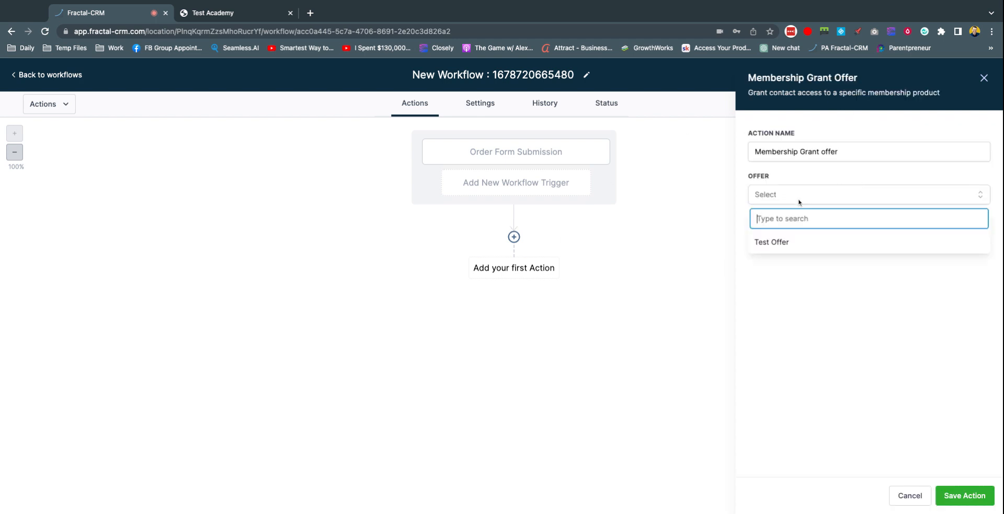
pyautogui.click(802, 243)
pyautogui.click(965, 495)
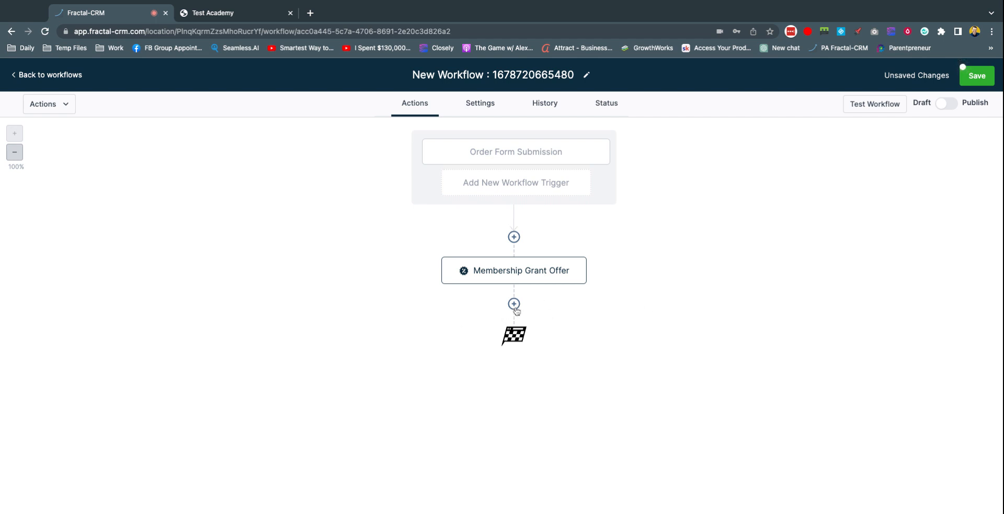
# - Check the Order Form Submission trigger's filters, then save the workflow and return to the workflows list
pyautogui.click(573, 149)
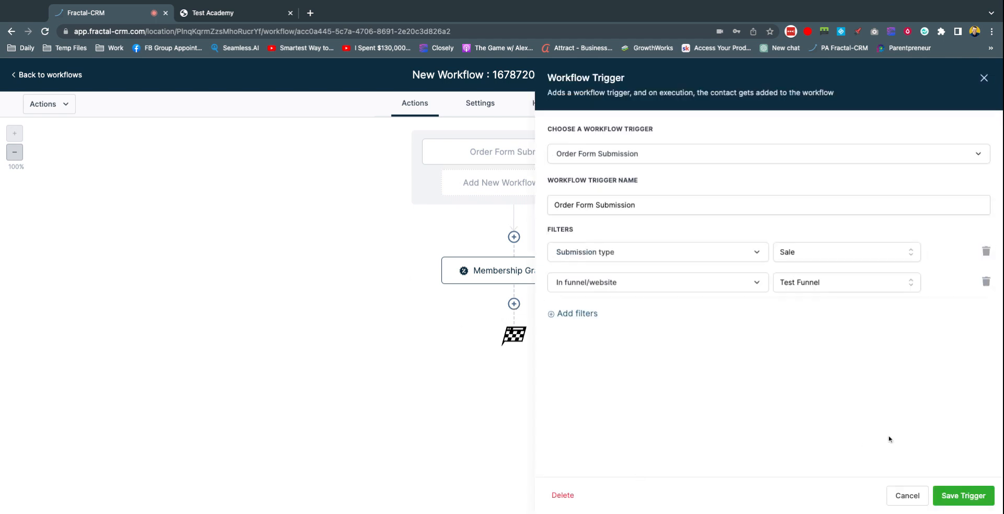
pyautogui.click(902, 497)
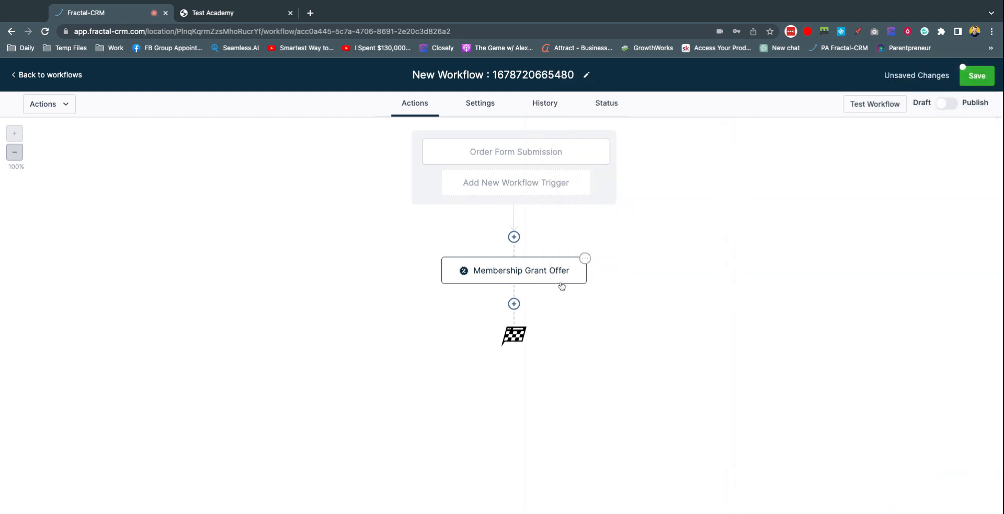
pyautogui.click(975, 75)
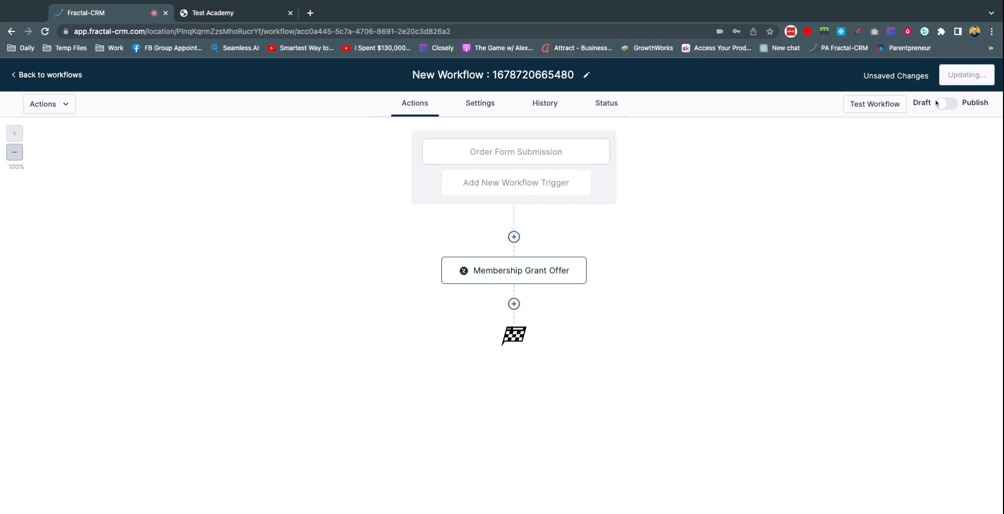
pyautogui.click(66, 77)
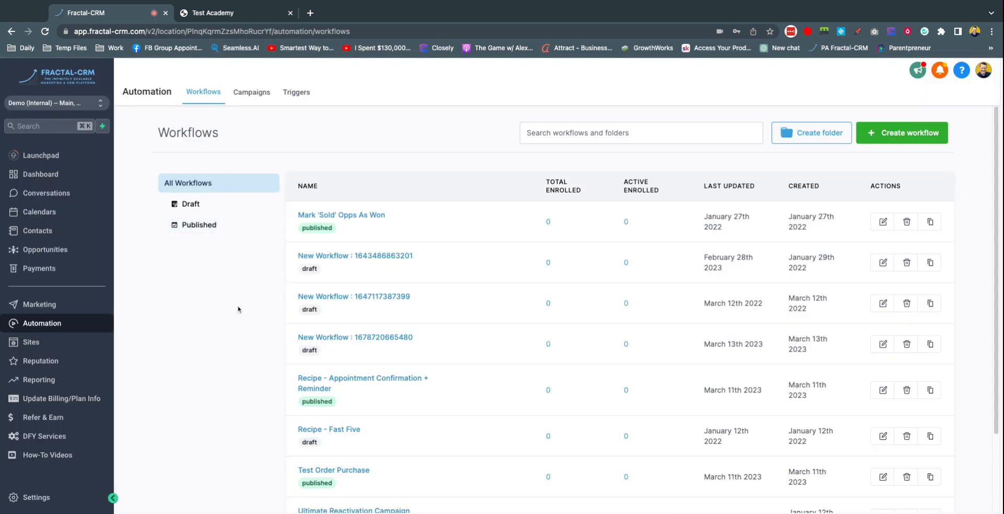
# - Close the Test Academy page, then view the support chat on the dashboard and close it again
pyautogui.click(239, 16)
pyautogui.click(290, 14)
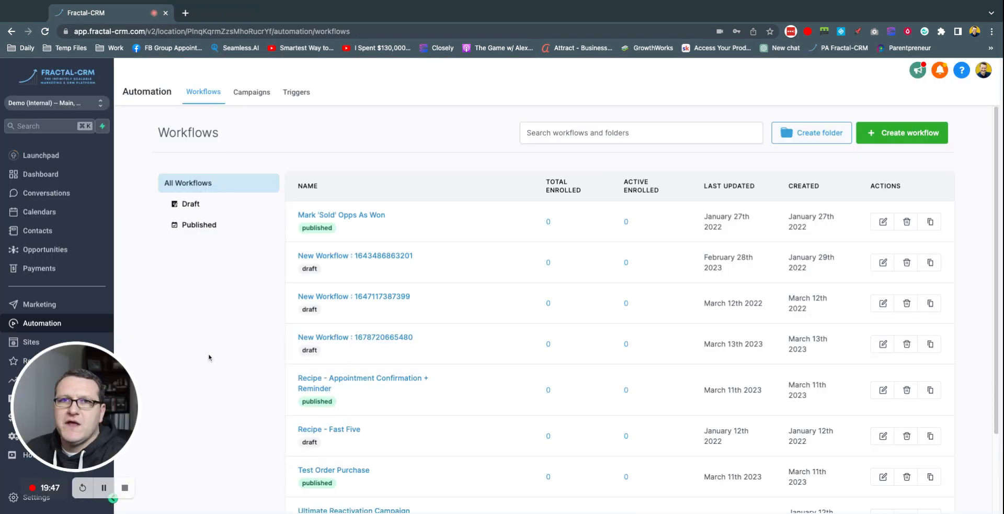
pyautogui.click(41, 175)
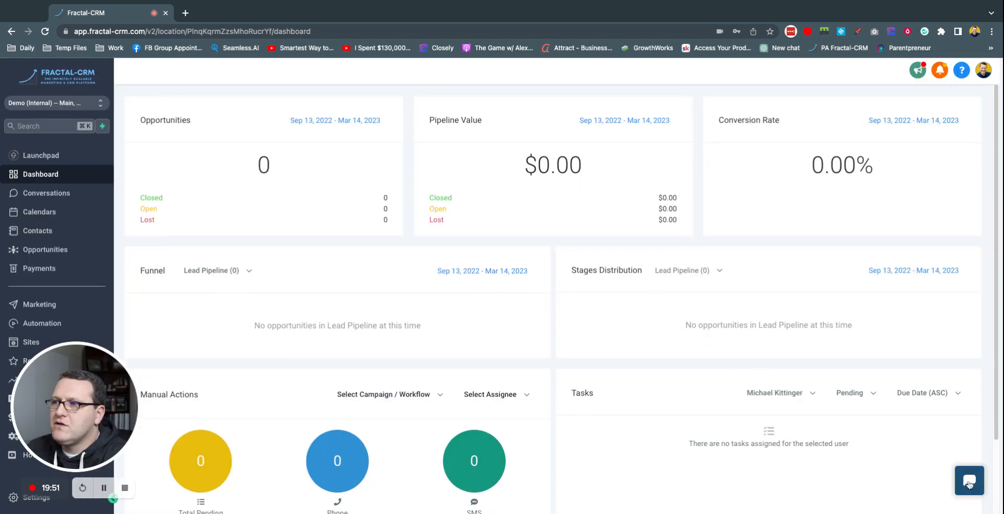
pyautogui.click(970, 484)
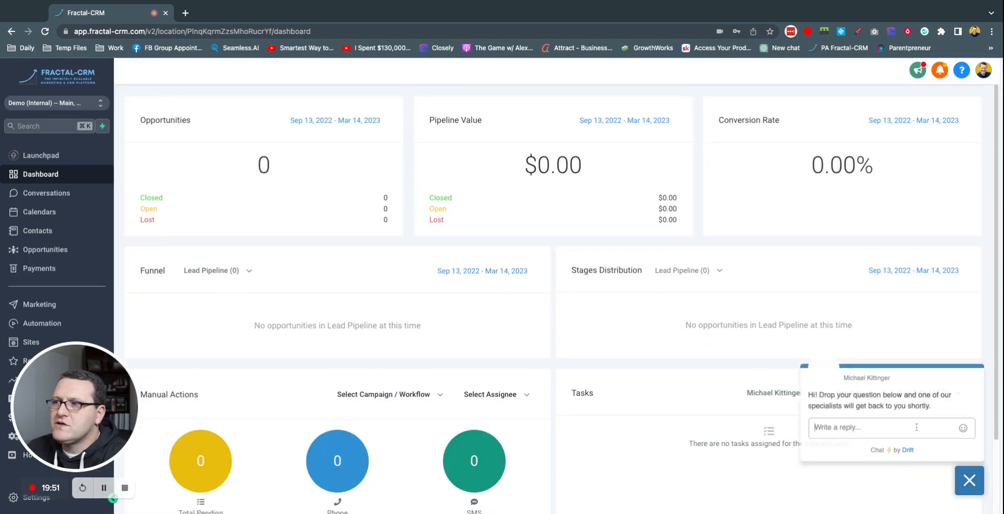
pyautogui.click(964, 489)
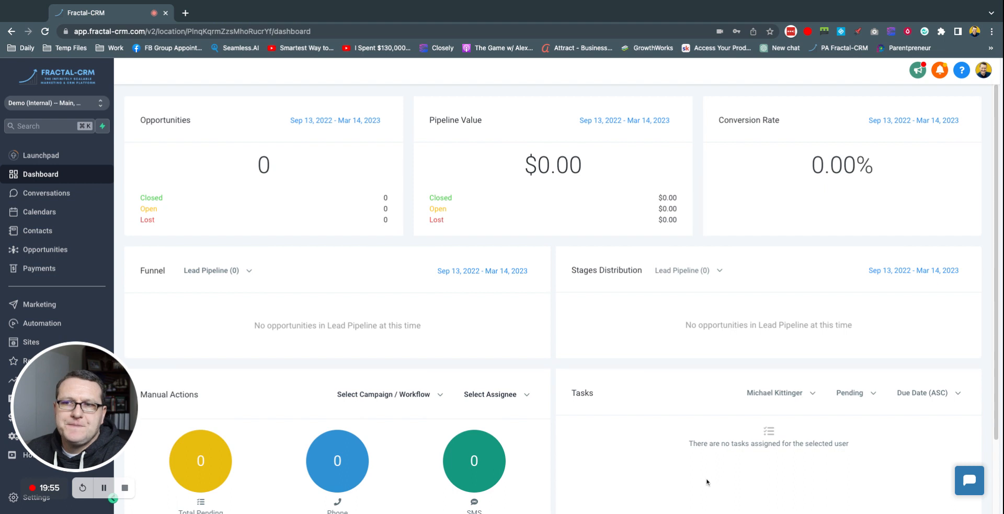